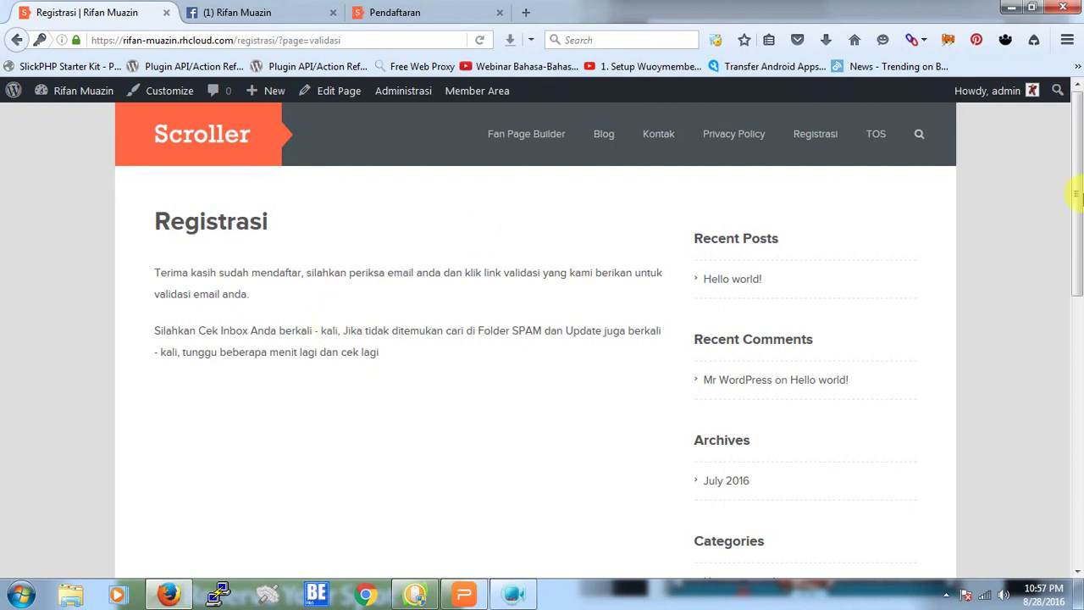
Step: Open the member area's client list (Daftar Klien) and manually validate the unvalidated client's registration
scroll(1079, 242, down, 10)
scroll(1079, 182, up, 10)
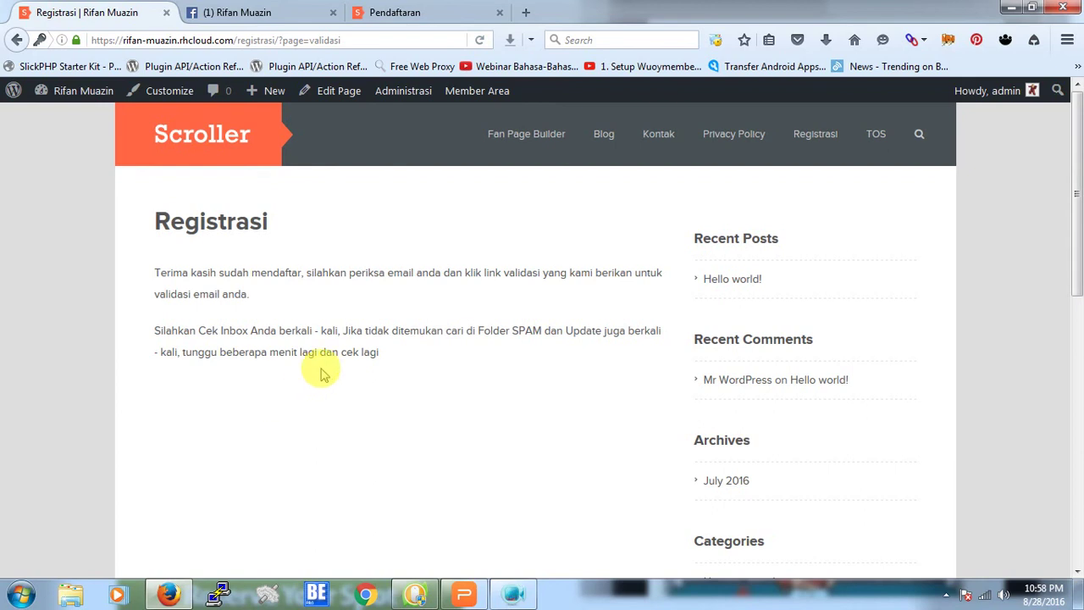
drag(1080, 243, 1075, 282)
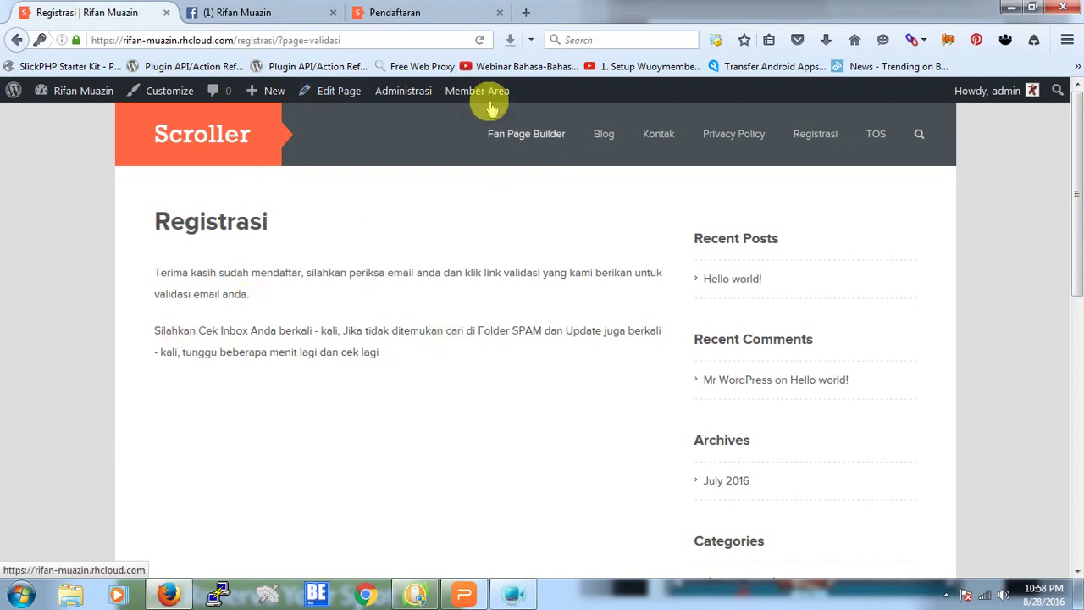
mouse_move(493, 104)
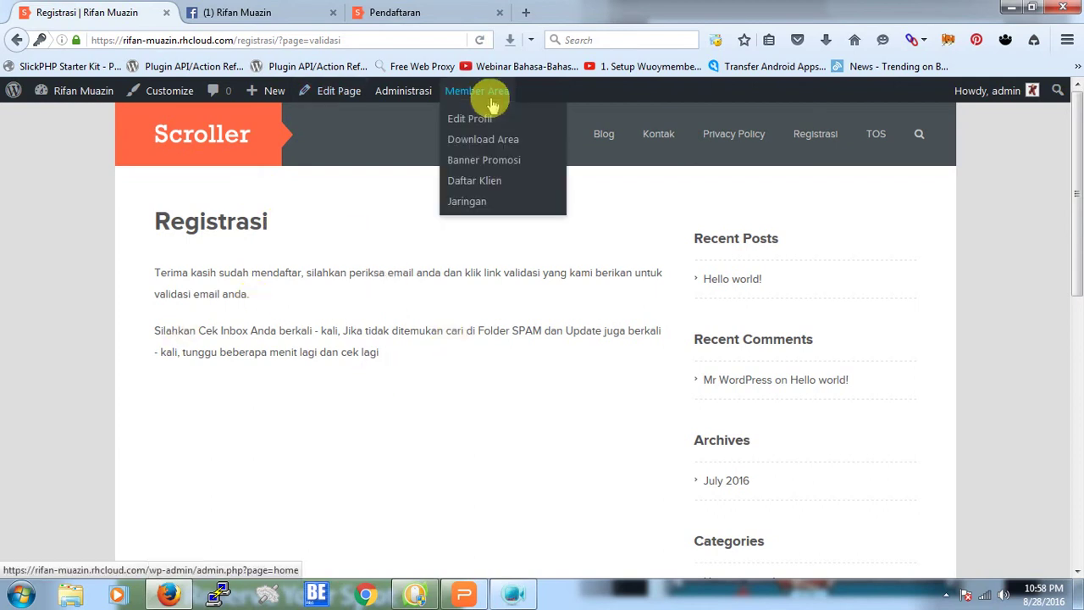
click(486, 188)
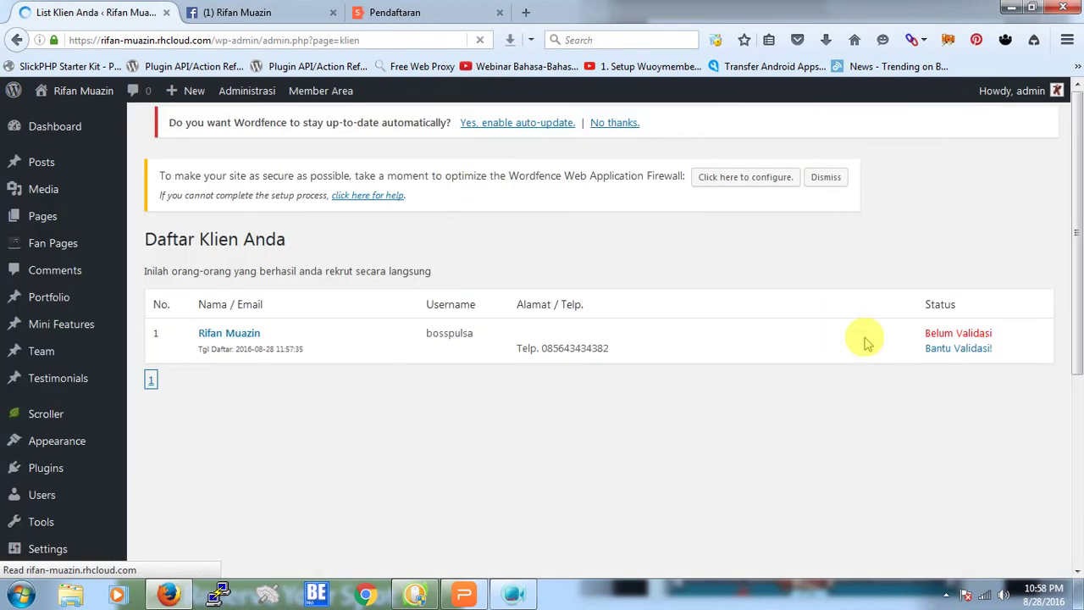
click(934, 352)
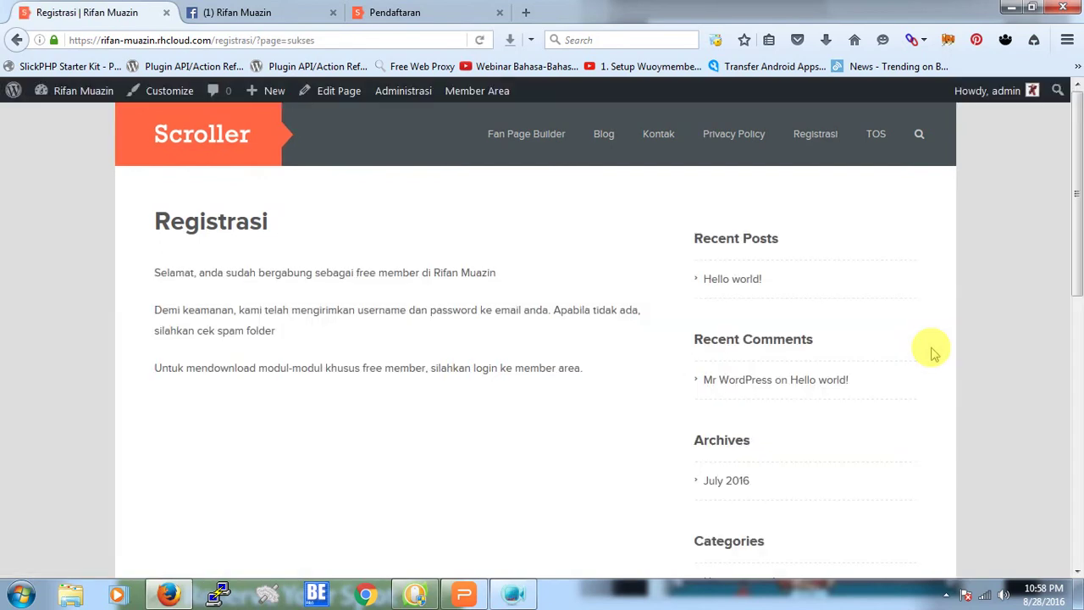
Step: Log out of the admin account and log in with the newly validated member's username and password
mouse_move(987, 90)
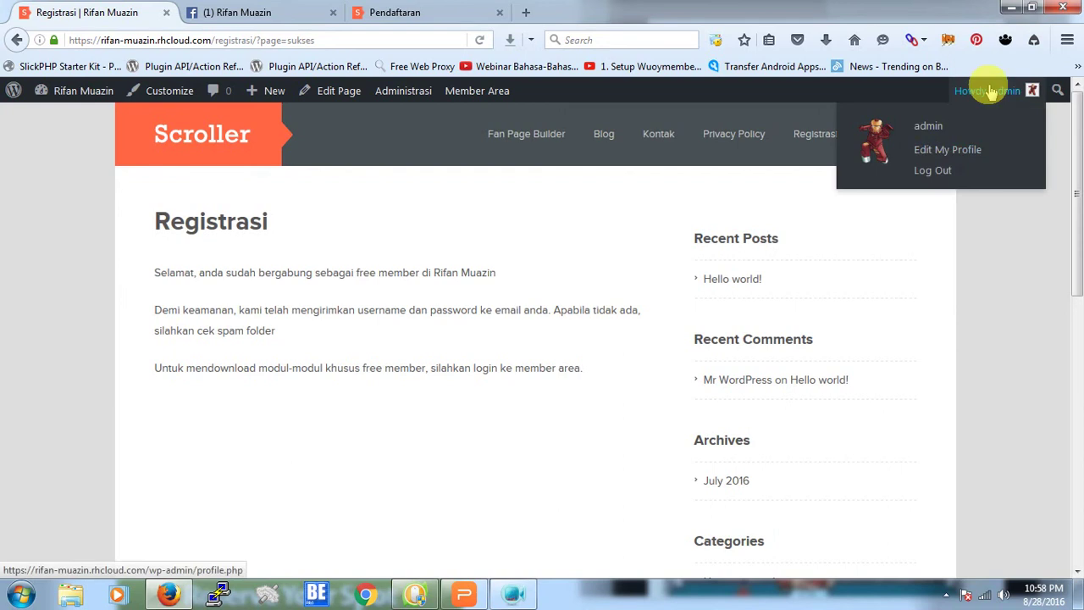
click(930, 172)
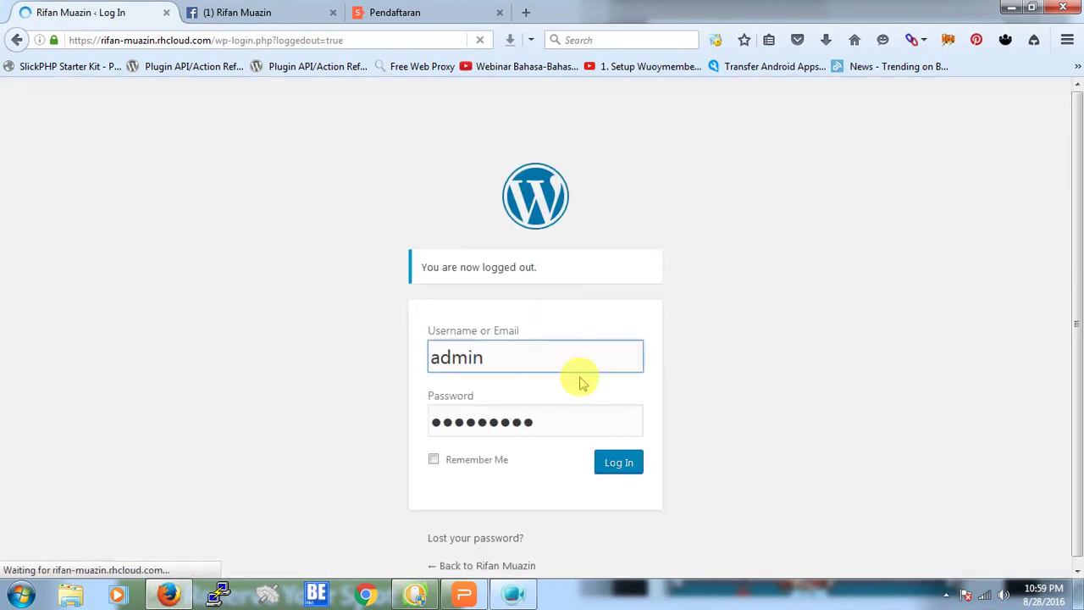
key(ctrl+a)
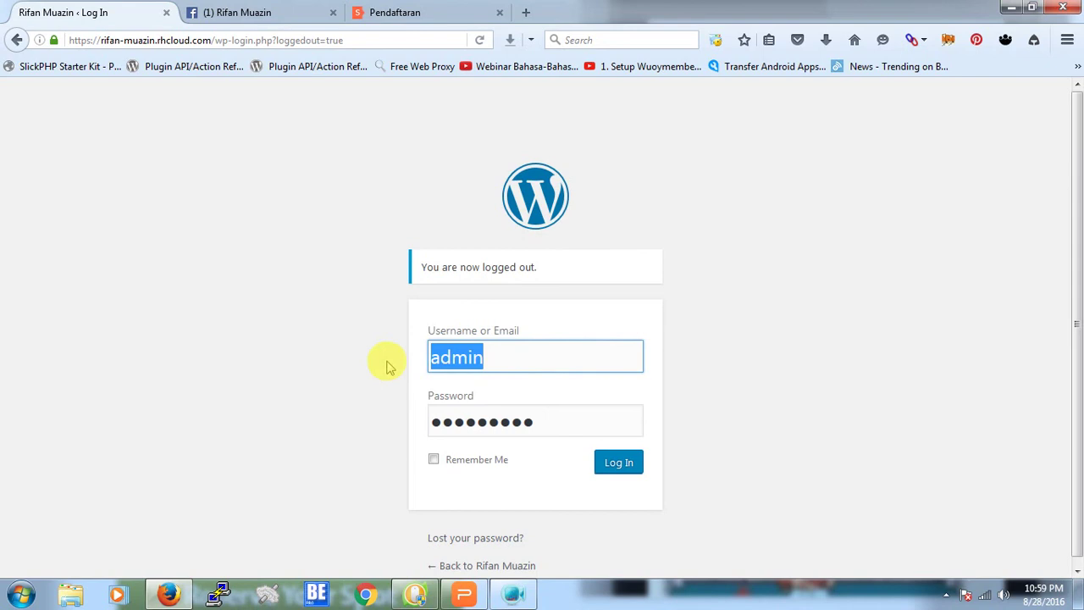
text(bosspulsa)
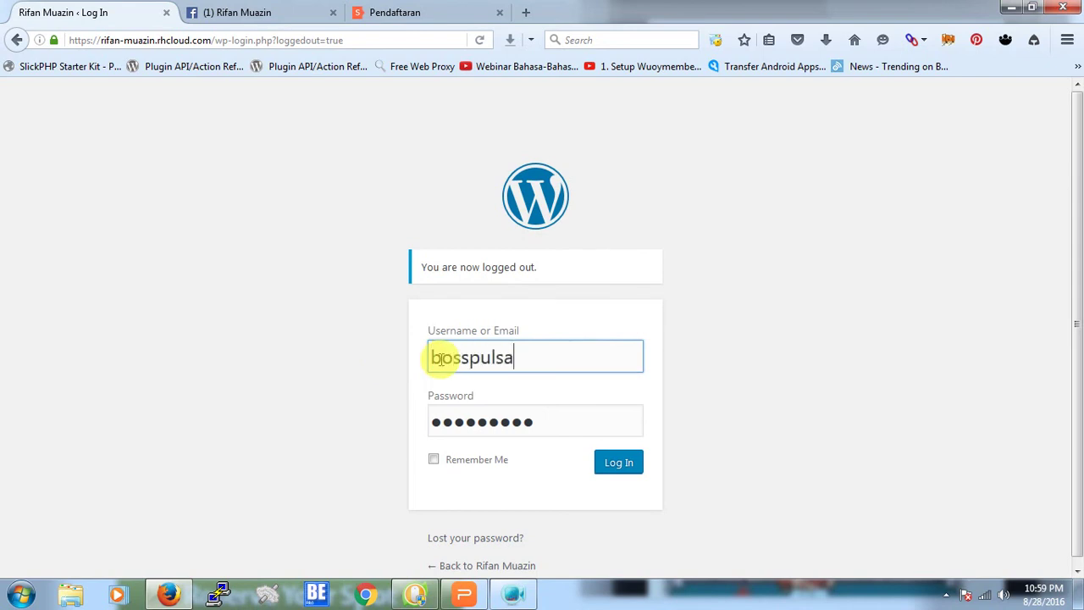
key(Tab)
text(*********)
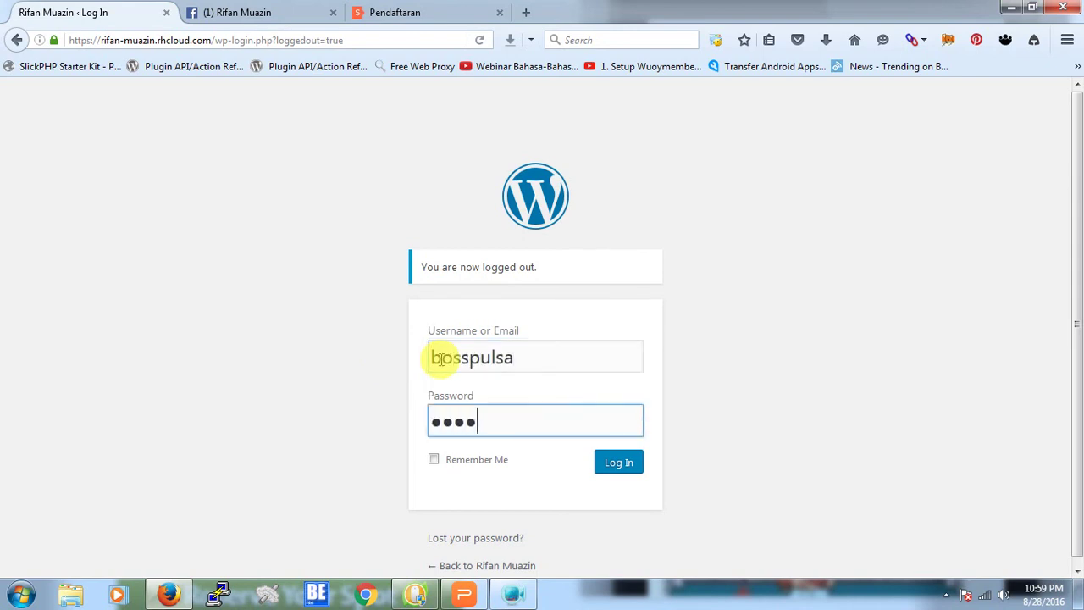
text(**)
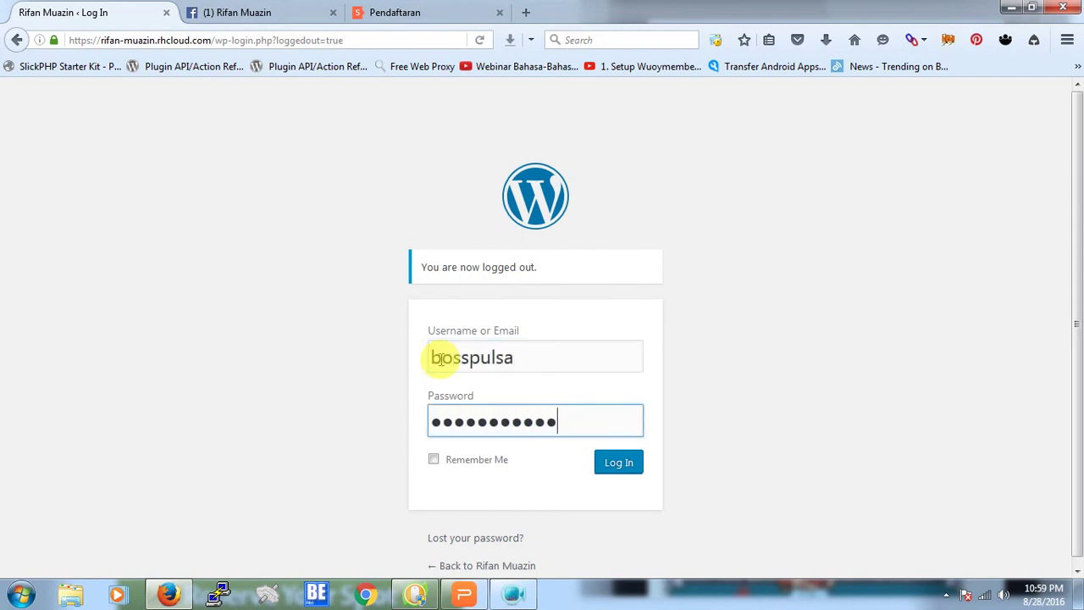
key(Return)
click(306, 64)
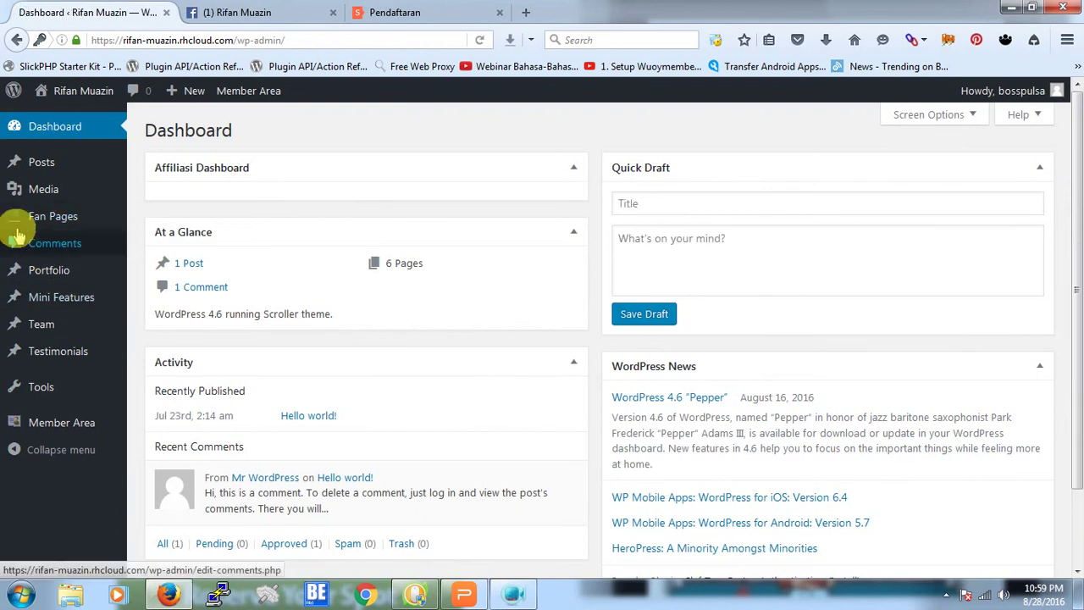
Step: Start a new fan page and turn on the Fan Page Builder for it
mouse_move(34, 219)
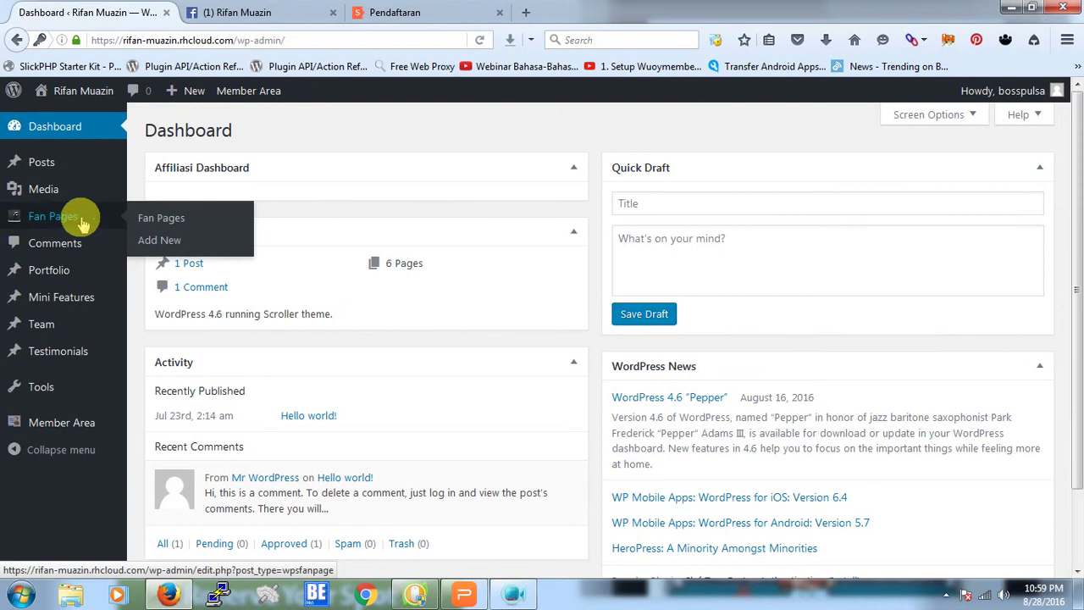
click(154, 241)
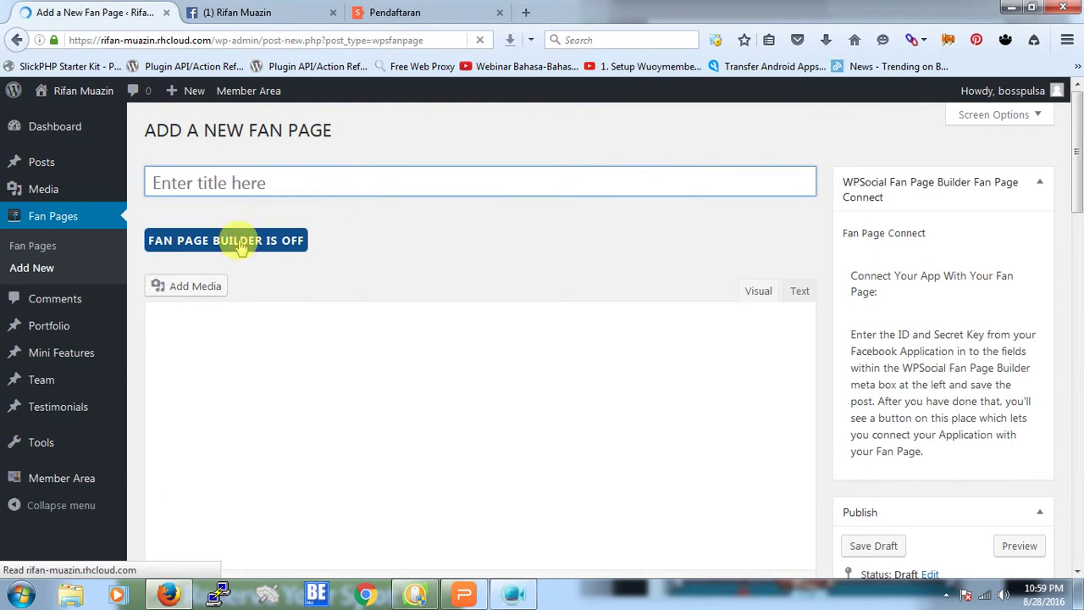
click(241, 243)
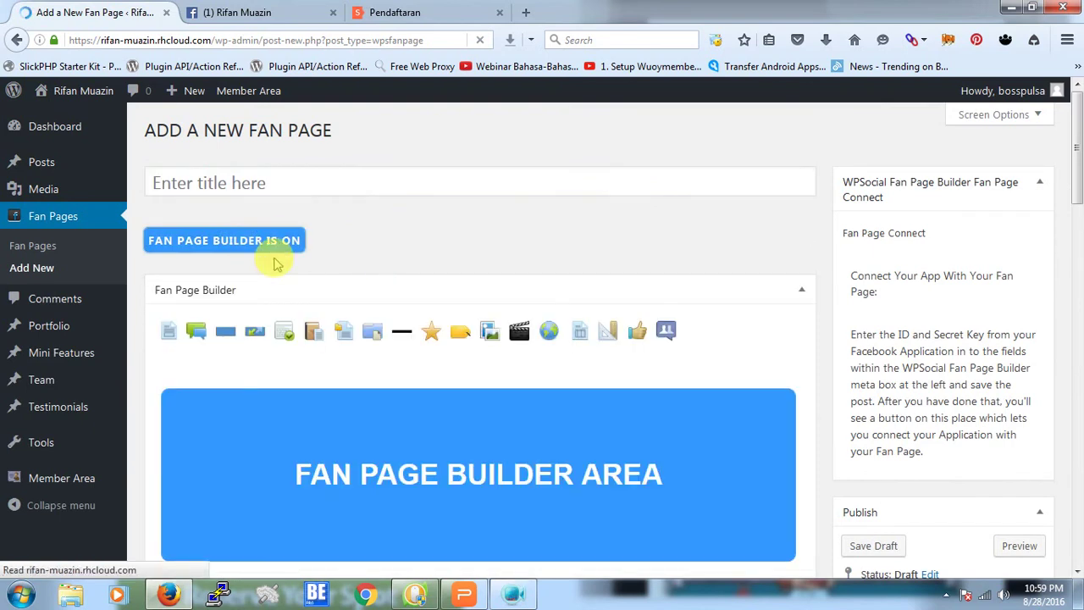
Step: Enter Sales Letter as the fan page title
click(339, 185)
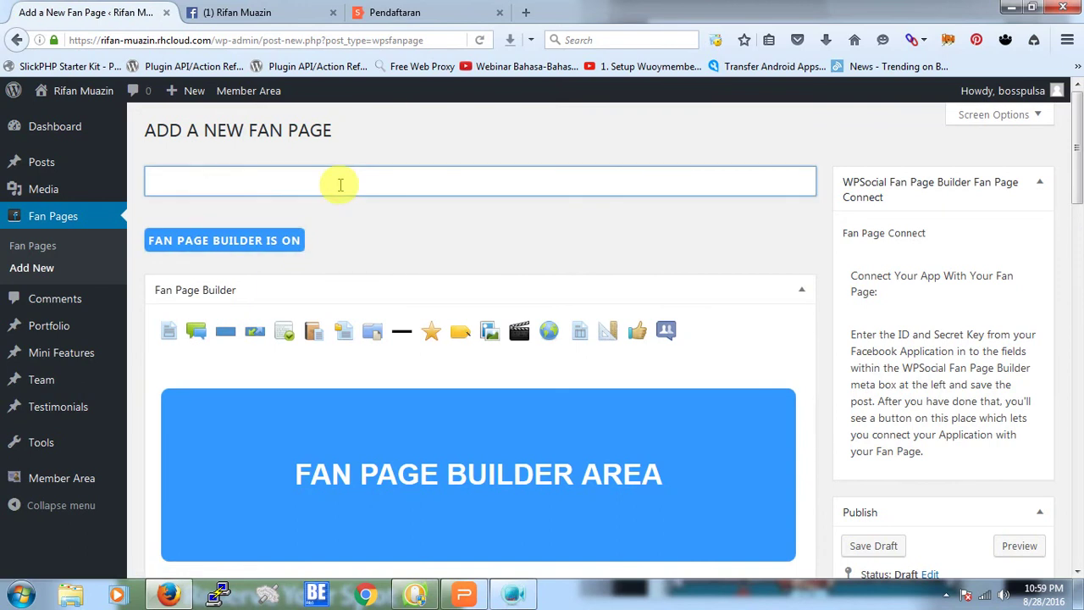
text(Sales Letetr)
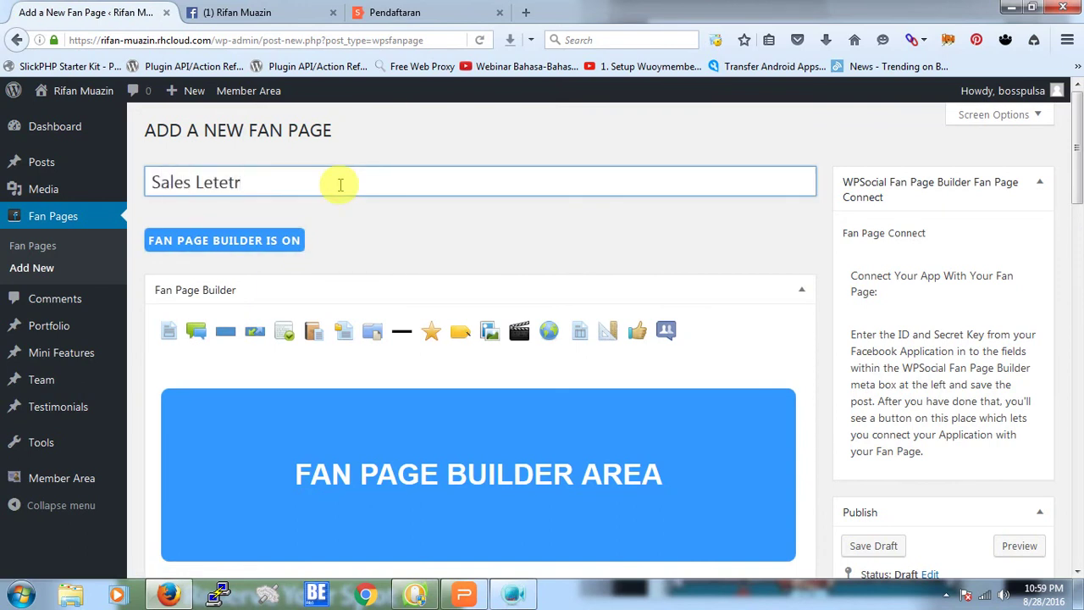
key(BackSpace)
key(BackSpace)
key(BackSpace)
text(ter)
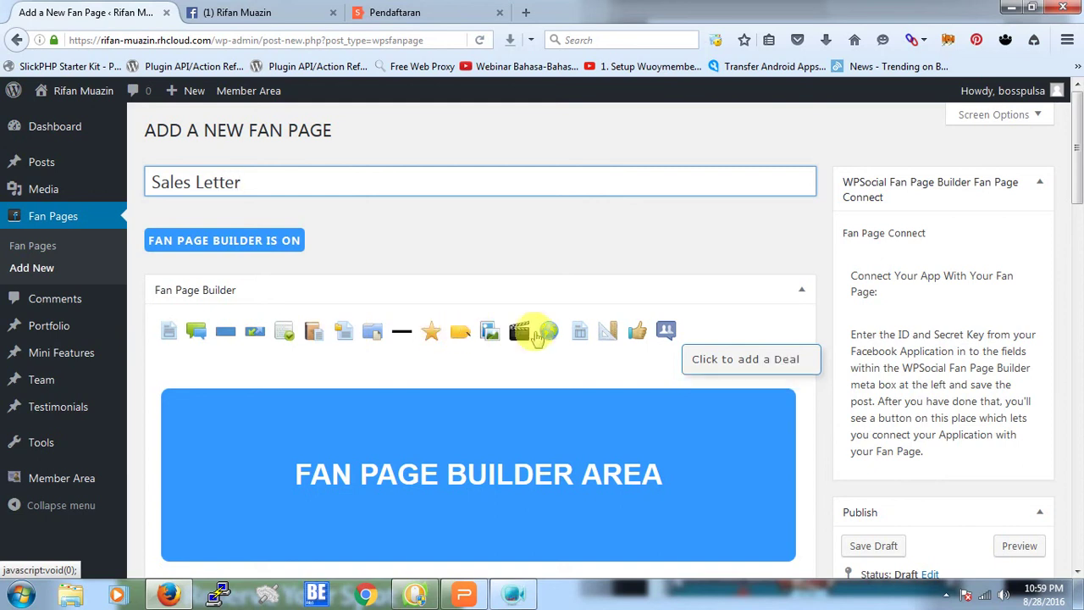
click(640, 336)
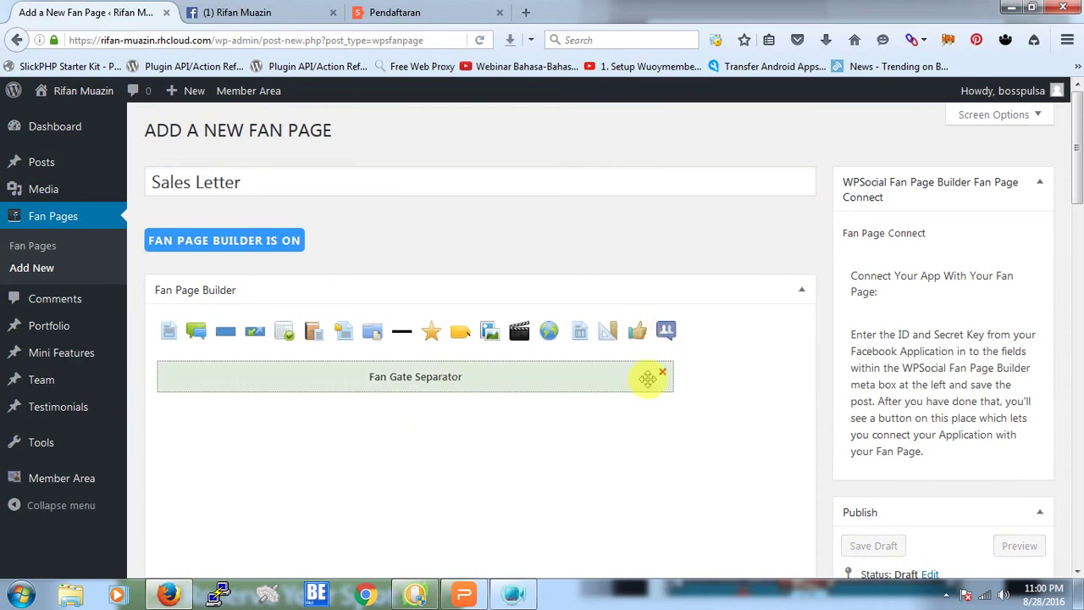
click(662, 373)
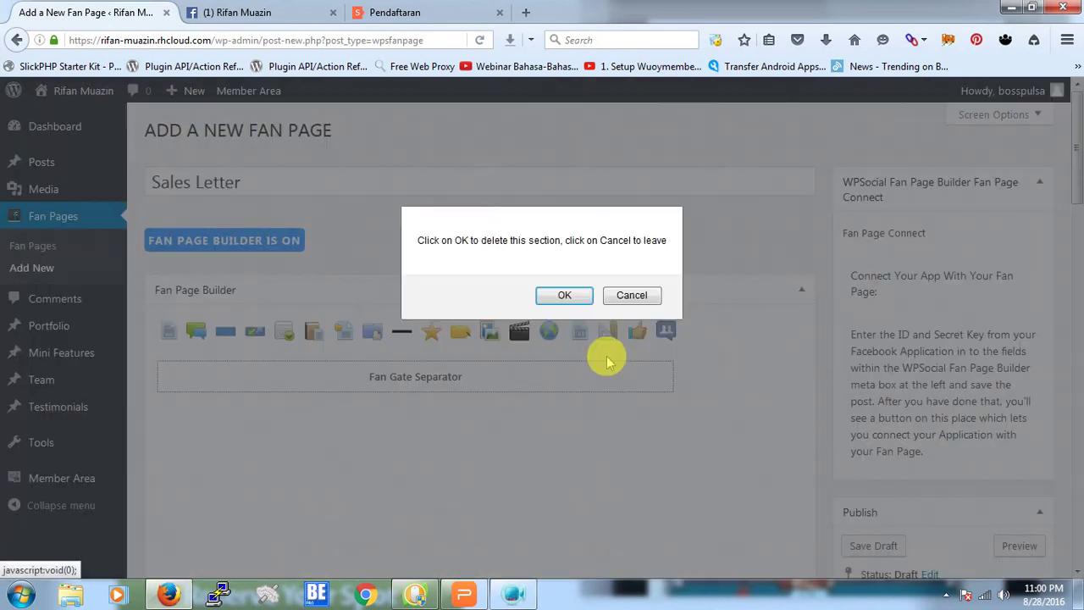
click(567, 295)
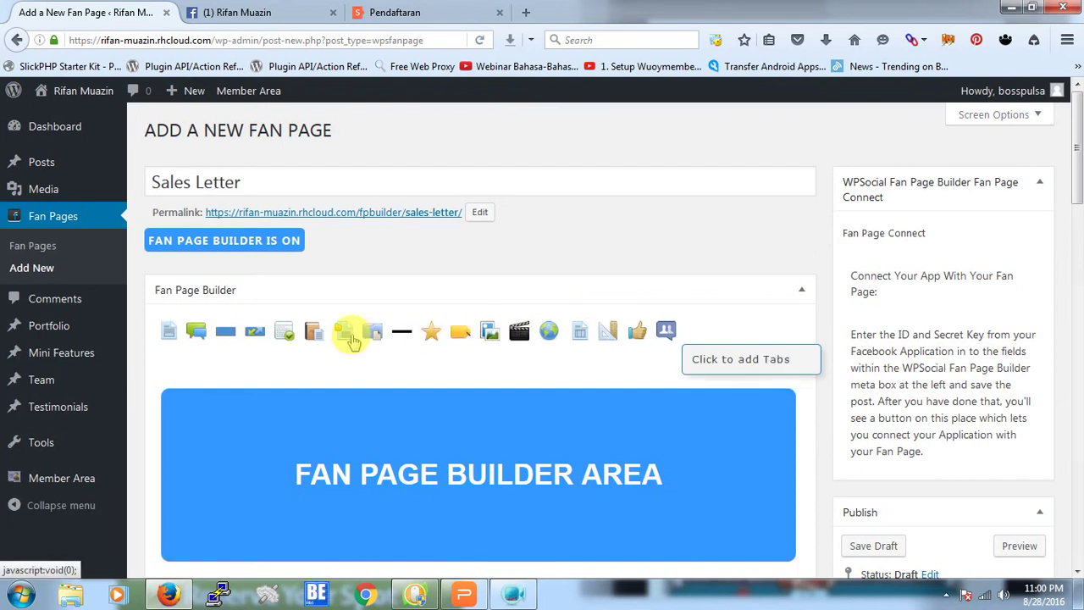
Step: Add an Add to Cart button, a plain button and a message box to the builder area
click(253, 340)
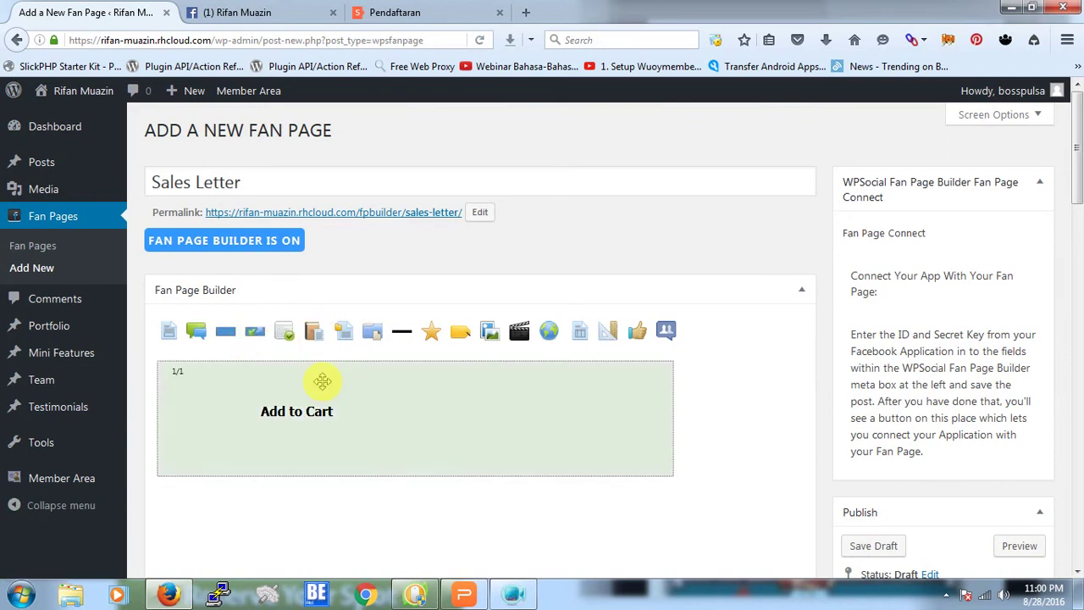
click(226, 336)
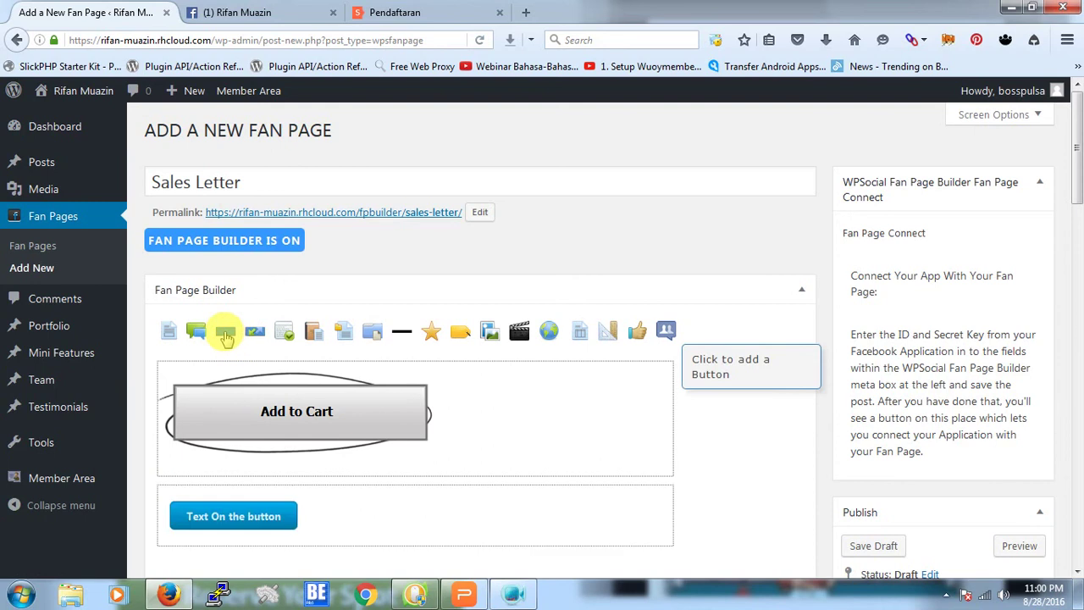
click(184, 330)
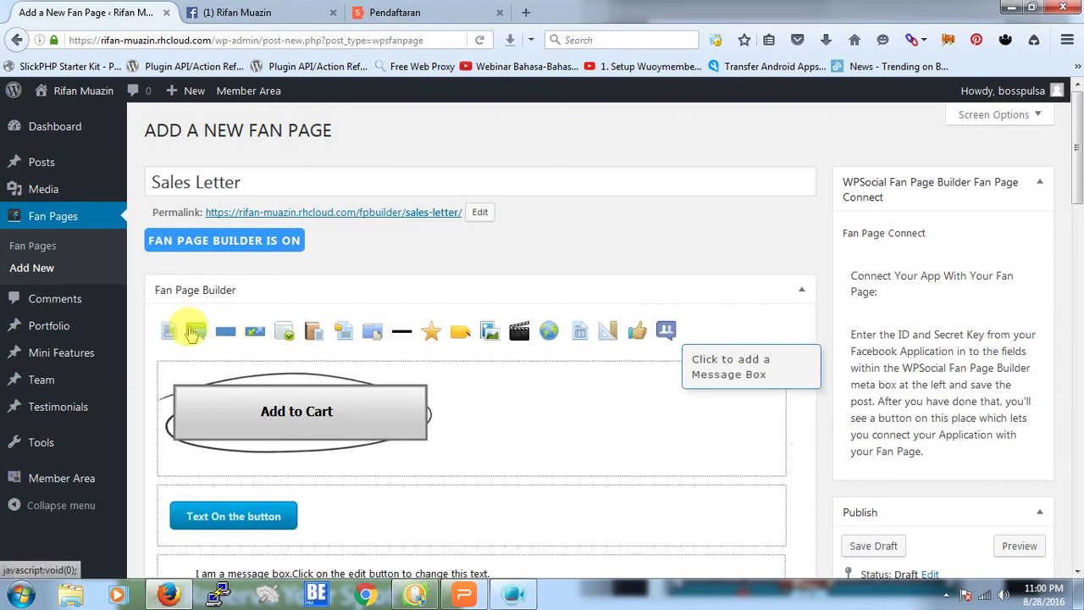
Step: Add a Deal element below the message box and review its promo and countdown layout
scroll(404, 389, down, 2)
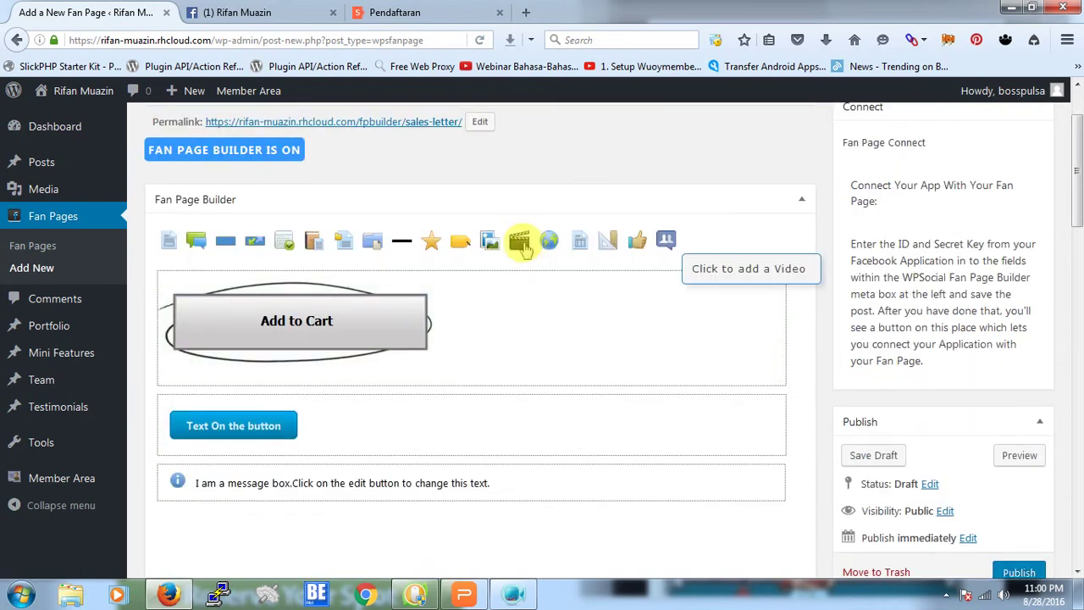
click(455, 248)
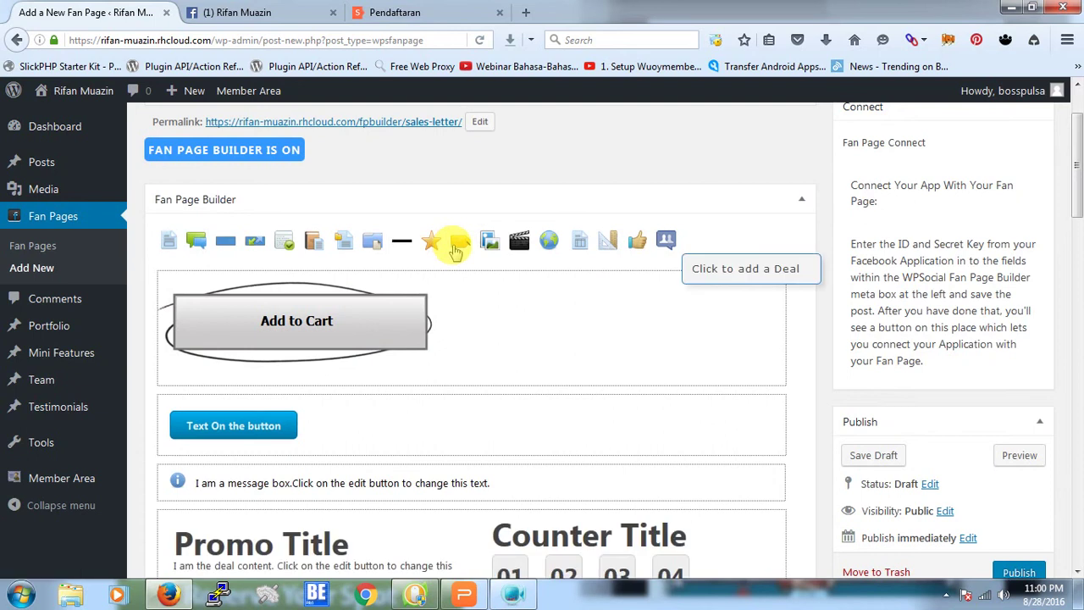
scroll(591, 317, down, 2)
scroll(591, 317, down, 2)
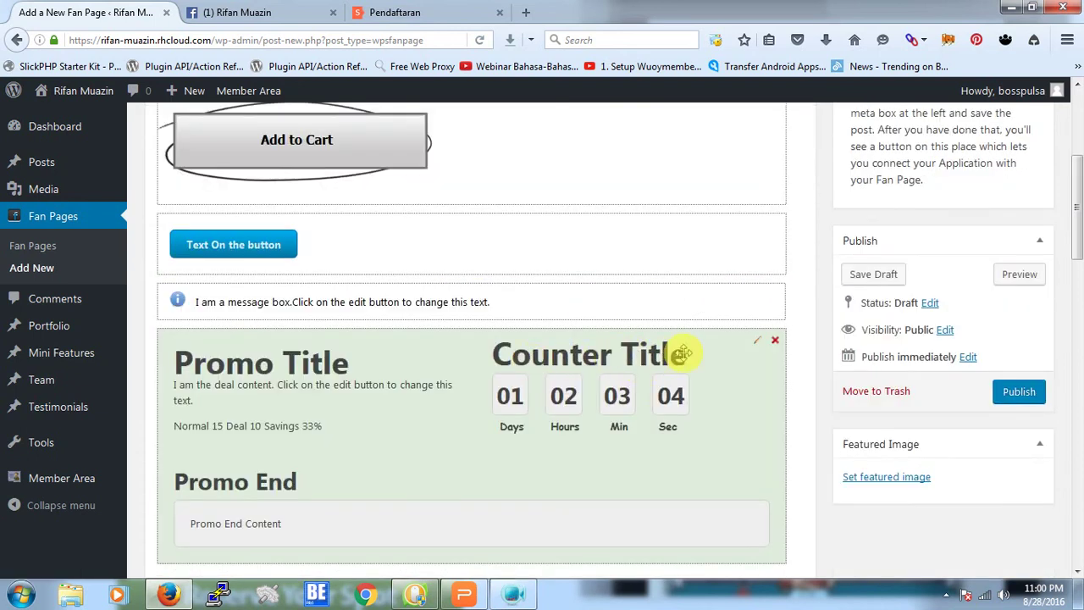
scroll(491, 375, down, 2)
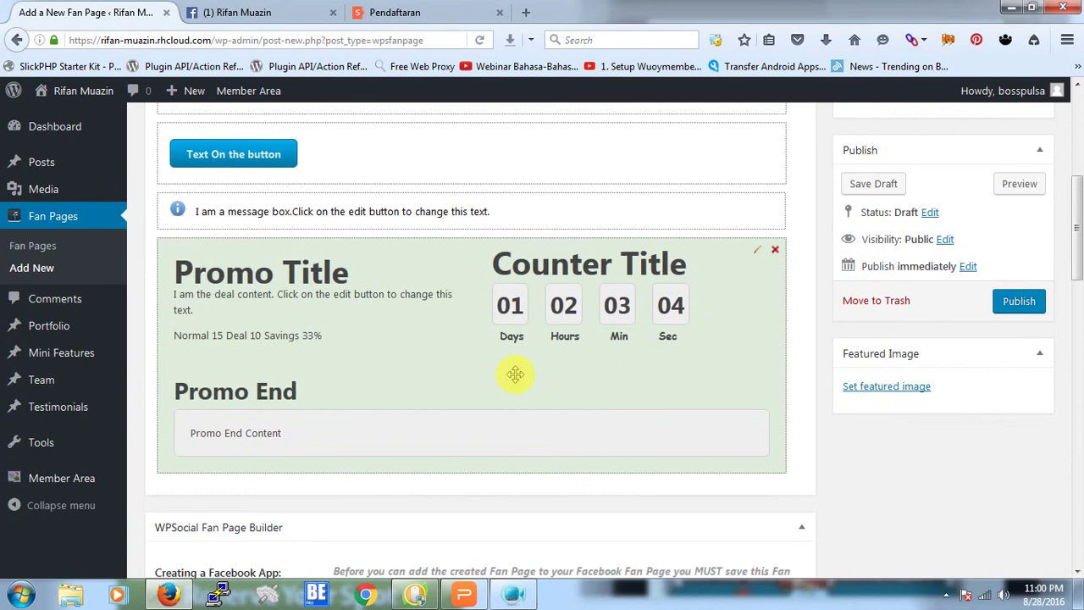
scroll(593, 302, down, 4)
scroll(634, 204, up, 3)
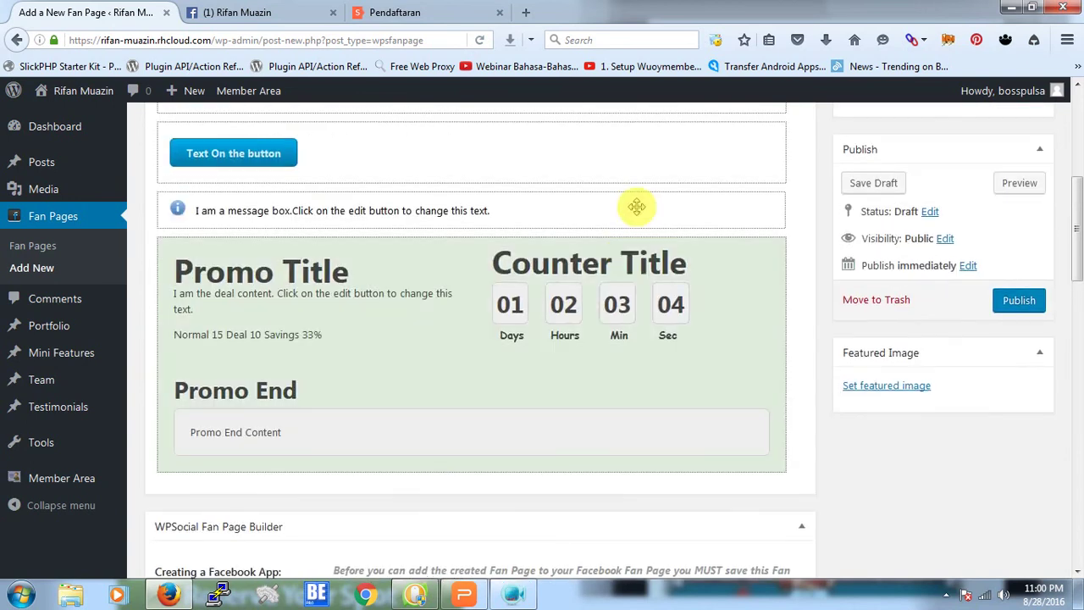
Step: Add a Rating Box element below the deal section of the fan page
scroll(631, 203, up, 2)
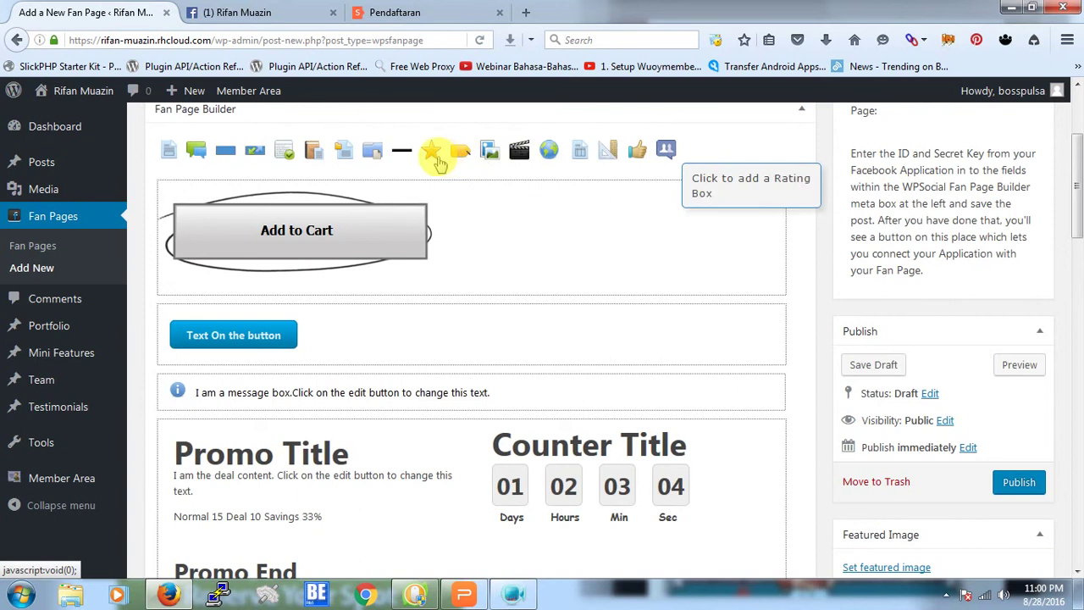
scroll(533, 398, down, 5)
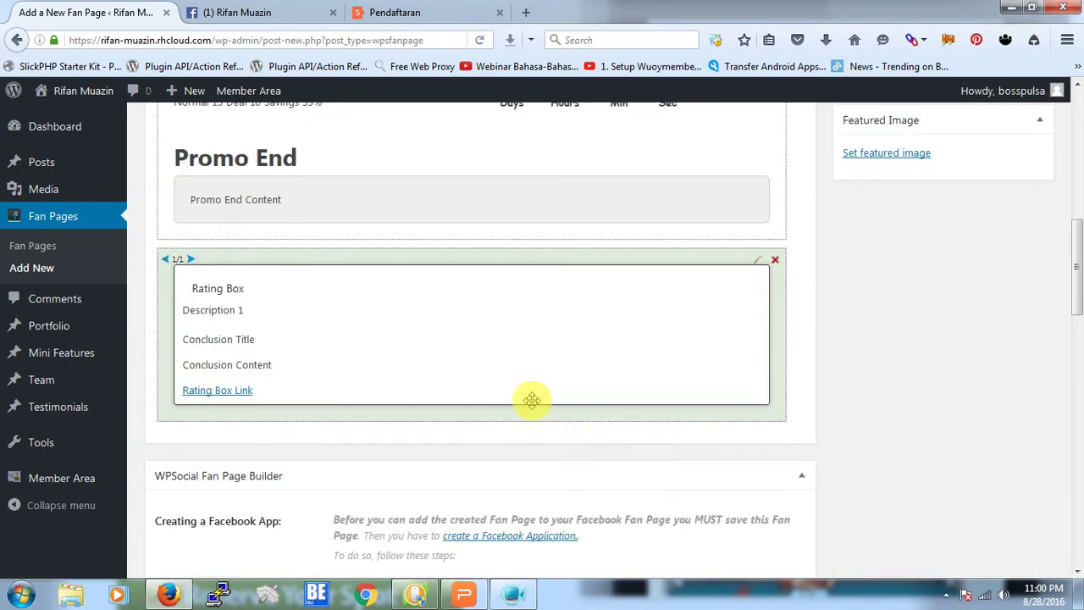
scroll(533, 406, up, 3)
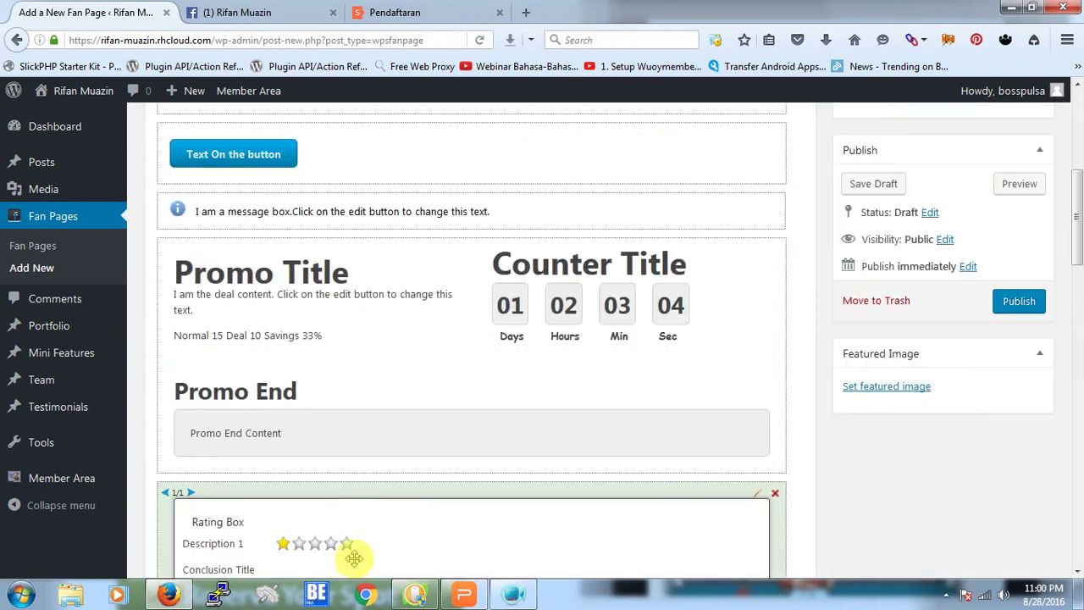
scroll(588, 346, up, 5)
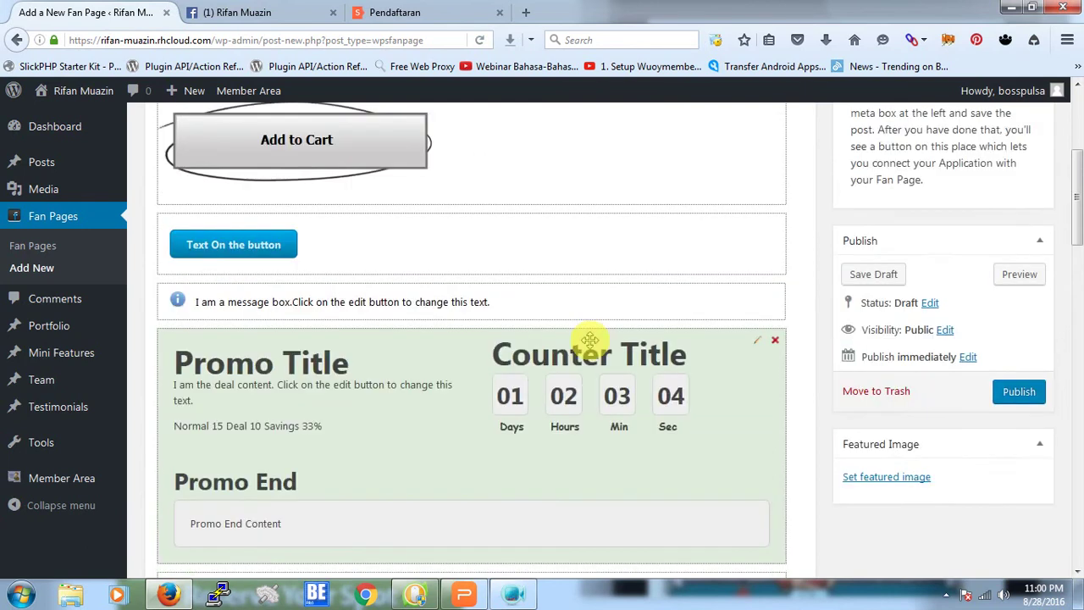
Step: Add a Codebox element at the end of the fan page layout
scroll(587, 334, down, 3)
scroll(532, 198, up, 5)
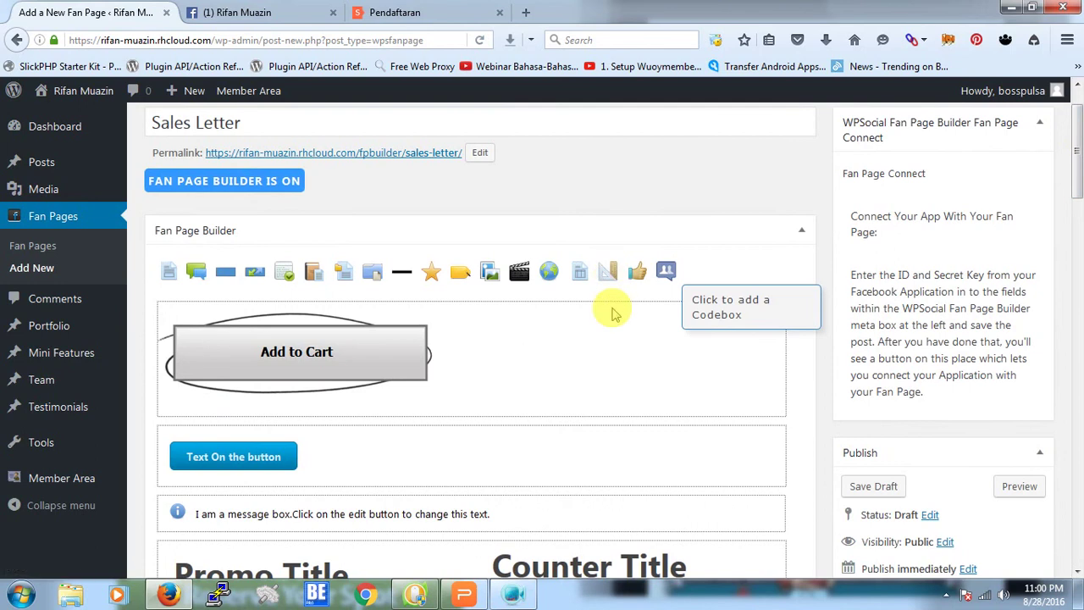
scroll(610, 364, down, 10)
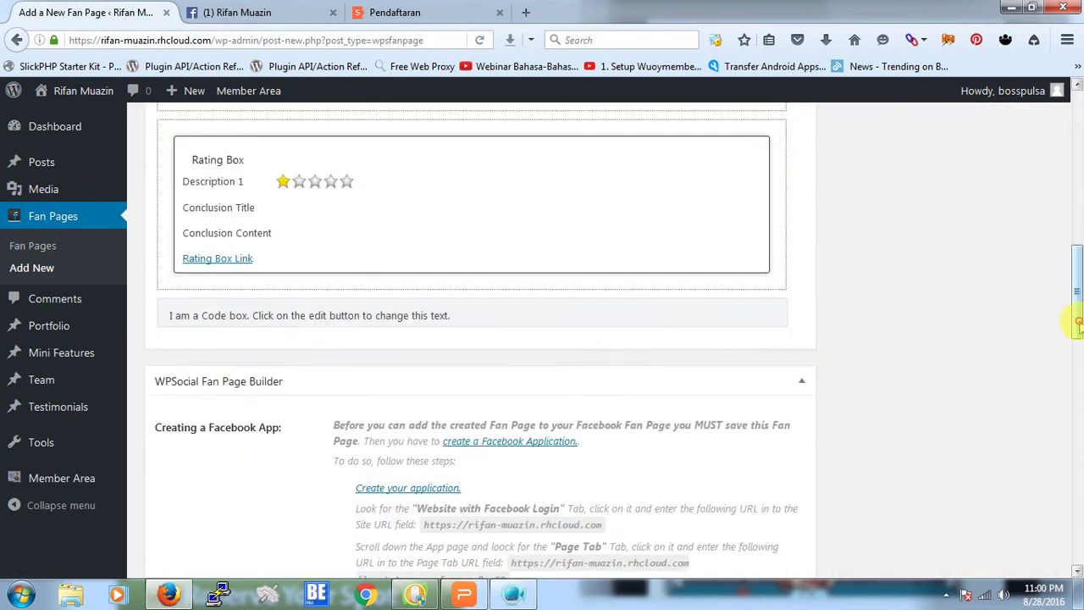
Step: Add a second Deal element below the code box at the end of the fan page layout
drag(1079, 326, 1078, 192)
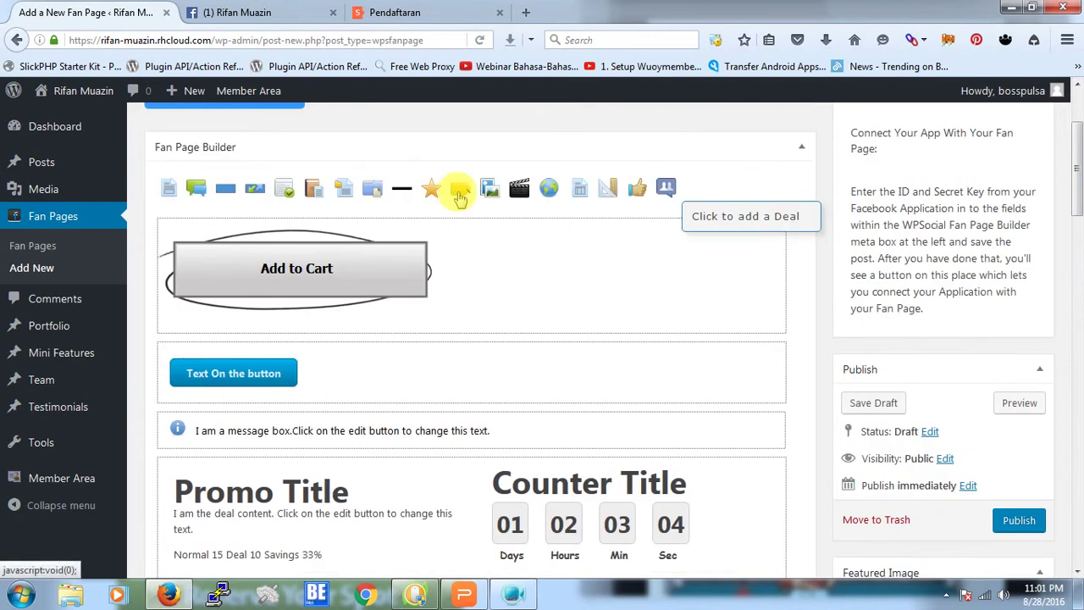
scroll(508, 331, up, 1)
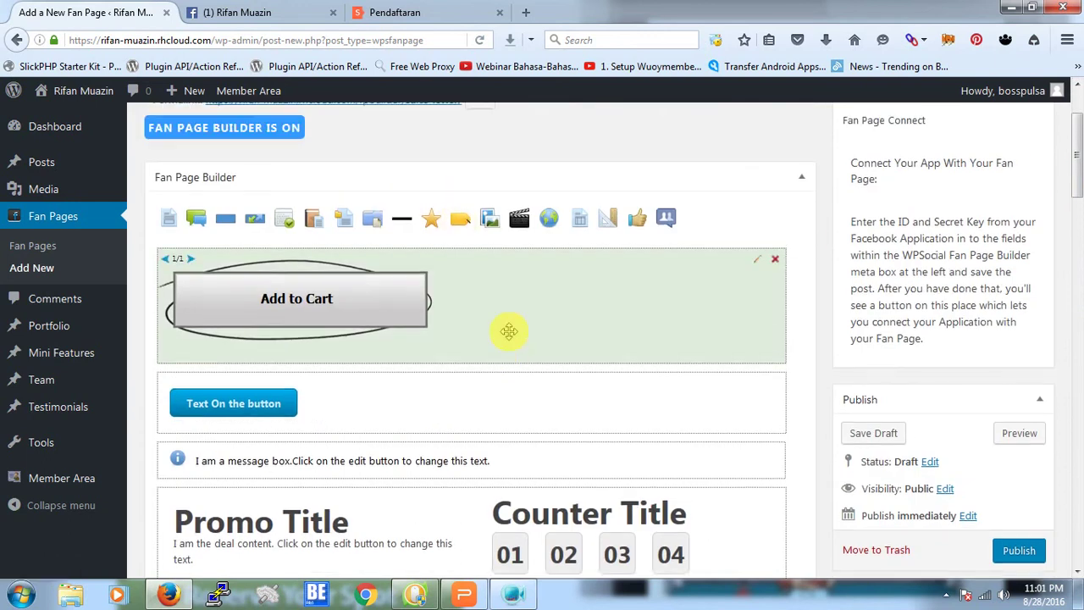
scroll(508, 331, down, 9)
scroll(1075, 277, up, 4)
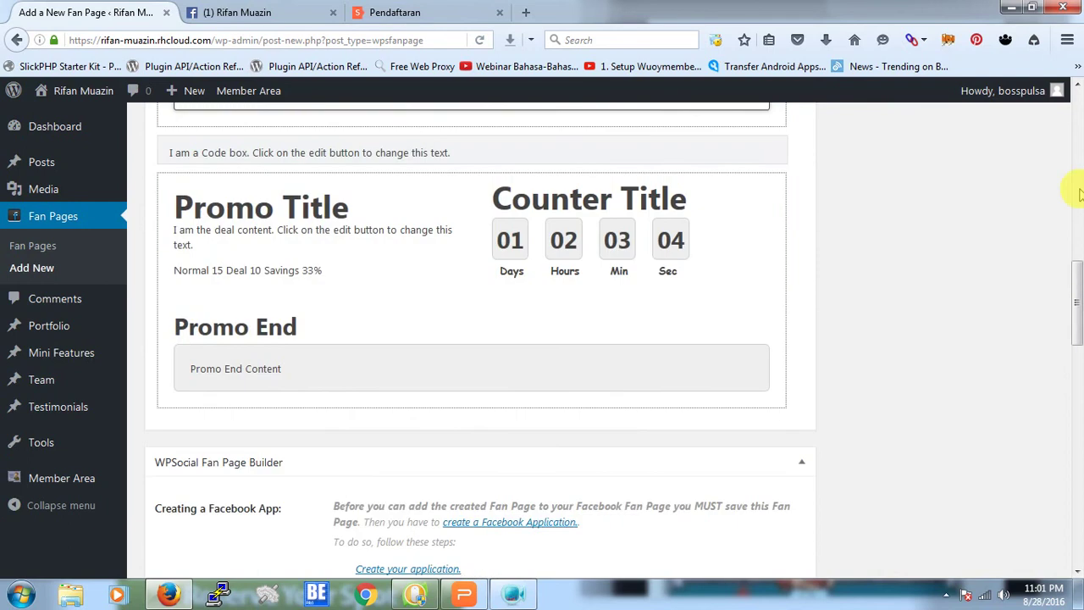
scroll(1075, 278, down, 1)
Step: Add a Pricing Table element below the second deal section of the fan page
scroll(1075, 277, up, 8)
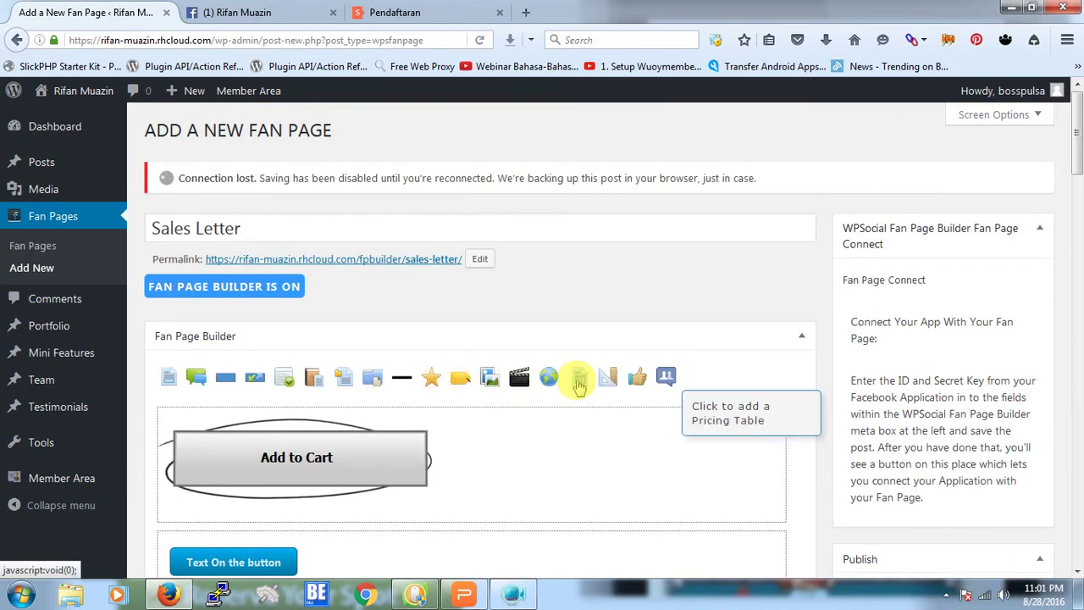
scroll(549, 460, down, 6)
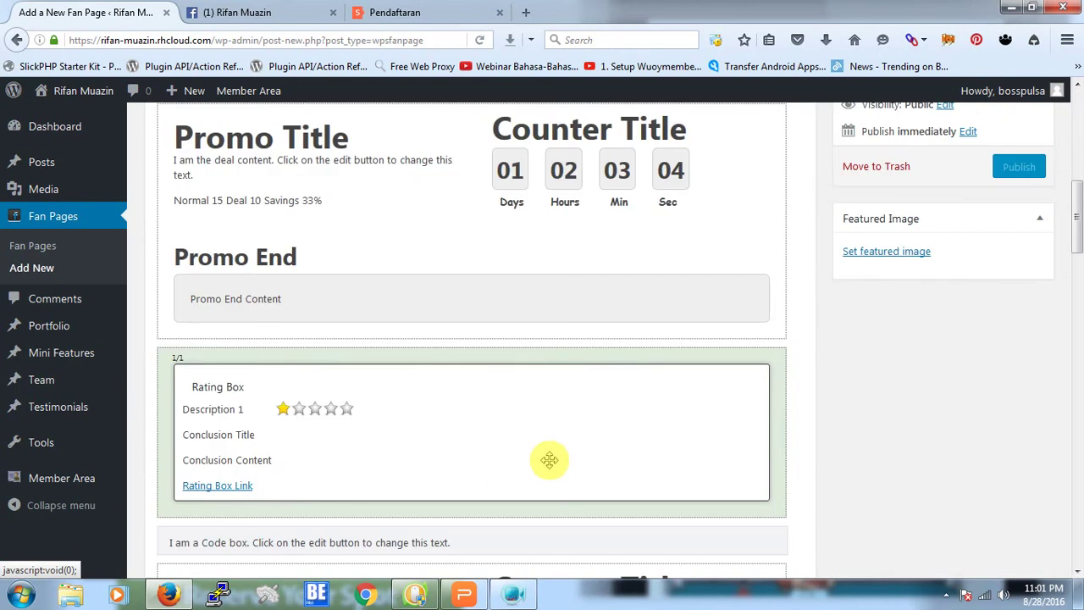
scroll(549, 460, down, 8)
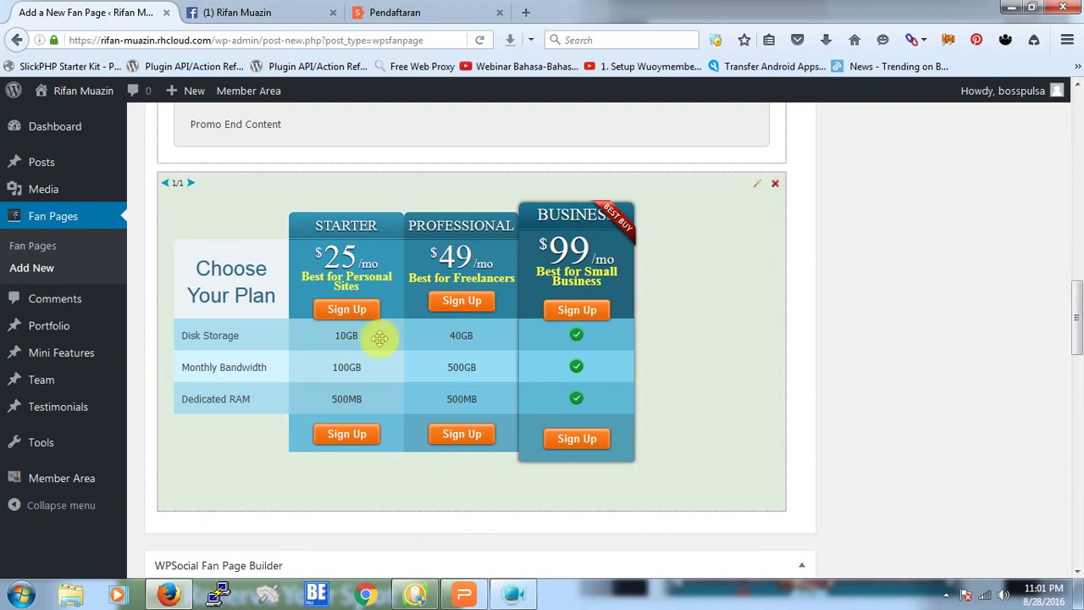
Step: Publish the Sales Letter fan page
drag(1076, 315, 1077, 135)
scroll(1044, 232, down, 5)
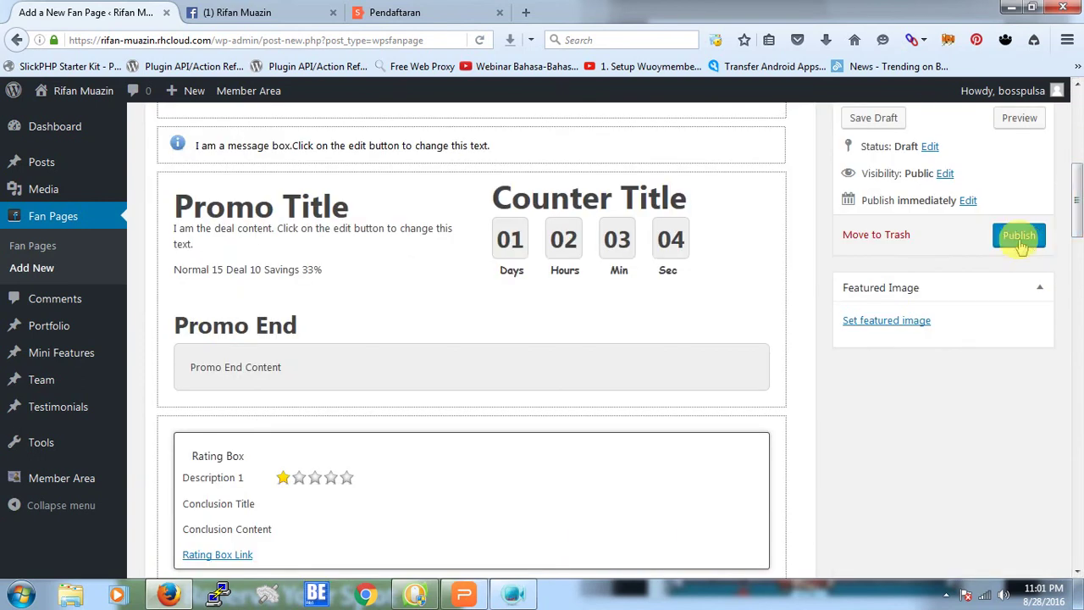
drag(1077, 203, 1077, 139)
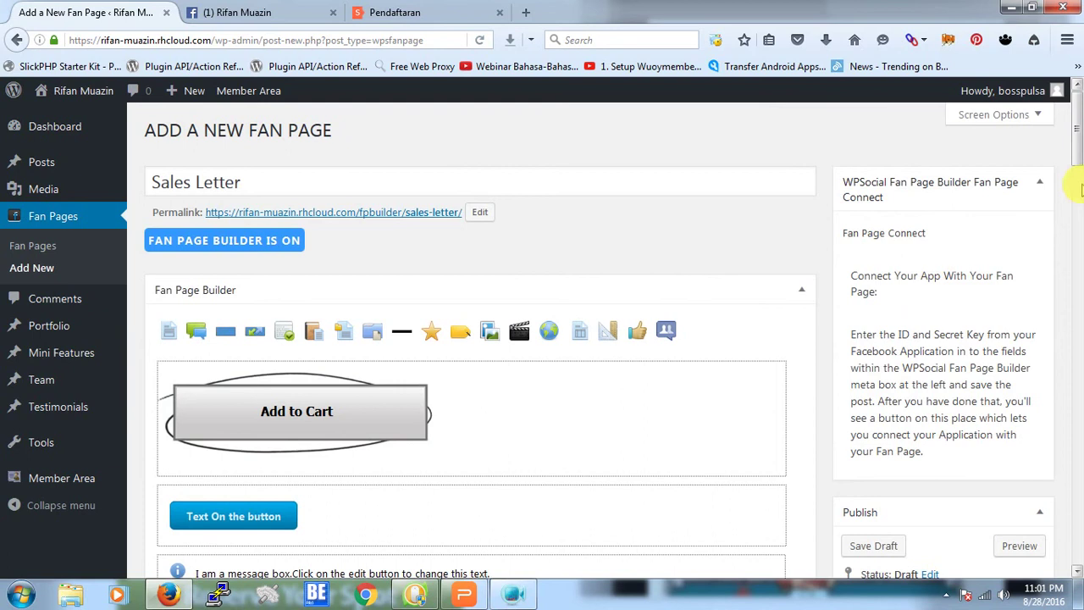
scroll(1078, 192, down, 3)
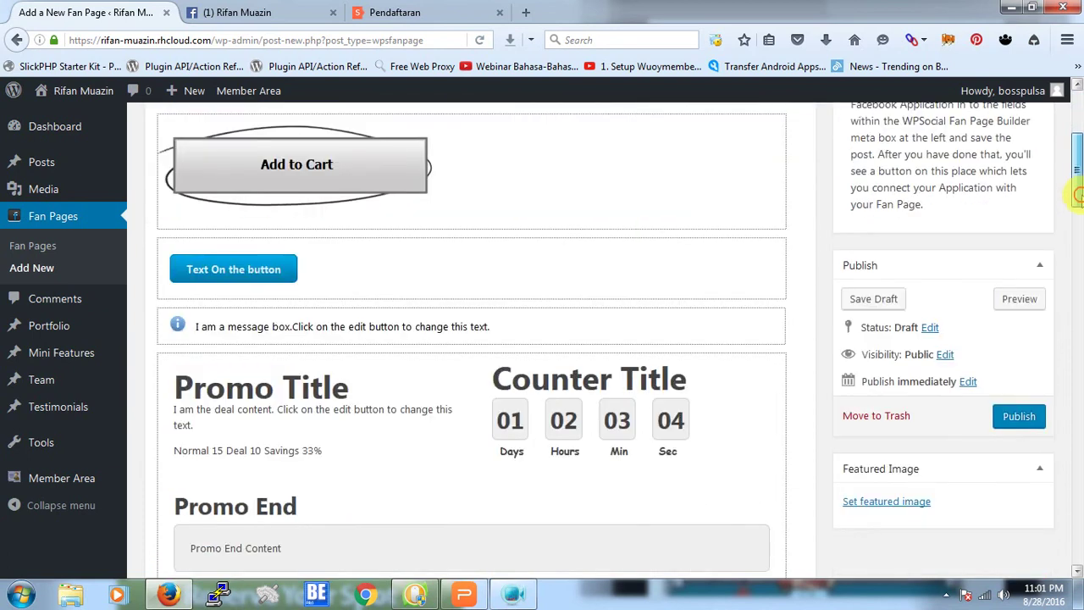
click(1017, 403)
click(1068, 239)
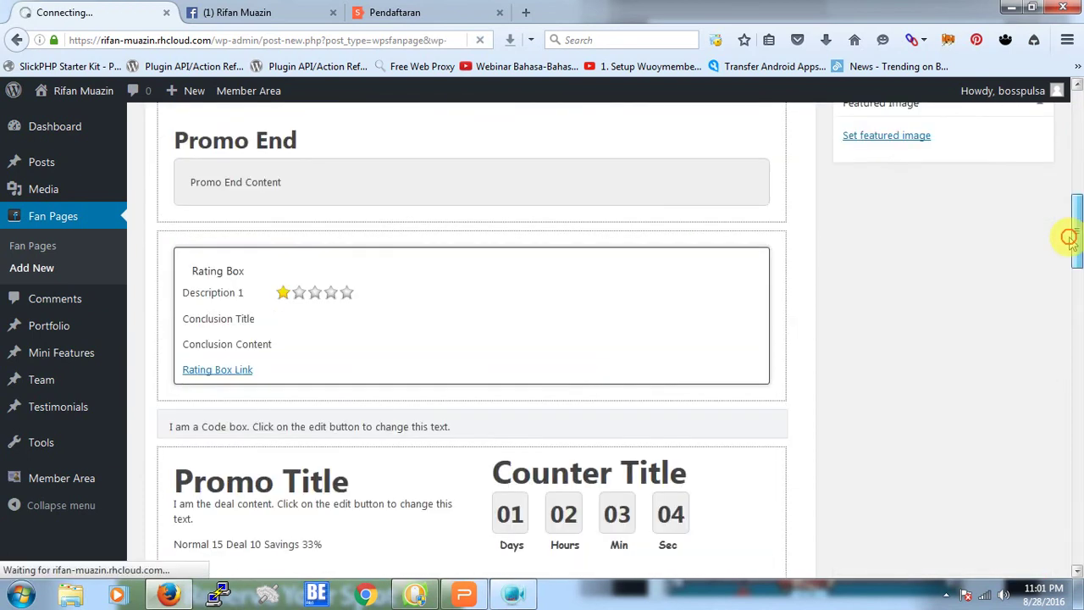
drag(1069, 239, 1076, 143)
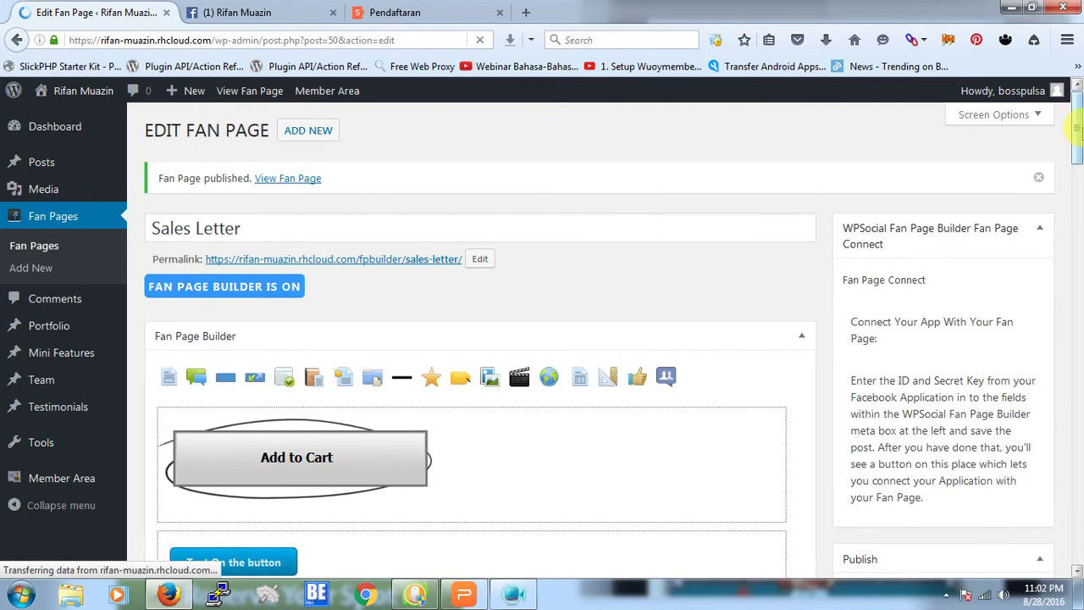
Step: Open the link for creating a Facebook application from the fan page instructions in a new browser tab
drag(1077, 161, 1075, 391)
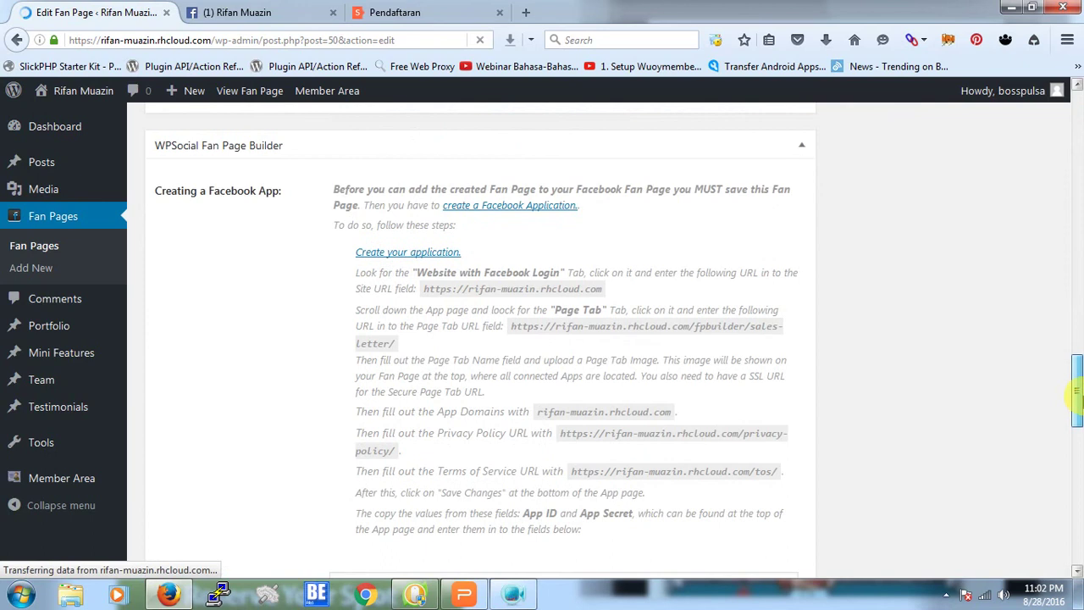
right_click(543, 216)
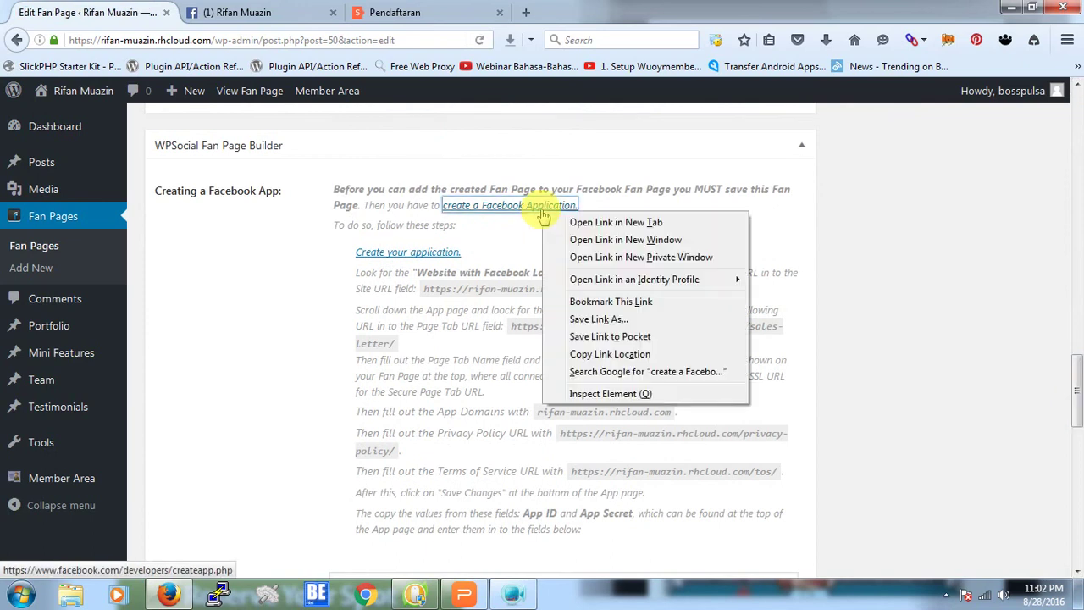
click(588, 233)
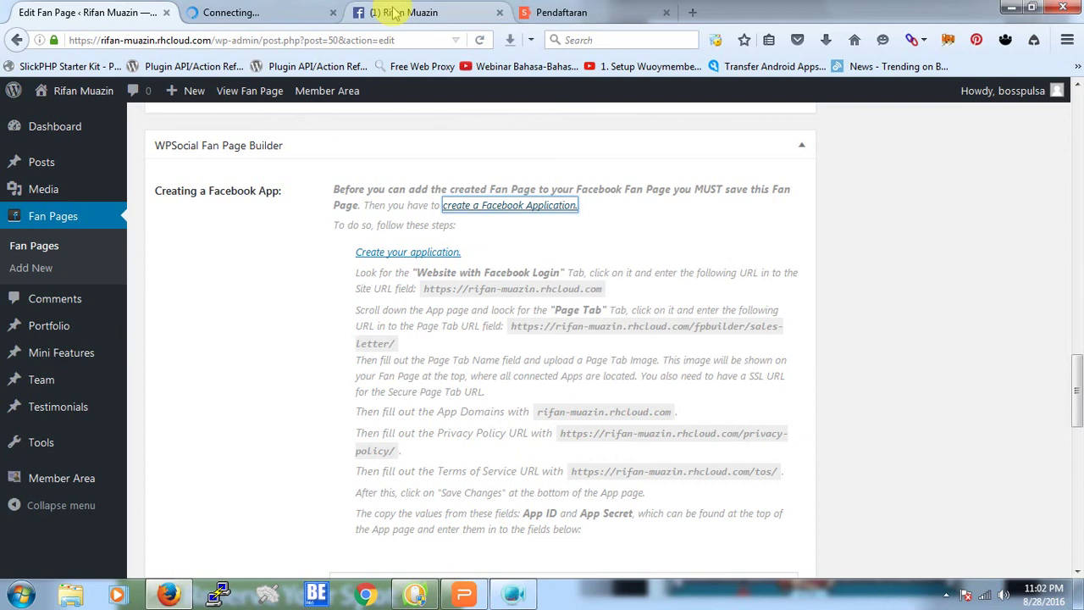
Step: Close the old Facebook post tab and switch to the newly opened Facebook Developers page
click(395, 12)
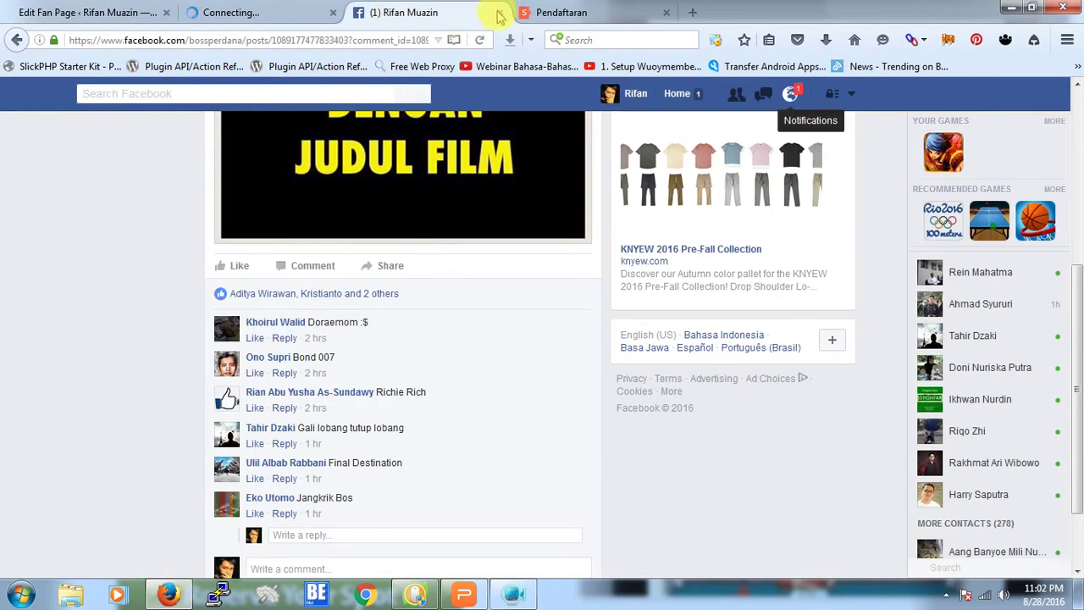
click(496, 13)
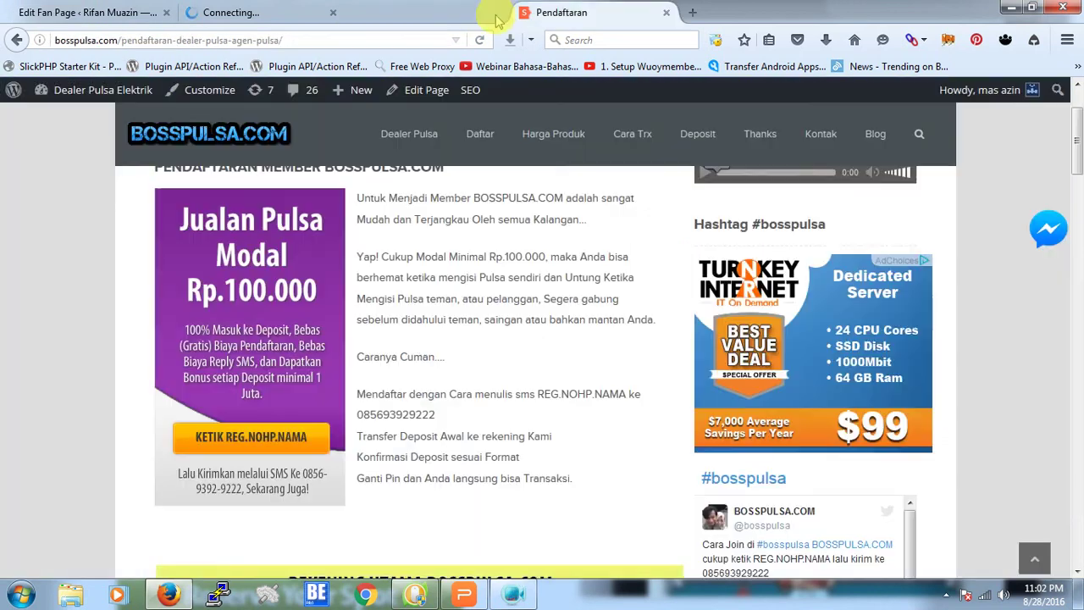
click(244, 19)
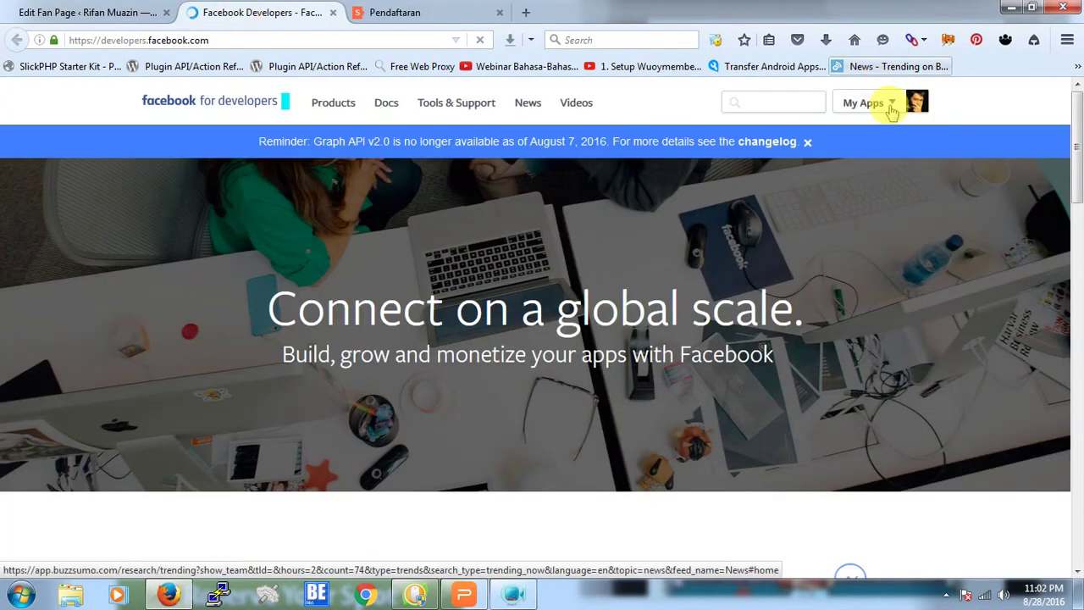
Step: Open the full list of developer apps and start adding a new app
click(872, 102)
click(812, 375)
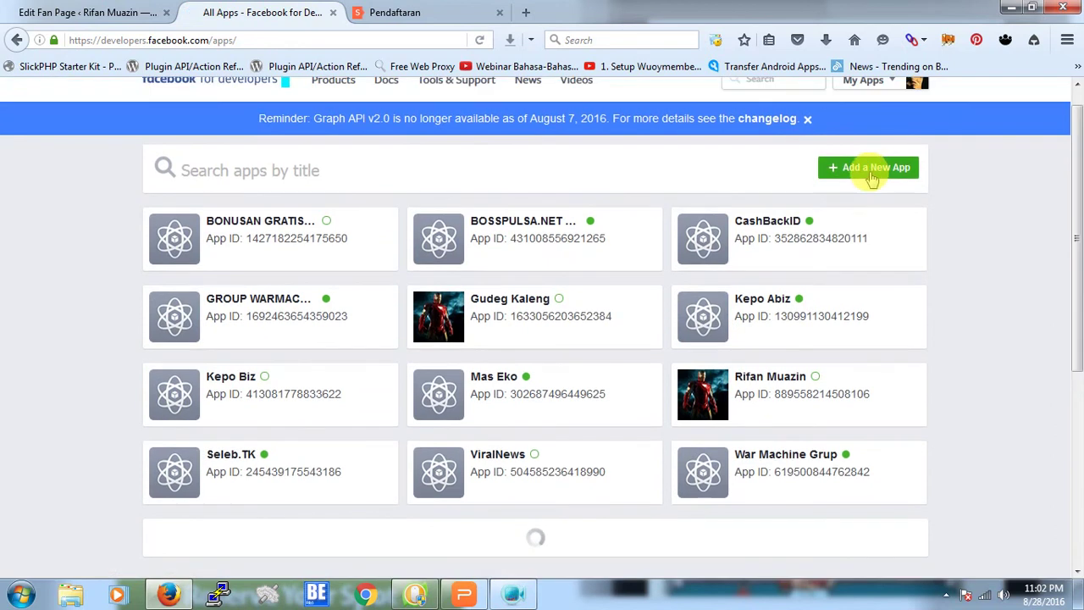
click(872, 174)
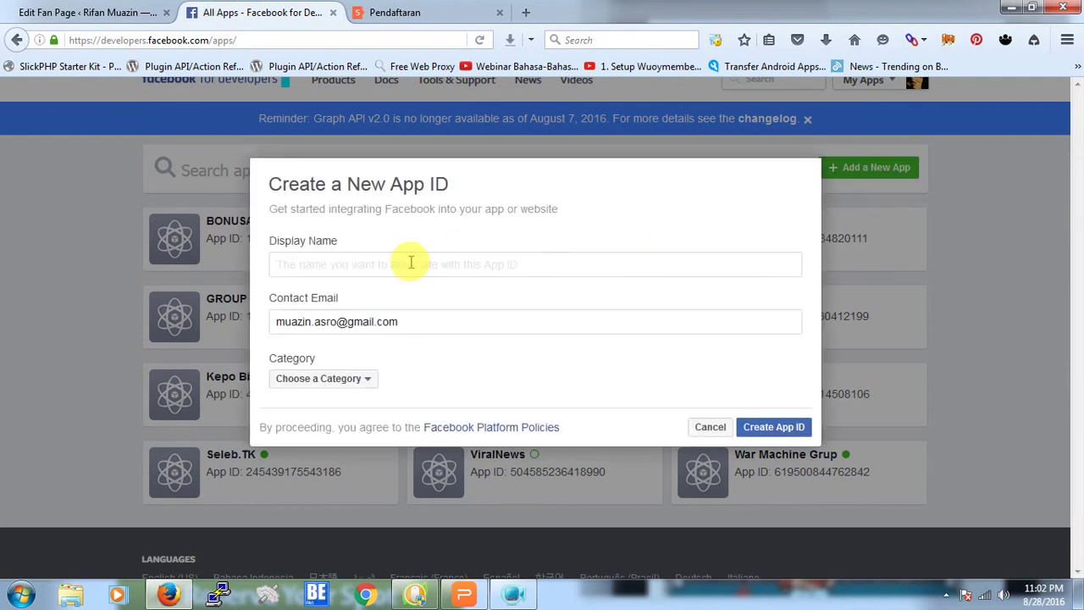
Step: Create a new app ID with the display name Sales Letter Demo and the category Business
click(410, 263)
text(Sal)
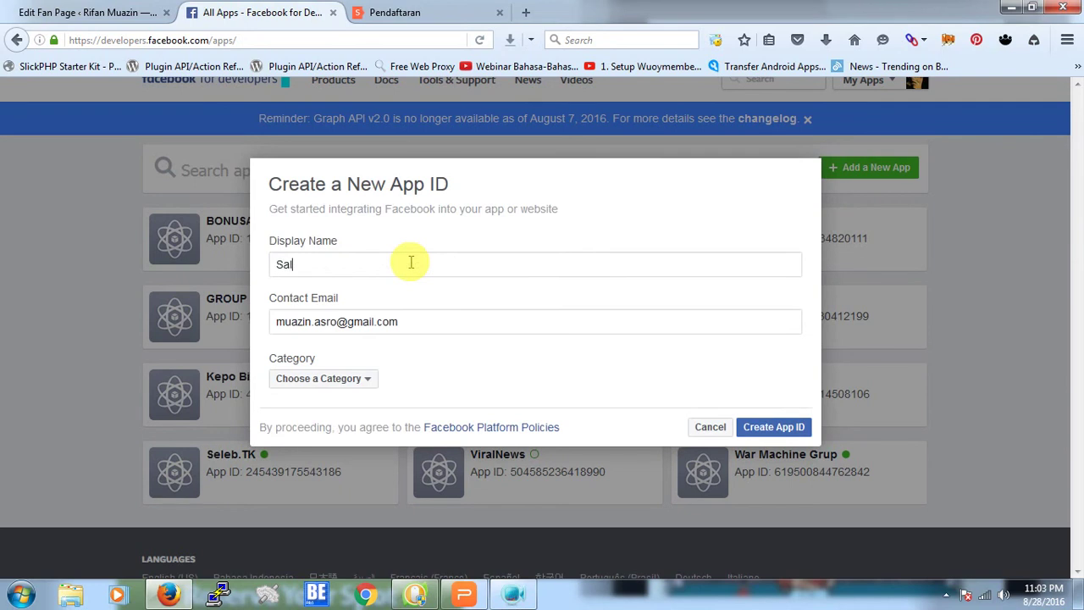
text(es Letter Demo)
click(347, 388)
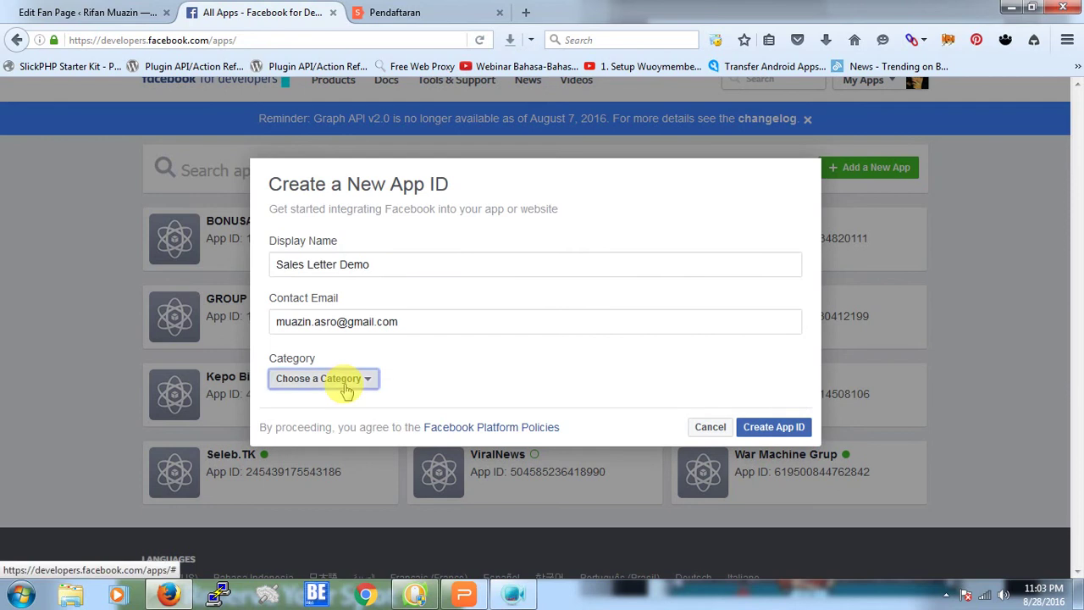
click(347, 388)
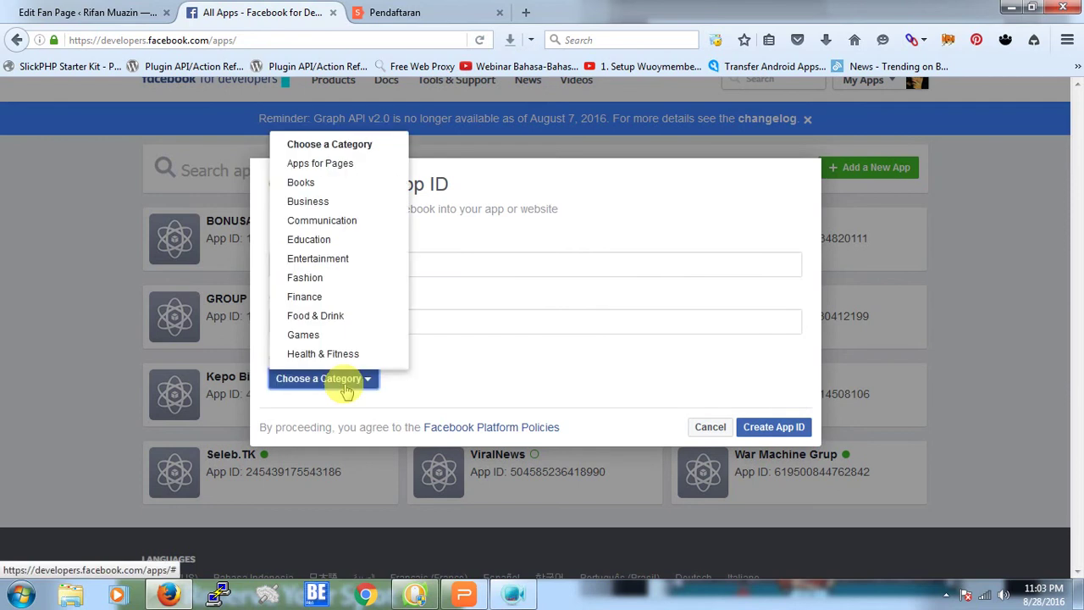
click(357, 193)
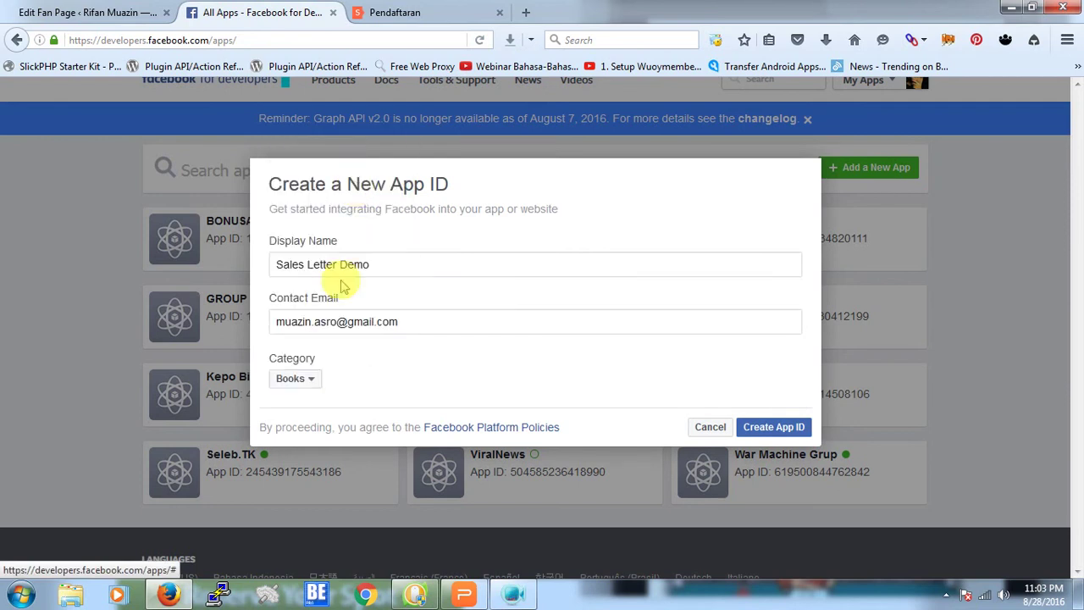
click(292, 381)
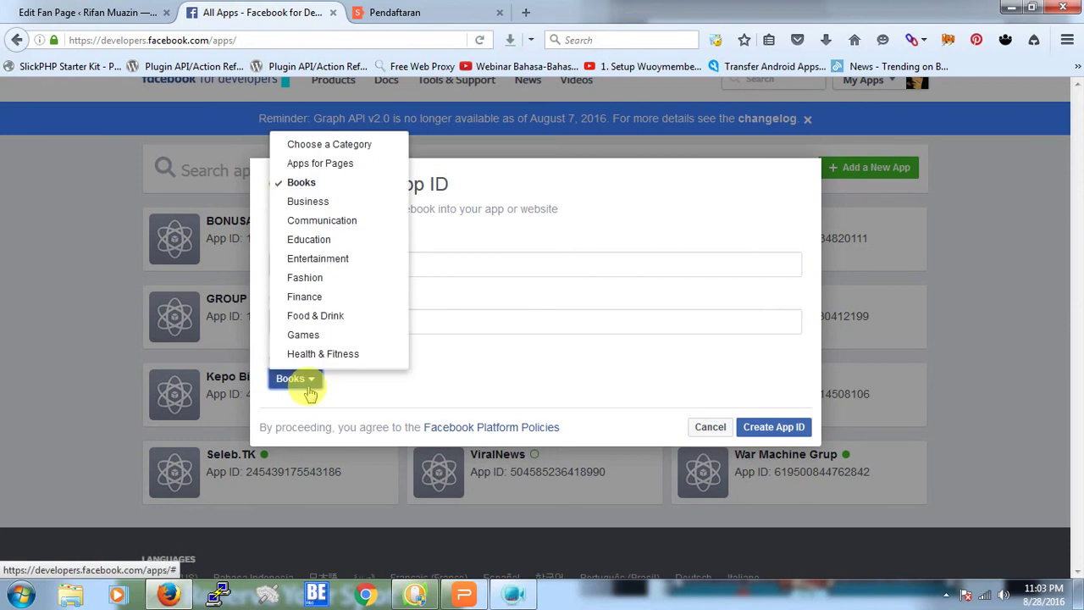
click(319, 202)
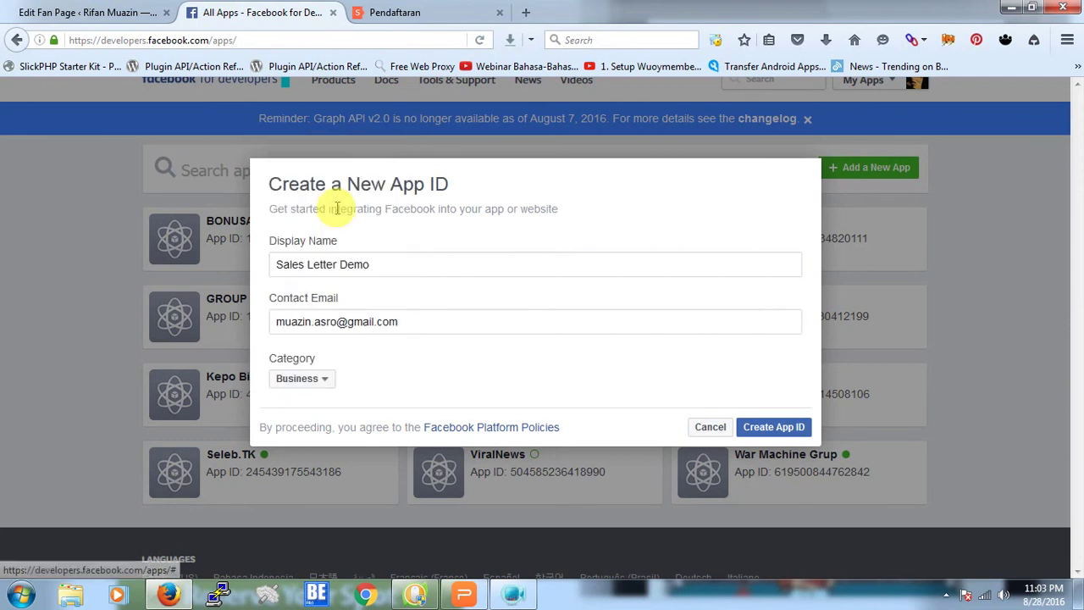
click(773, 427)
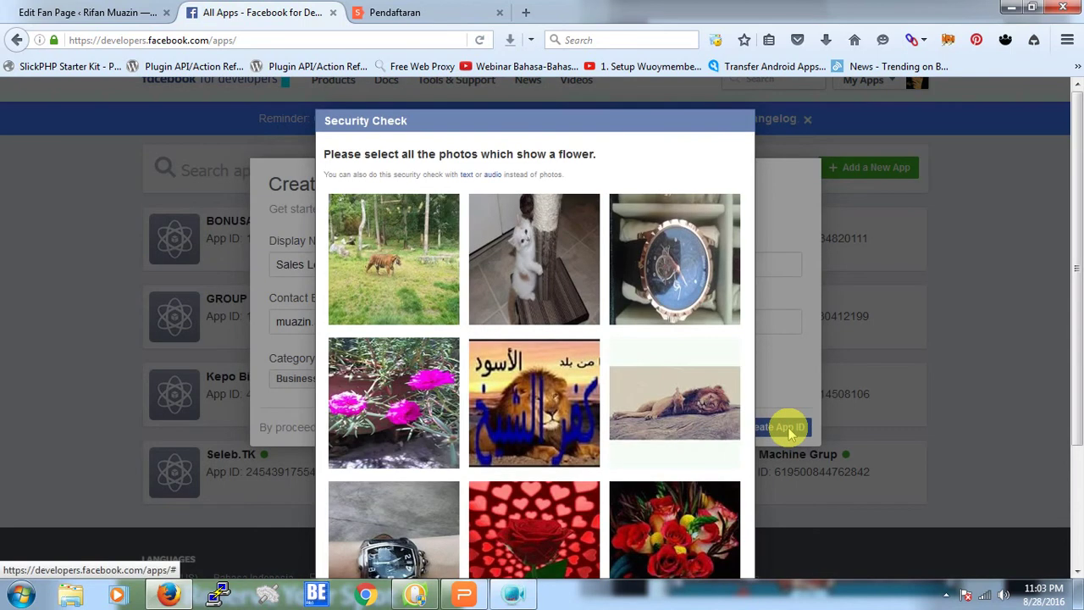
Step: Select all the photos showing a flower in the security check and submit it
click(452, 345)
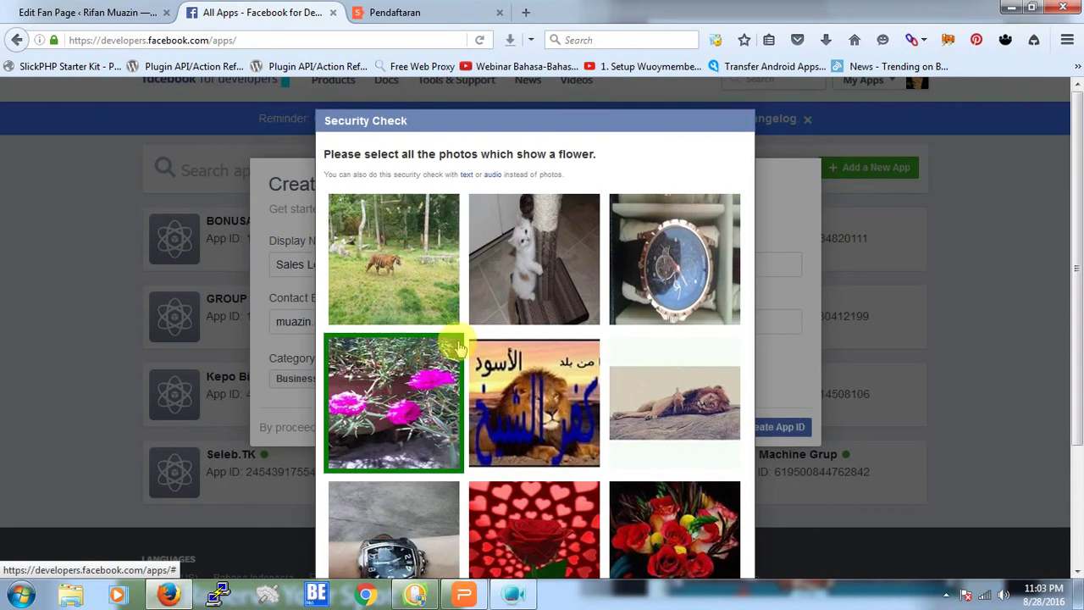
click(534, 525)
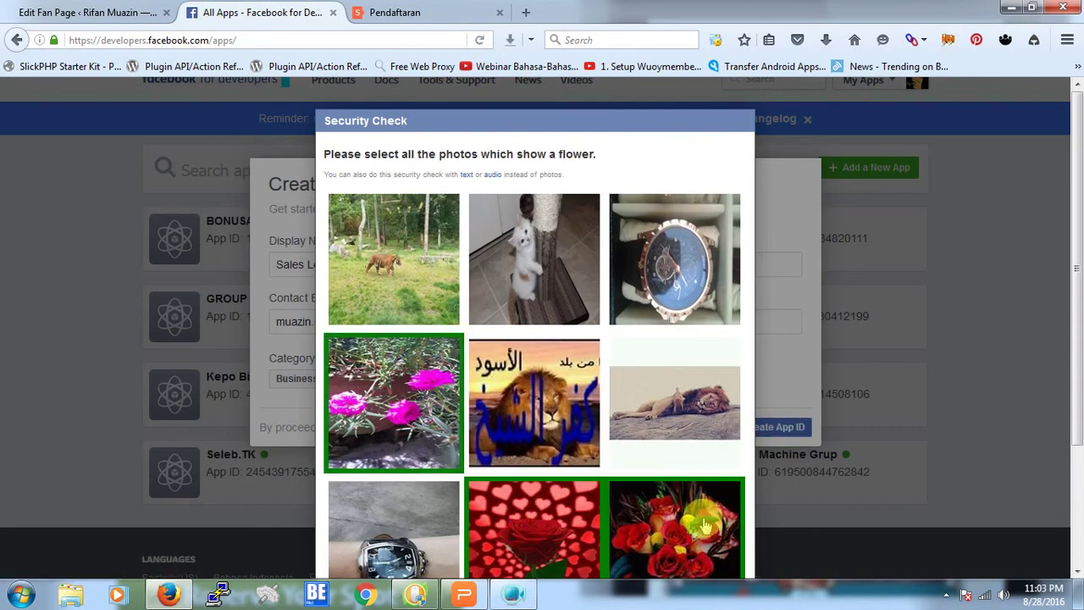
click(703, 518)
scroll(999, 508, down, 3)
click(682, 527)
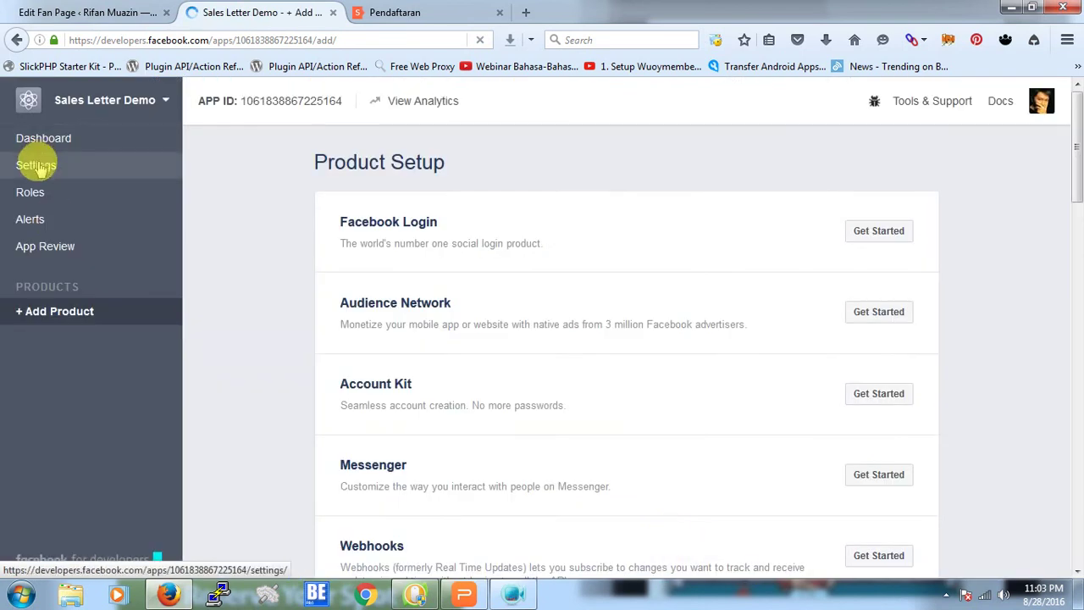
Step: Open the new app's basic settings and enter salesletetrdemox as its namespace
click(36, 166)
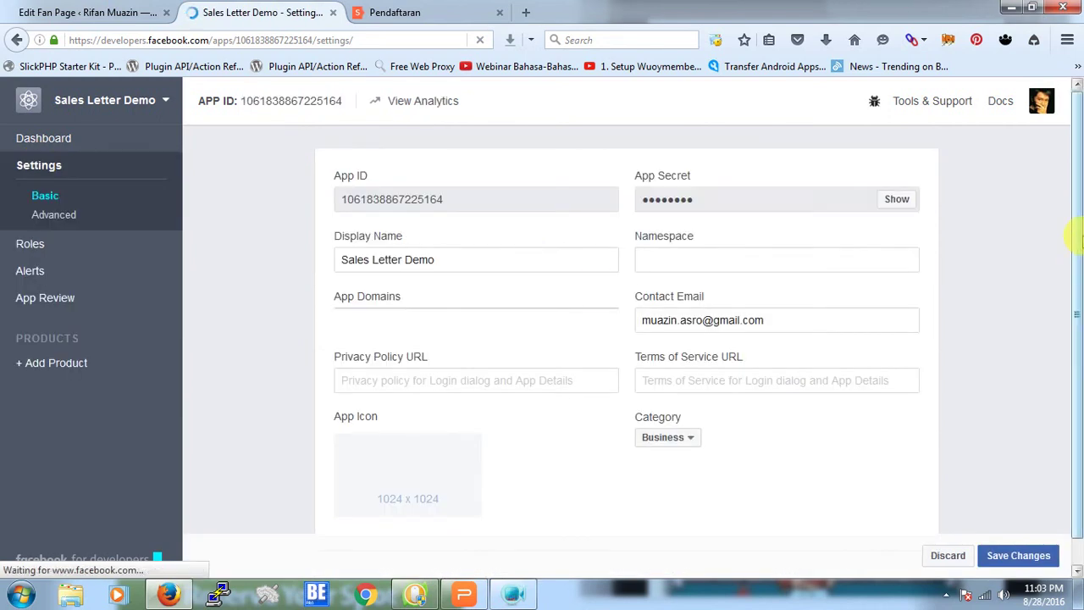
click(750, 266)
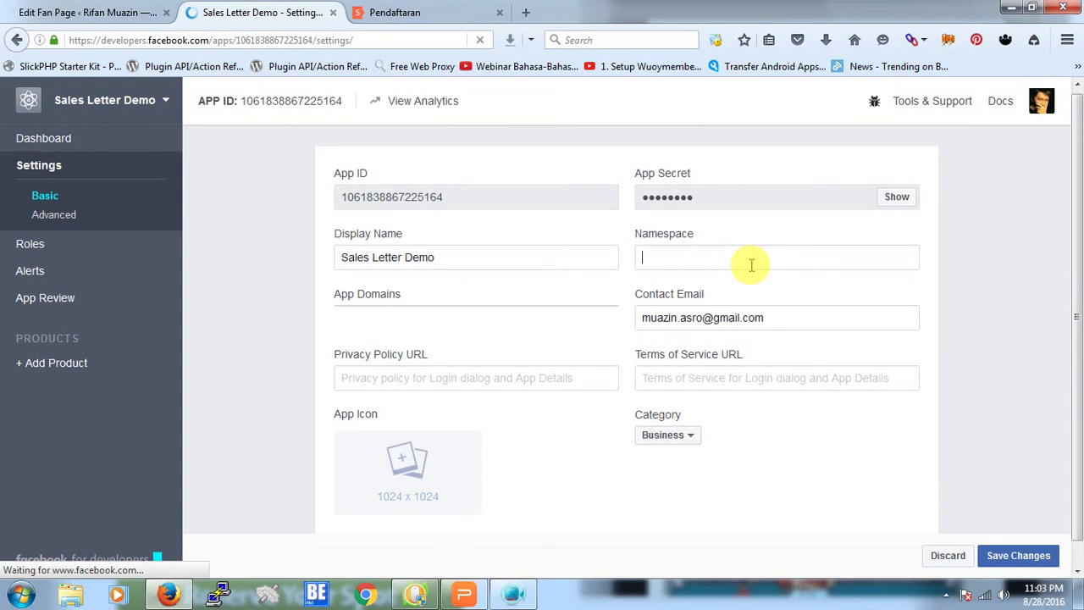
text(salesle)
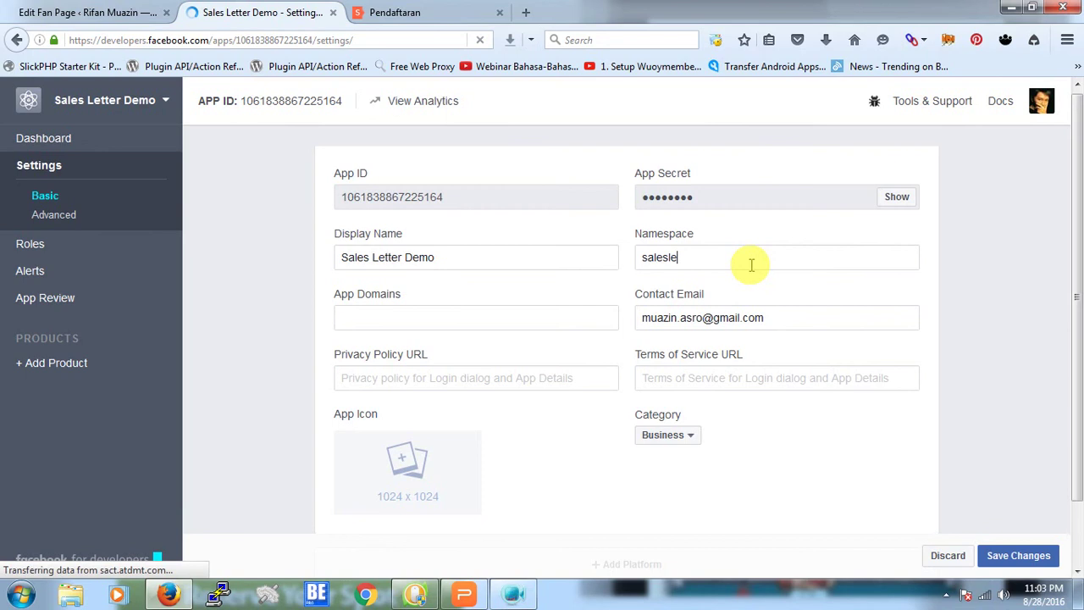
text(tet)
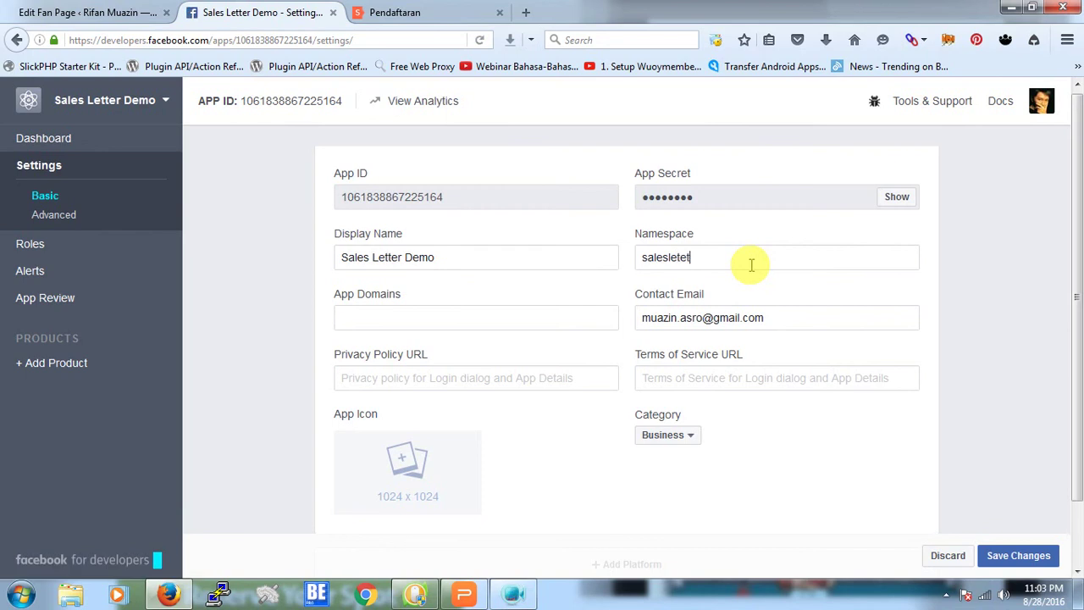
text(rdemox)
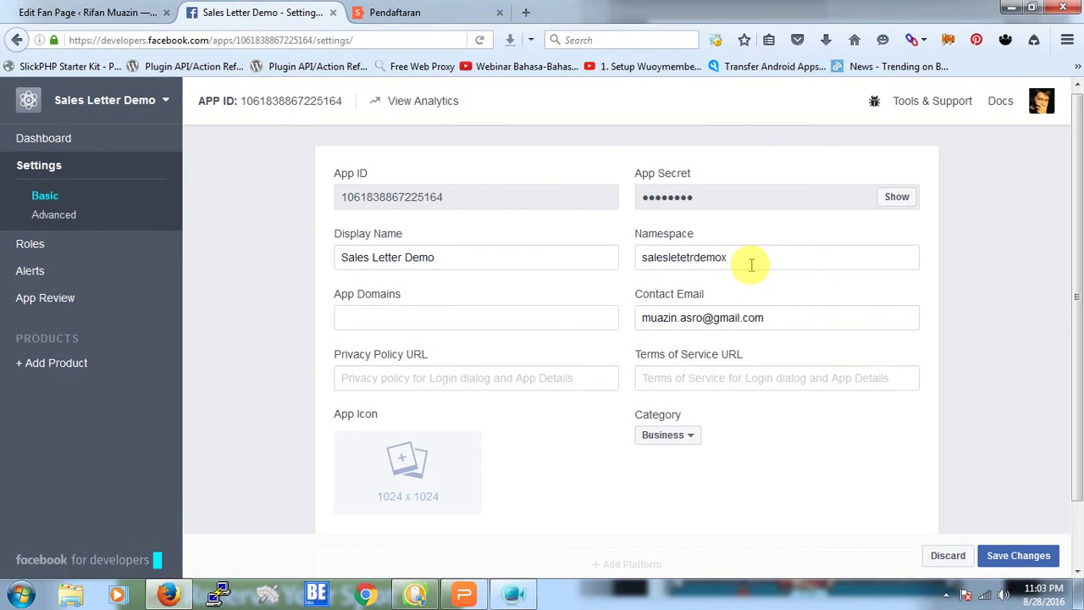
click(680, 257)
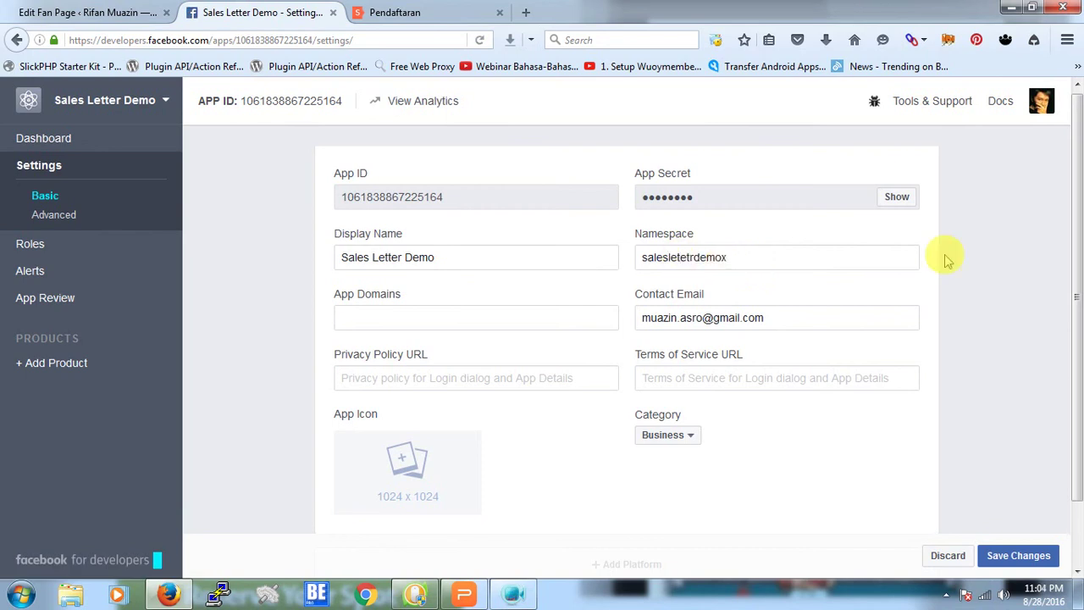
Step: Correct the spelling of the app's namespace and extend it to salesletterdemoxxx
text(t)
key(Right)
key(Right)
key(Delete)
click(756, 260)
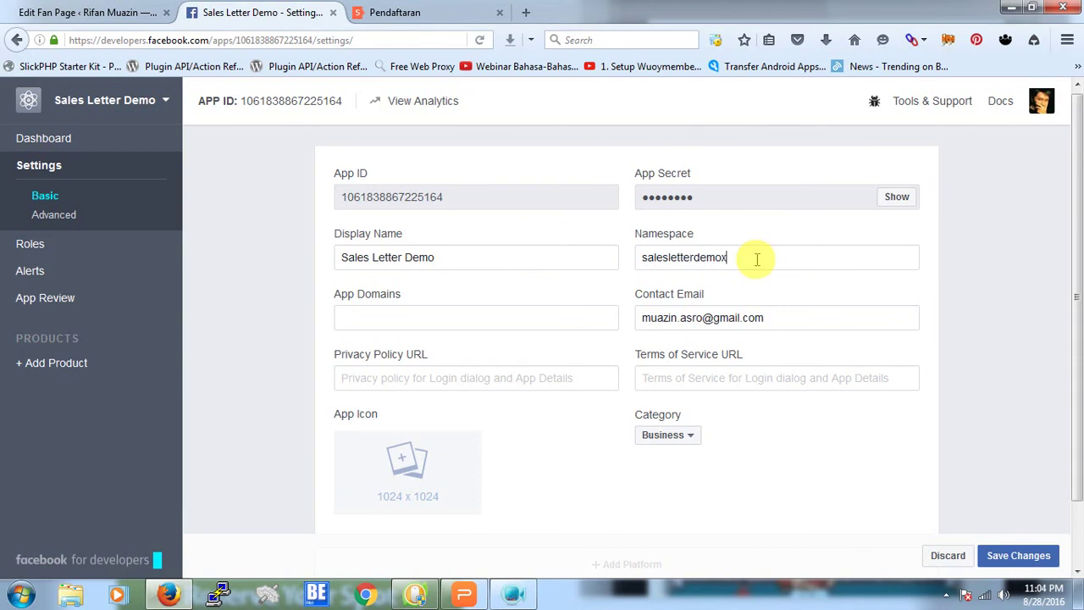
text(xx)
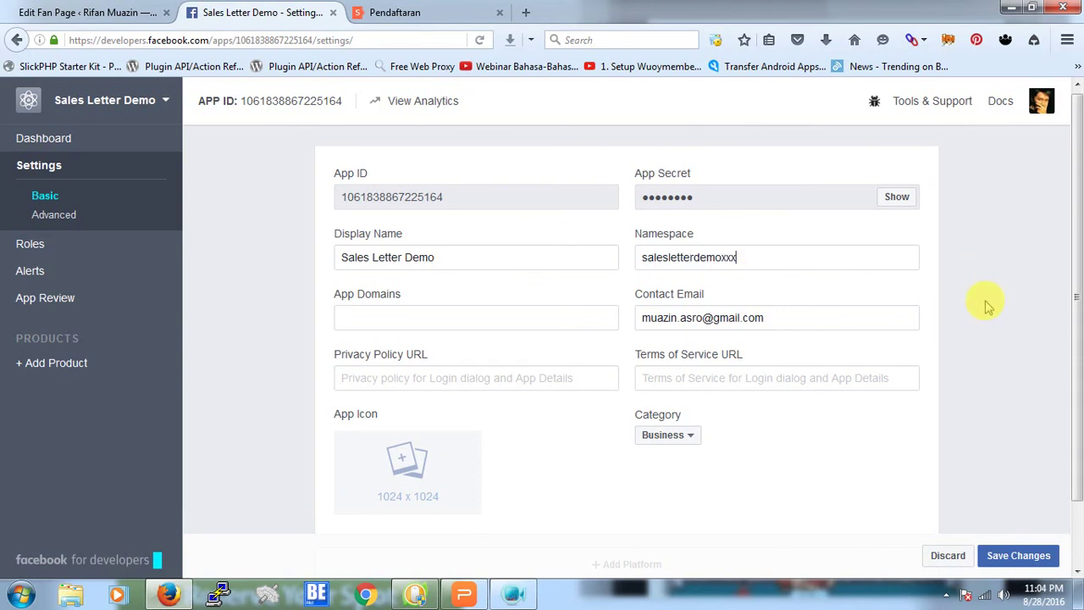
Step: Consult the Facebook app instructions on the fan page's edit page and add Page Tab as a platform in the app's settings
click(459, 321)
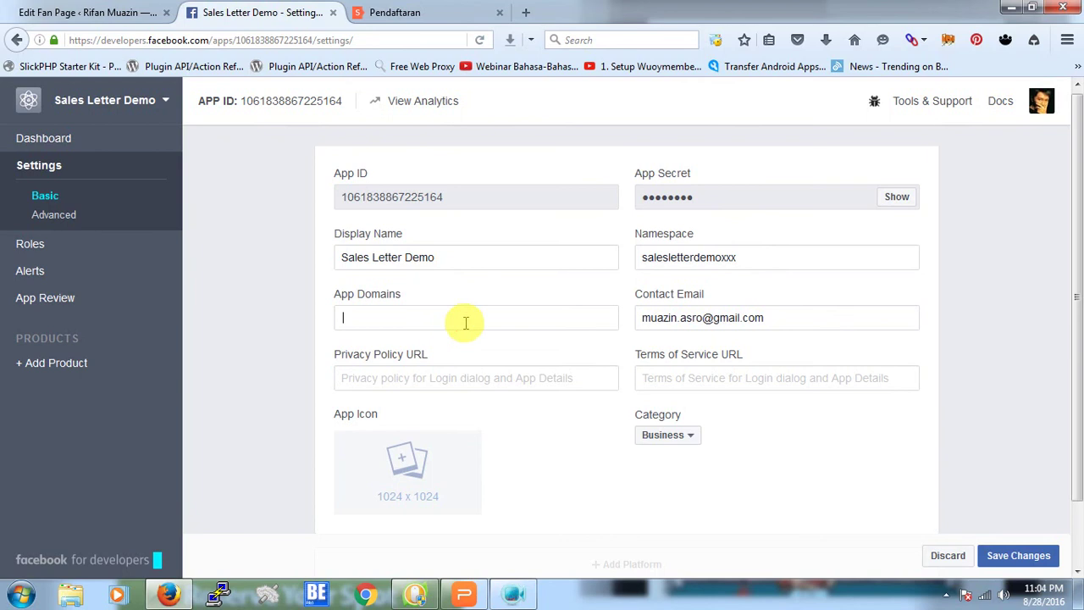
scroll(1050, 355, down, 2)
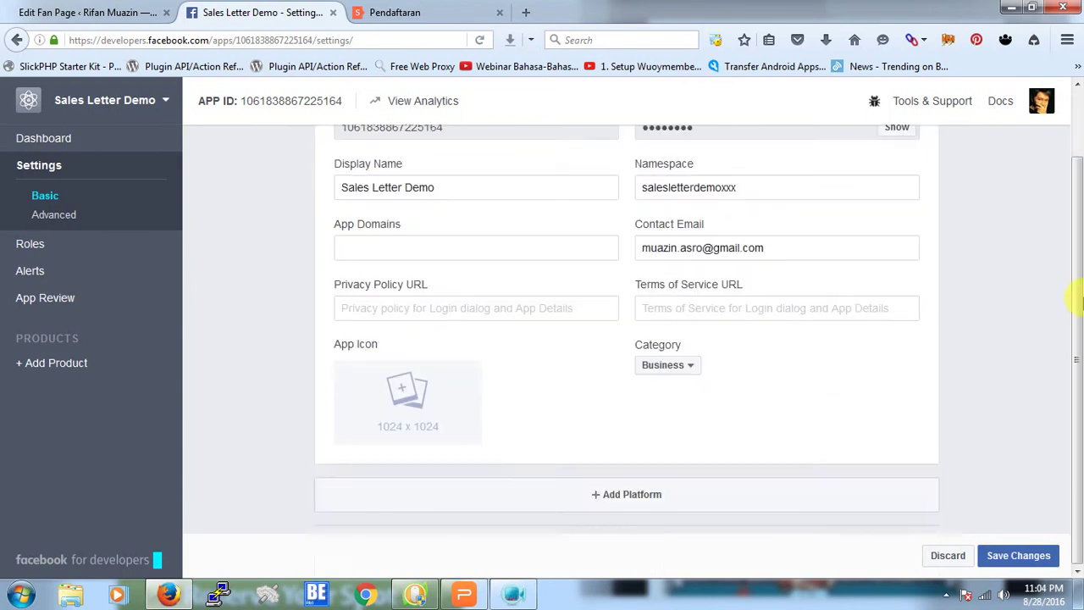
scroll(1074, 309, up, 2)
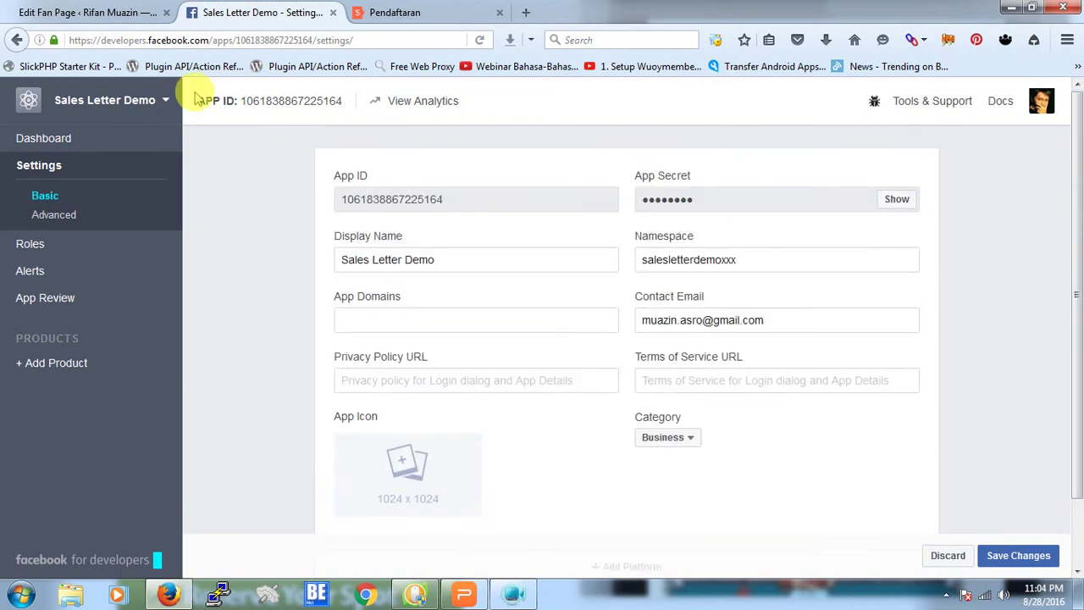
click(127, 15)
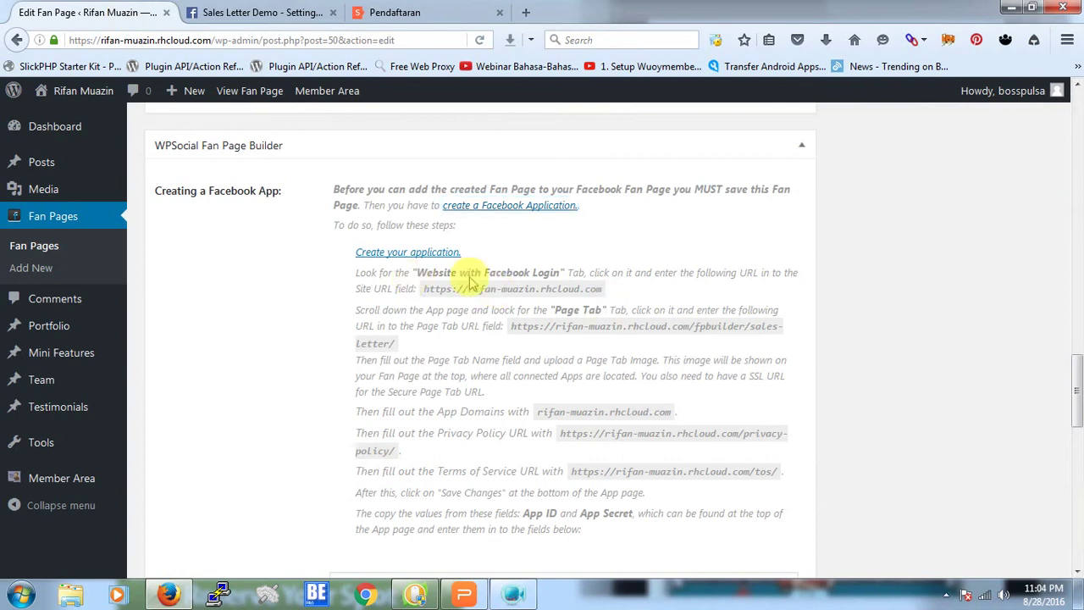
click(398, 12)
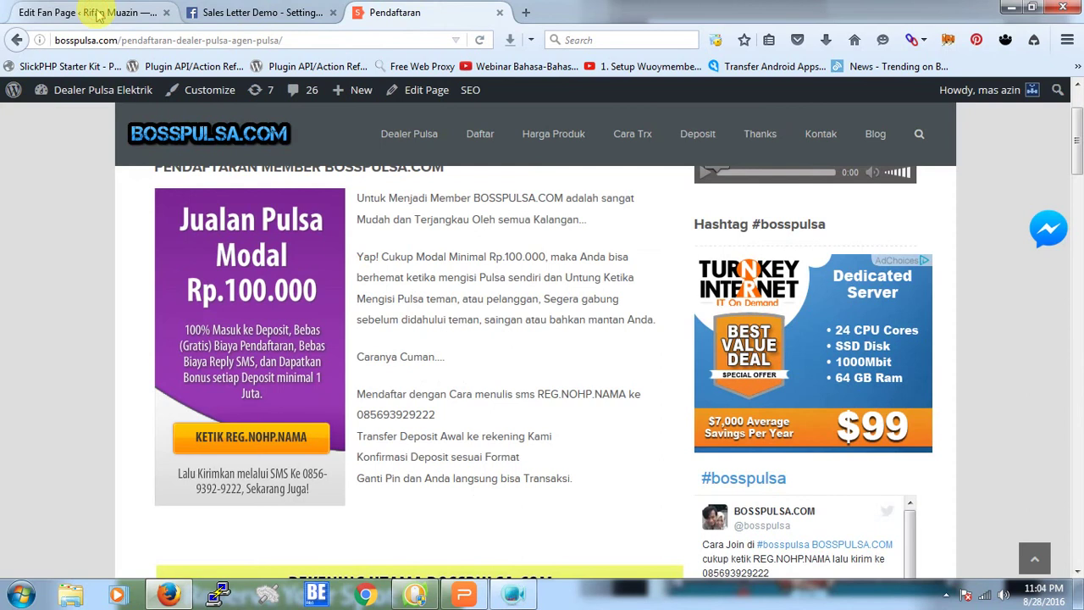
click(136, 13)
click(254, 13)
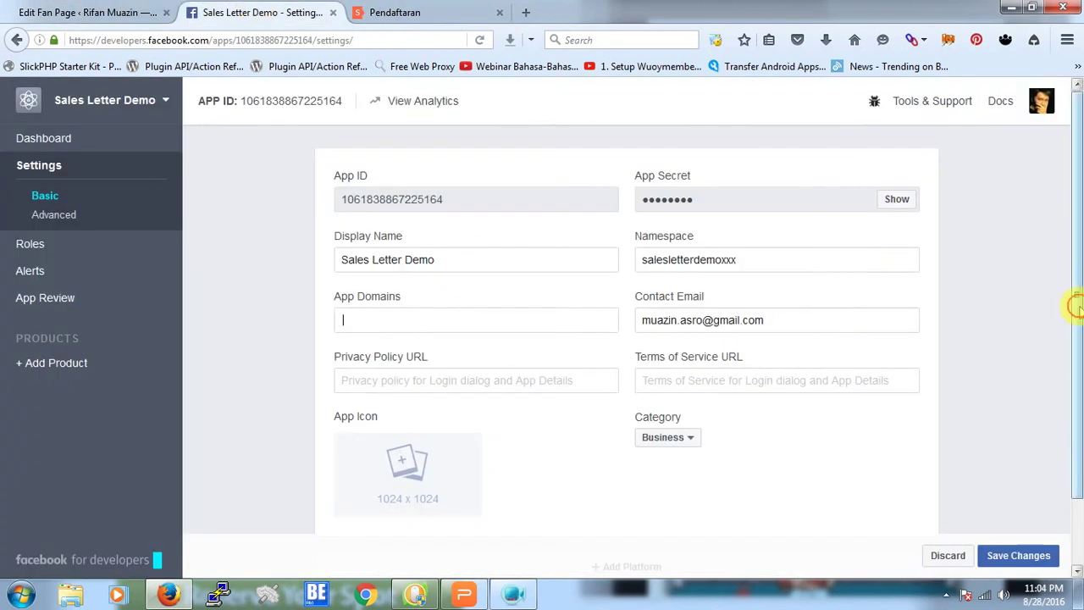
drag(1072, 305, 1077, 360)
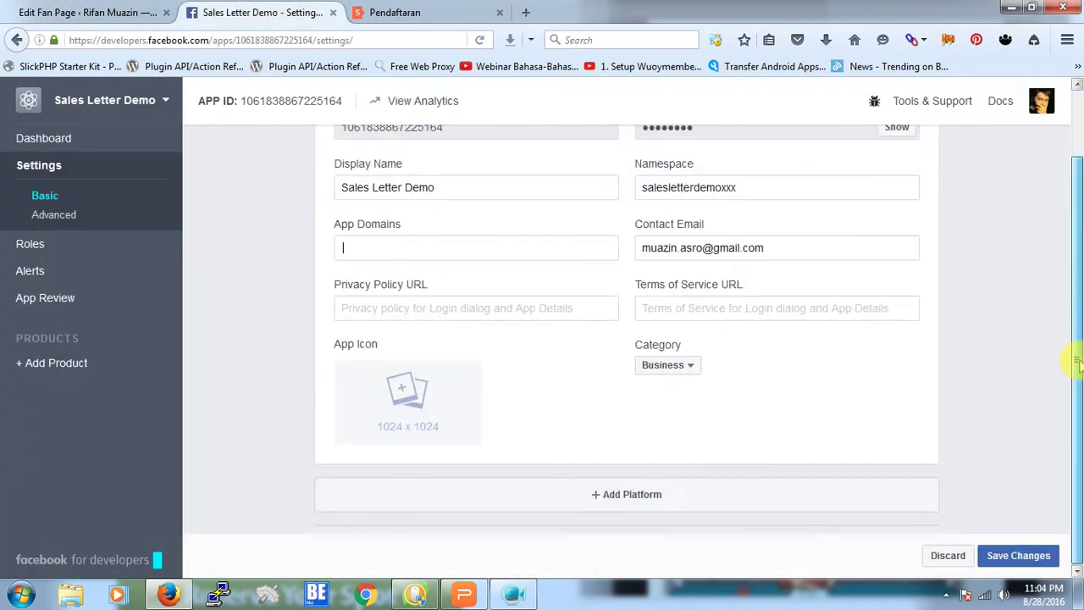
click(641, 498)
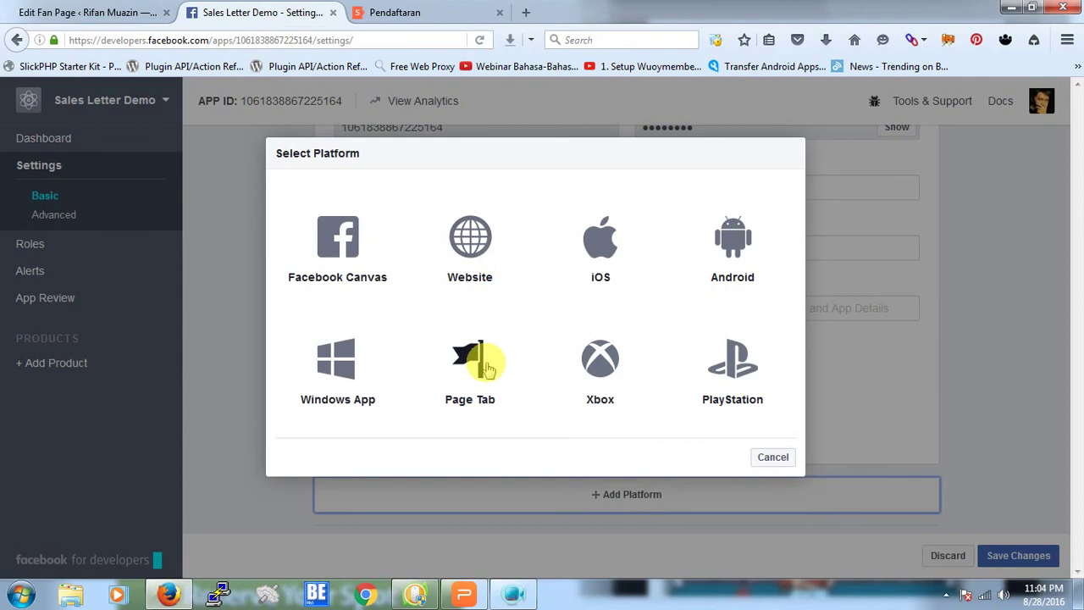
click(487, 368)
drag(1073, 305, 1077, 381)
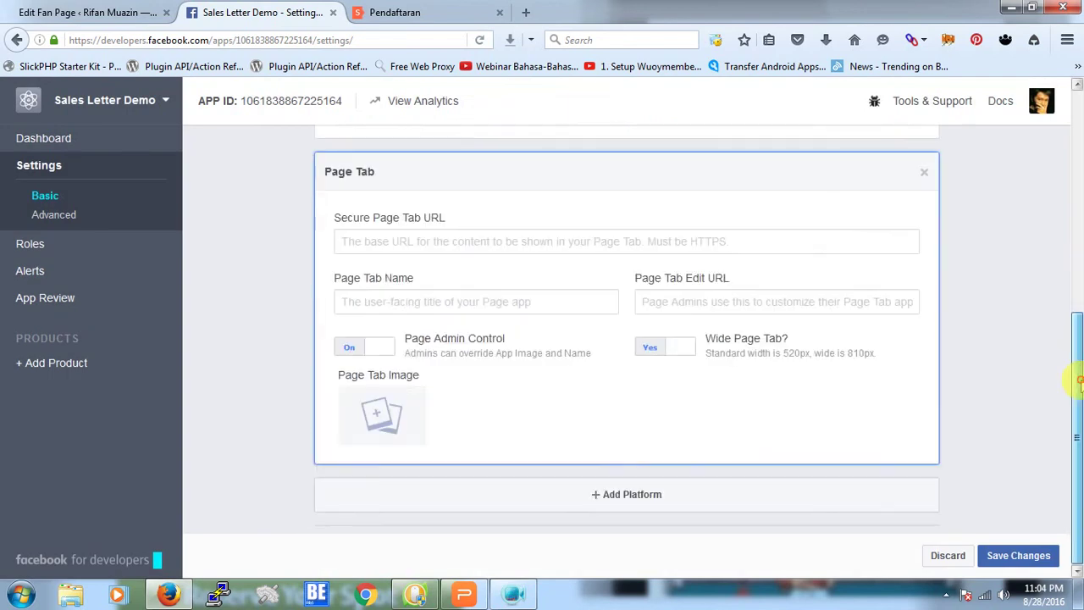
click(1079, 231)
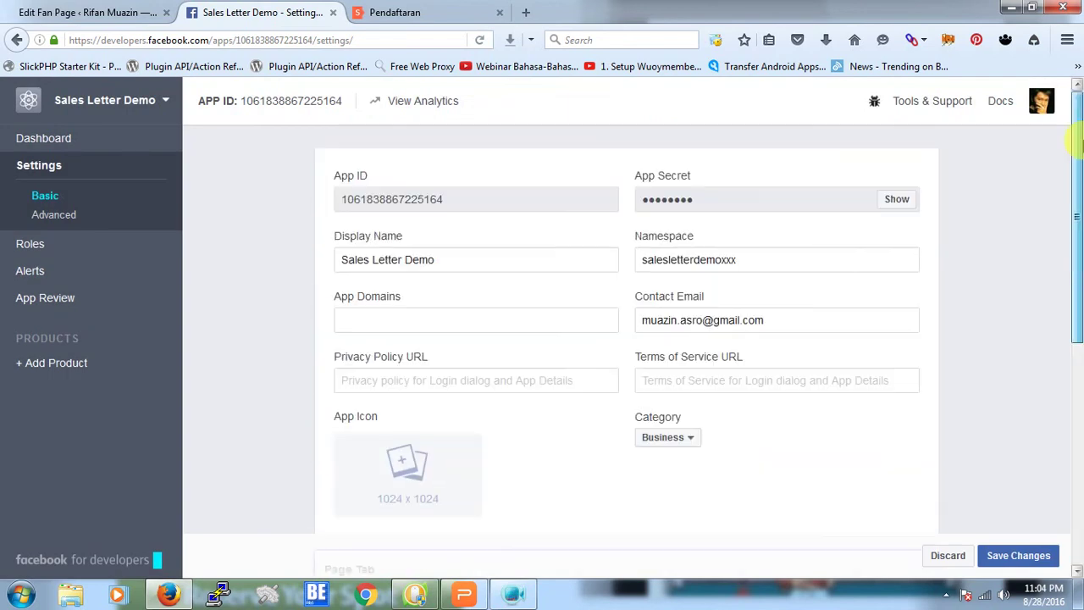
Step: Copy the app domain from the WPSocial Fan Page Builder instructions and add it to the Facebook app's App Domains
click(419, 329)
click(89, 12)
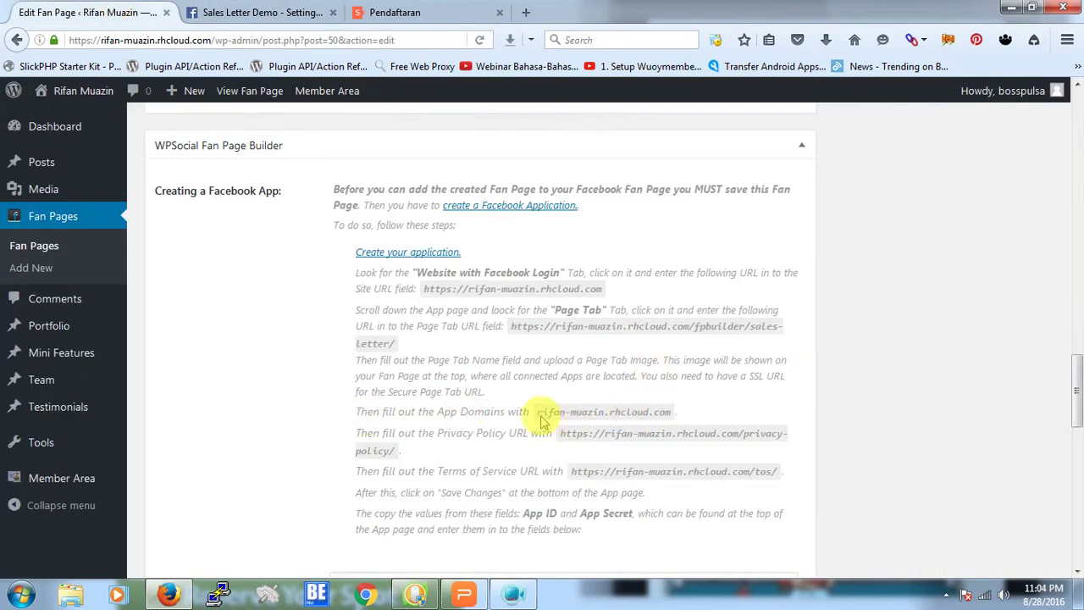
drag(535, 413, 664, 421)
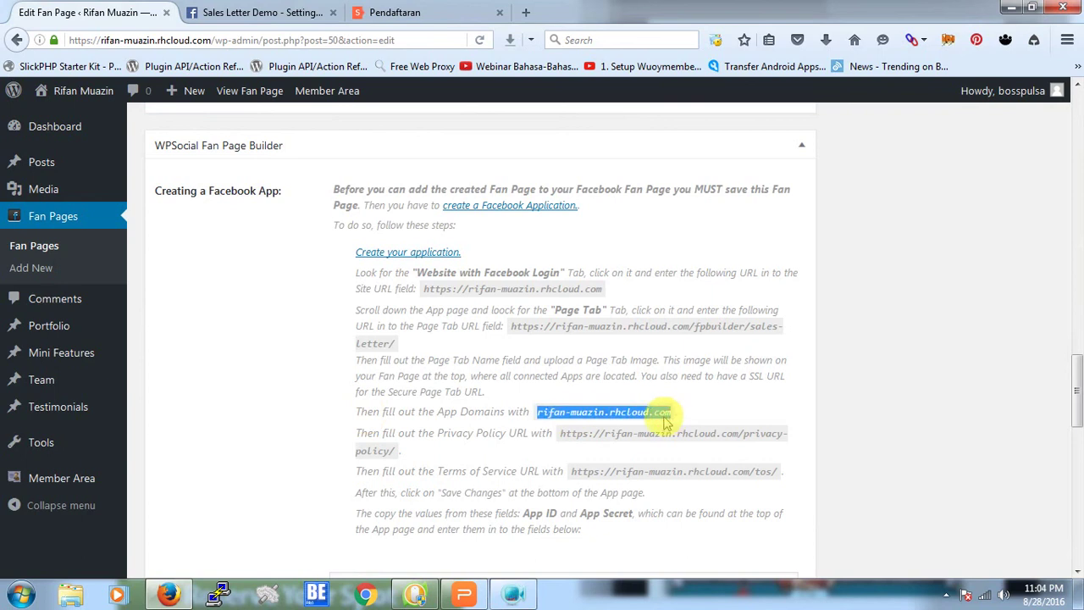
right_click(665, 420)
click(705, 325)
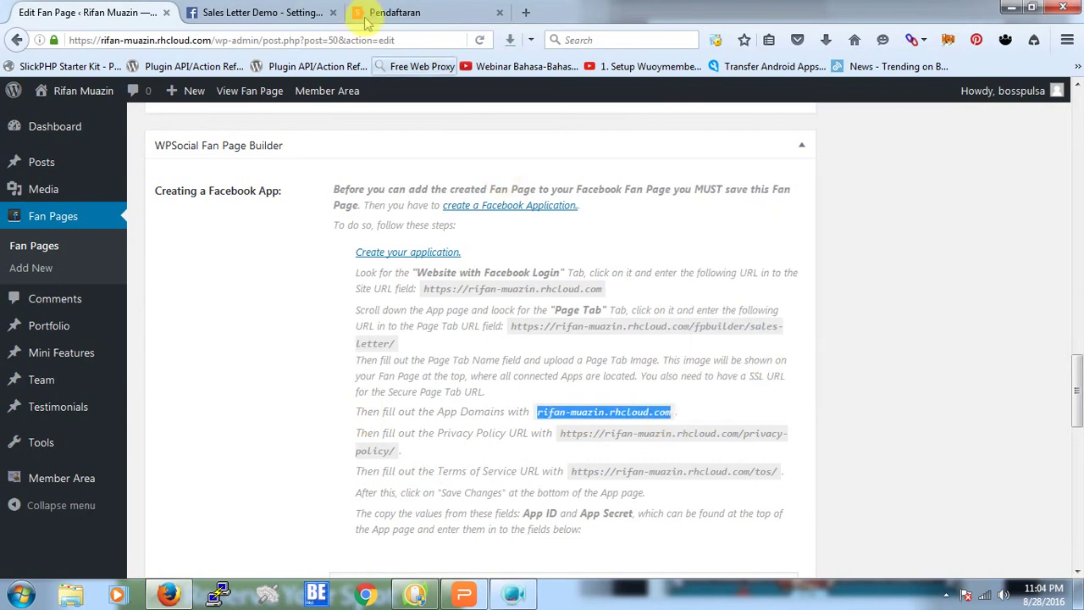
click(275, 10)
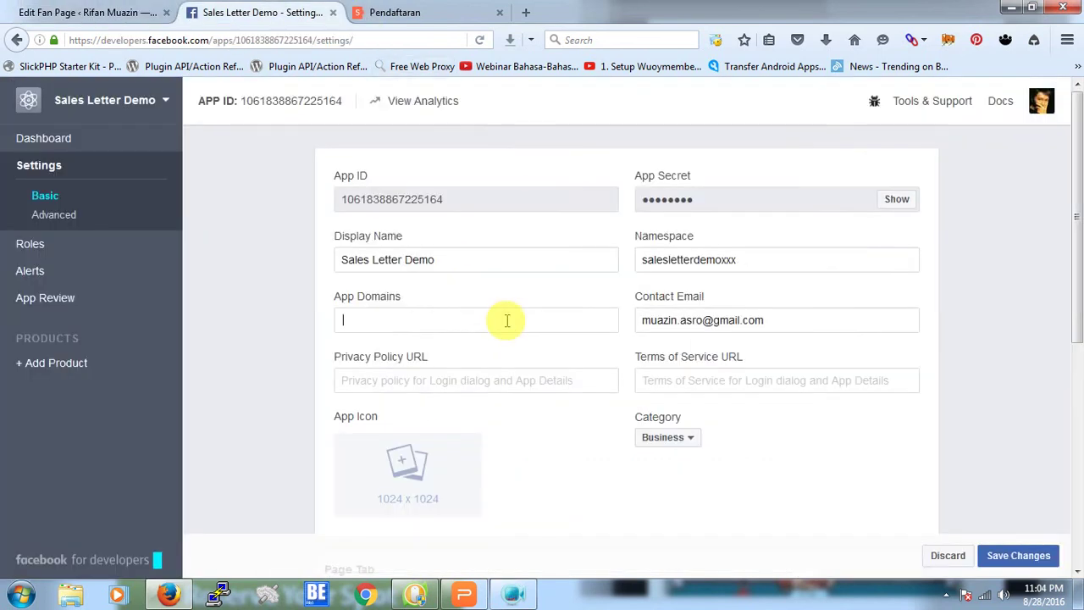
click(506, 320)
key(ctrl+v)
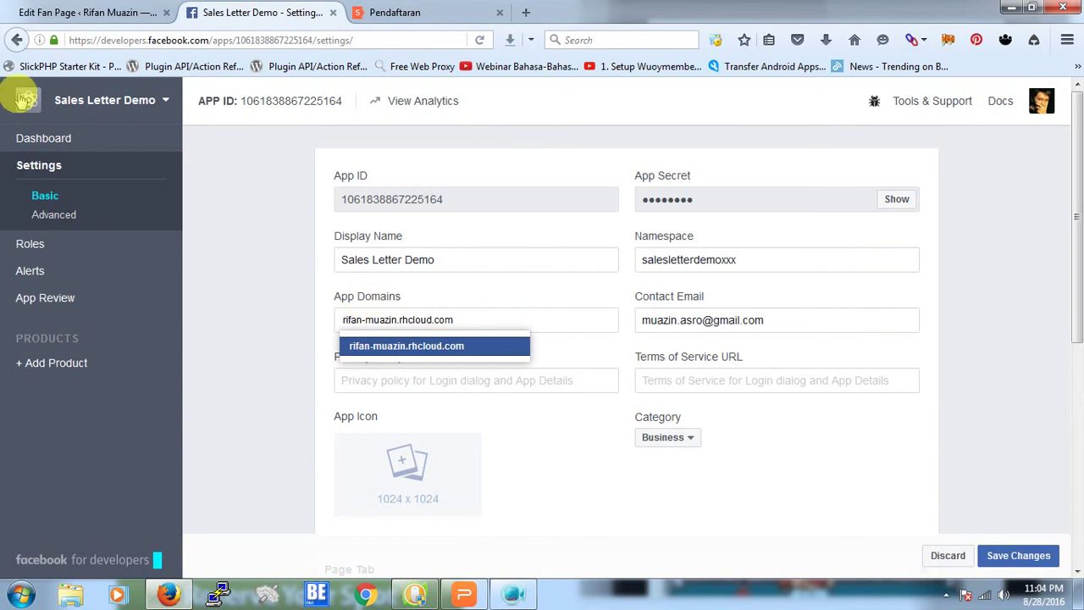
click(425, 347)
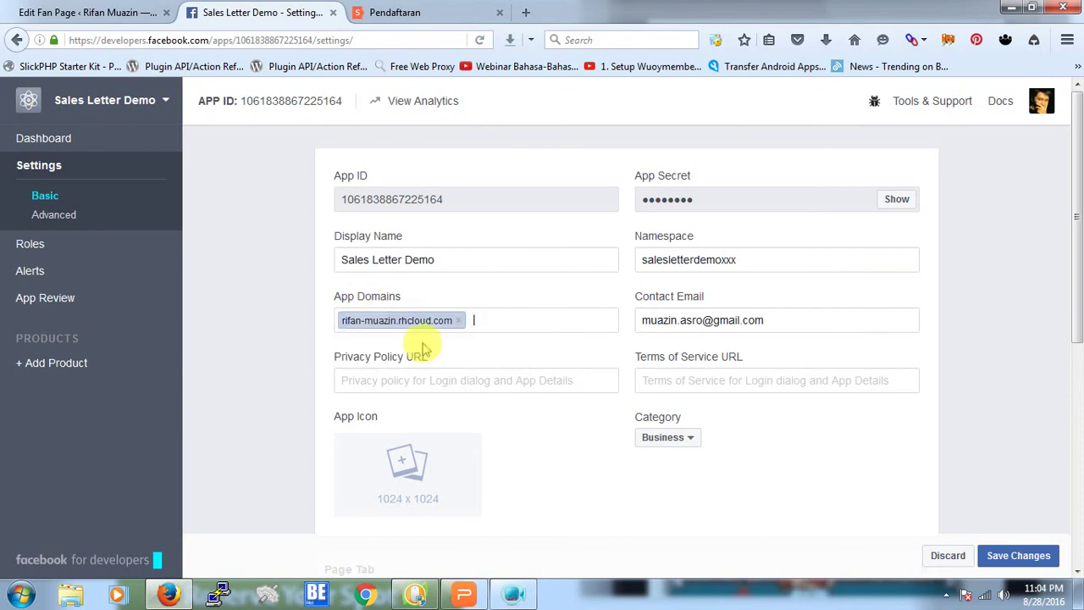
Step: Copy the address ending in /privacy-policy/ from the fan page instructions and enter it as the app's Privacy Policy URL
click(100, 17)
click(229, 8)
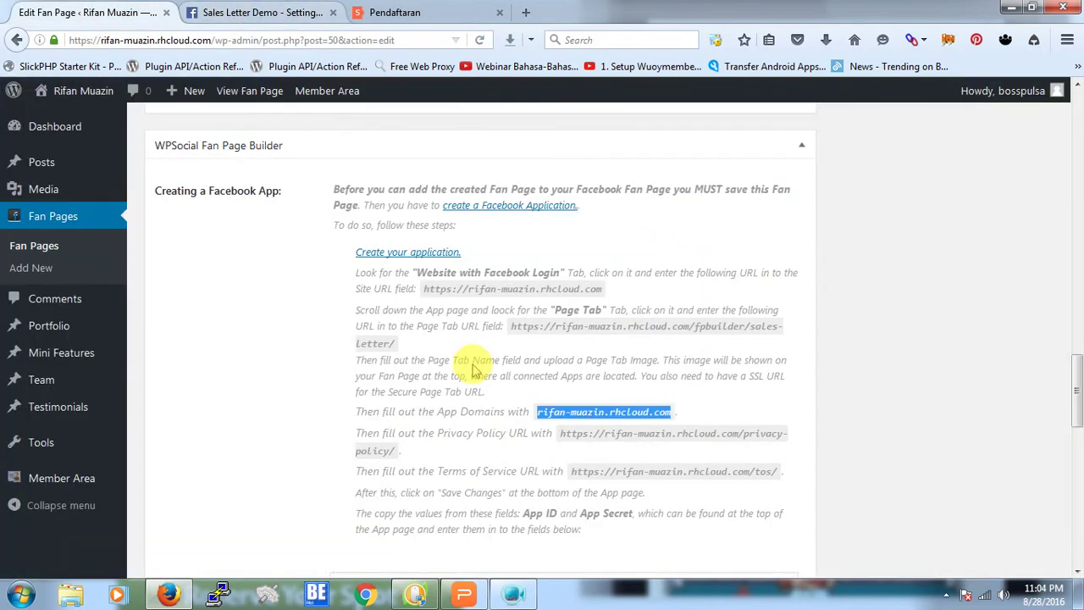
click(412, 381)
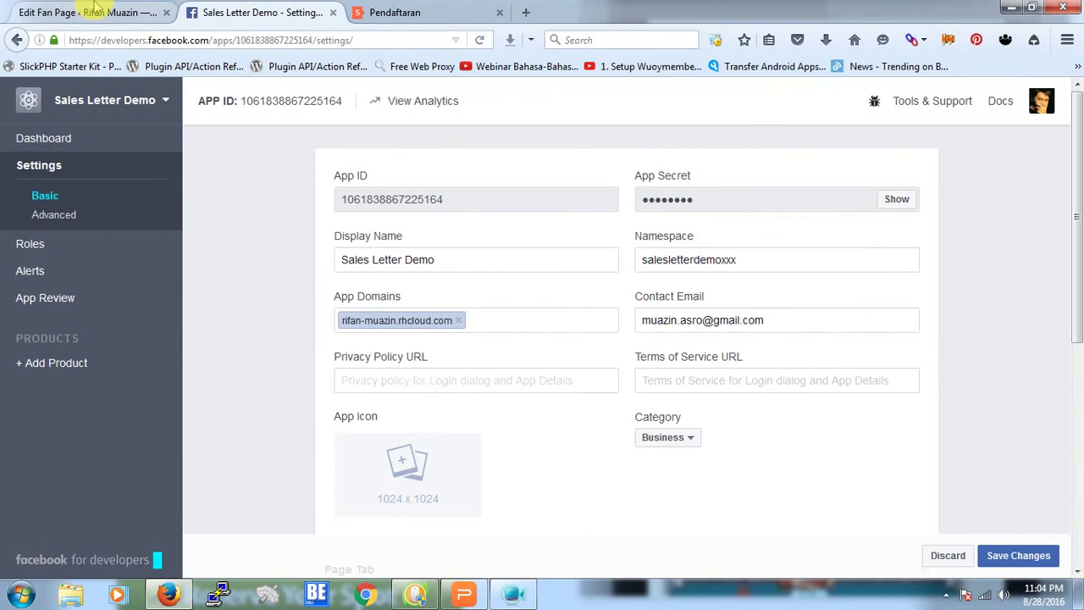
click(34, 12)
drag(561, 434, 387, 447)
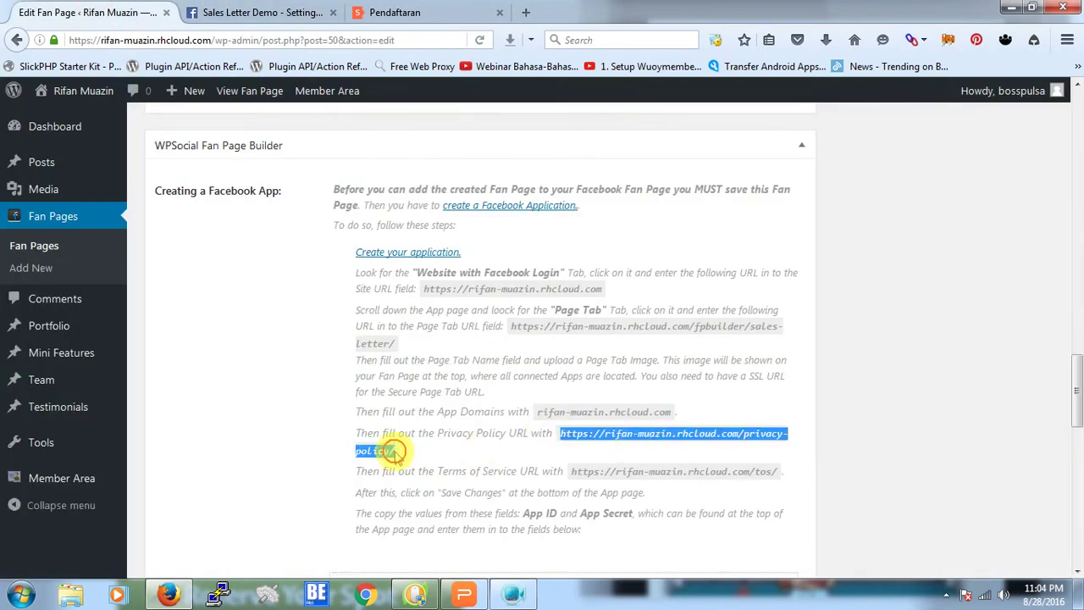
right_click(639, 432)
click(699, 343)
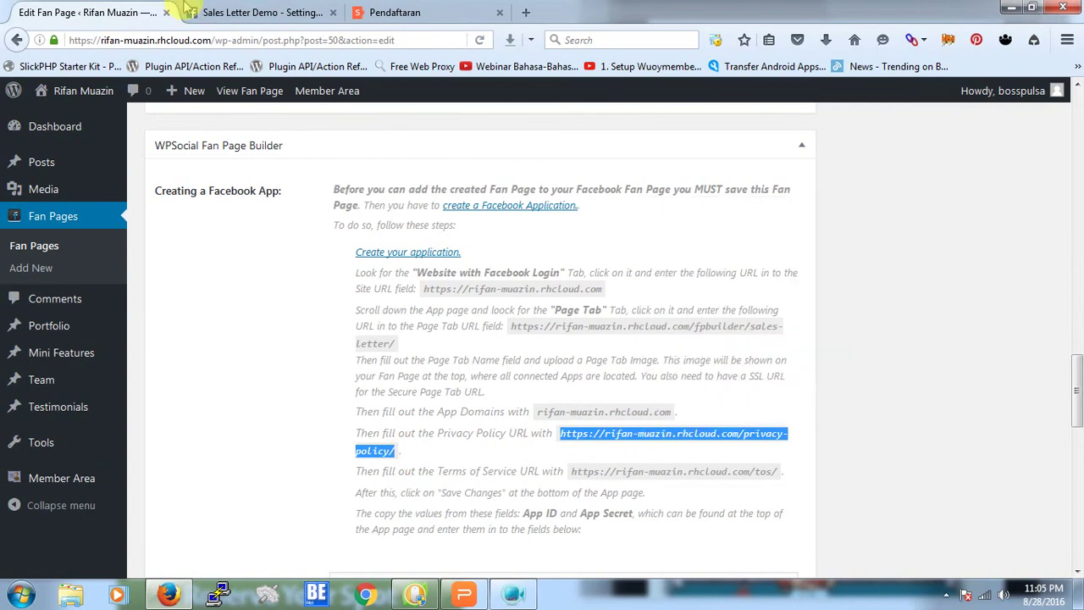
click(243, 18)
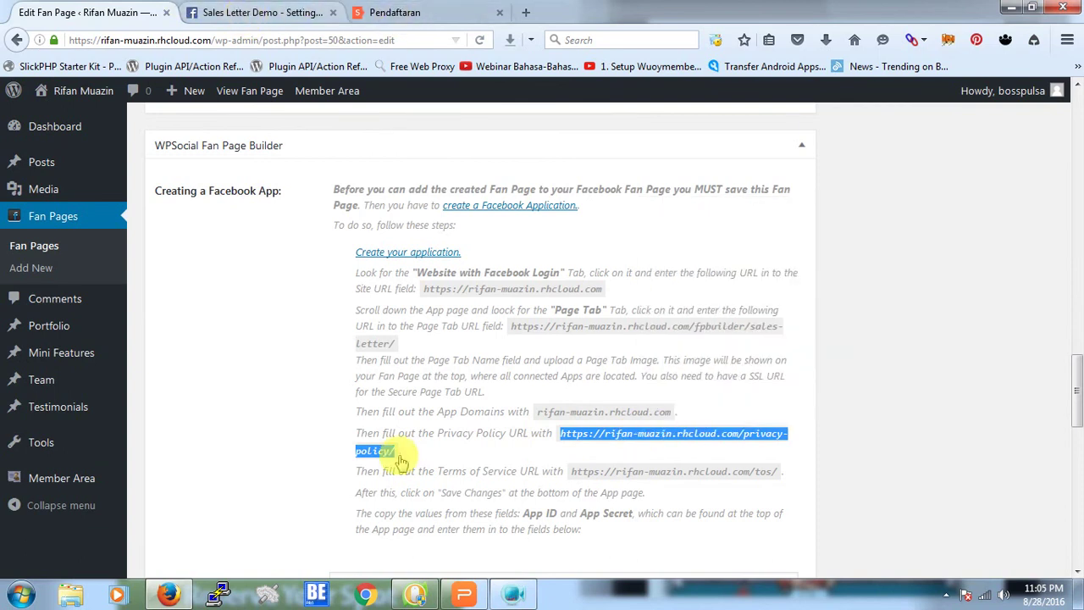
click(530, 377)
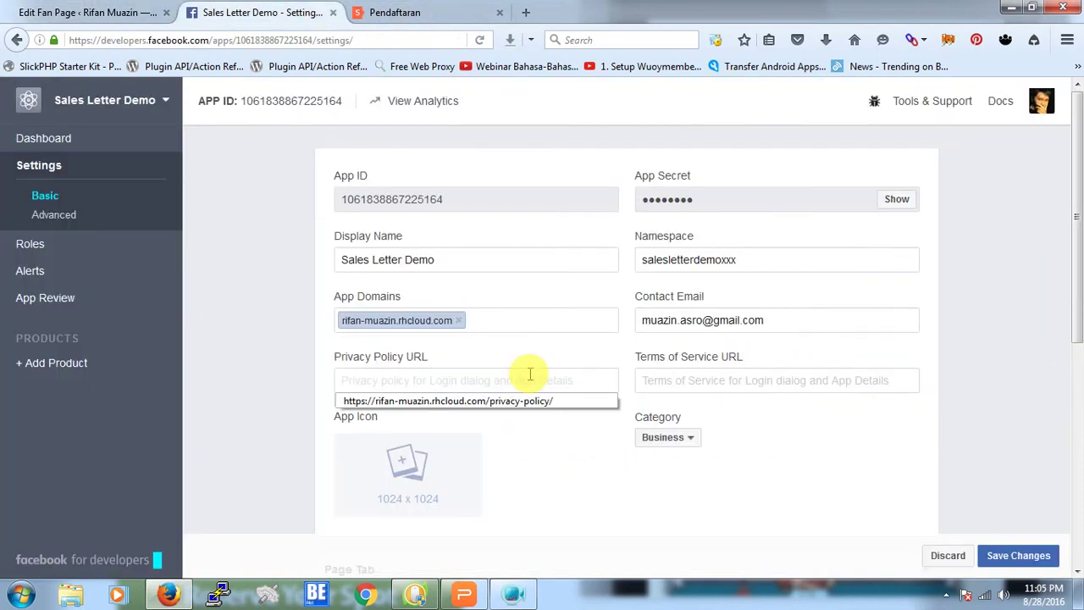
key(ctrl+v)
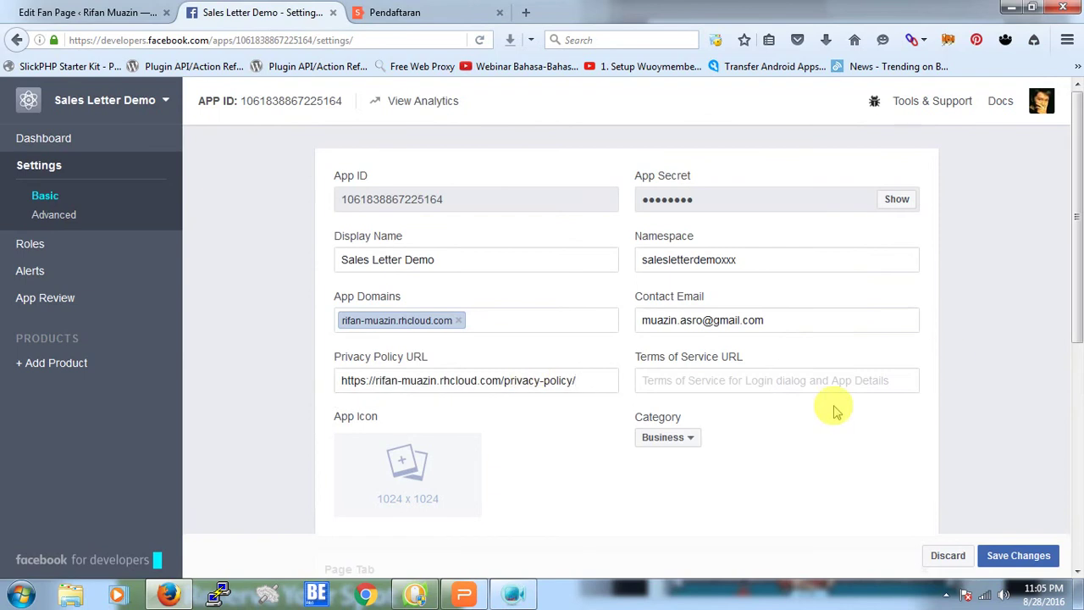
Step: Copy the address ending in /tos/ from the fan page instructions and enter it as the app's Terms of Service URL
click(89, 12)
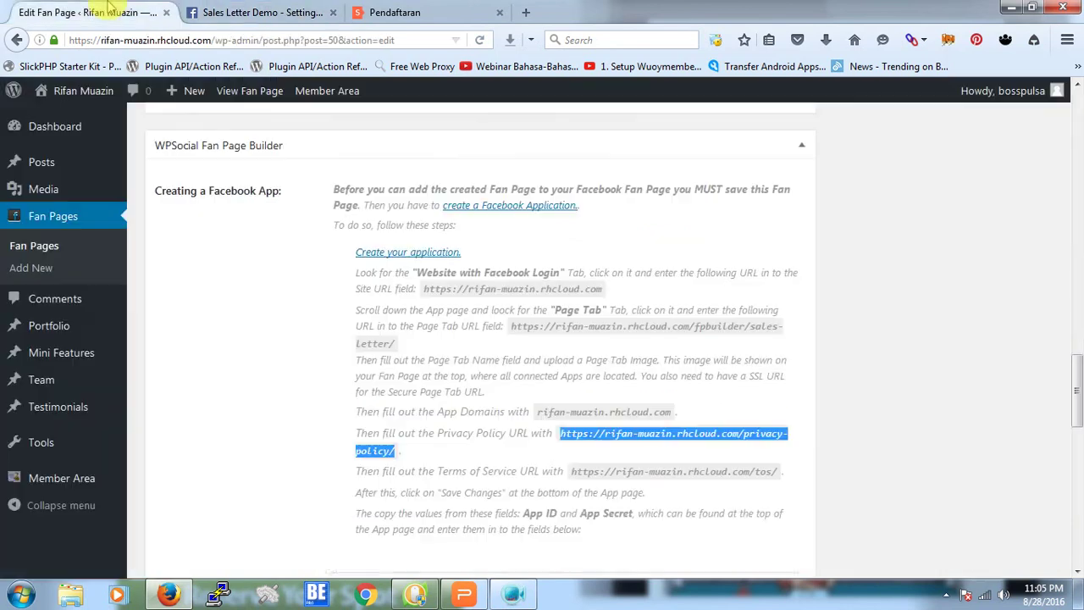
click(653, 471)
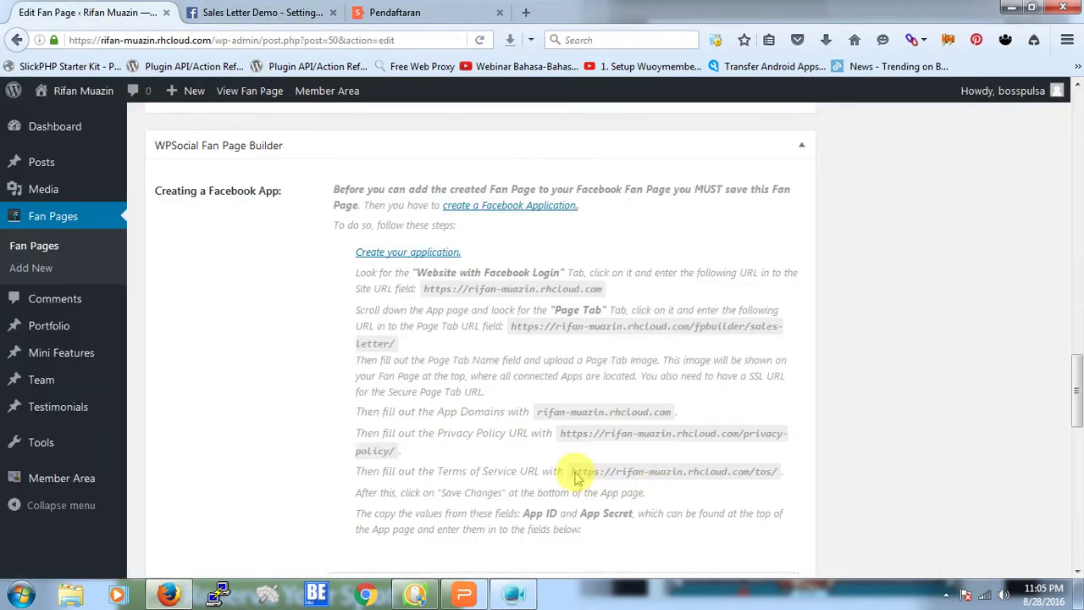
drag(571, 471, 775, 474)
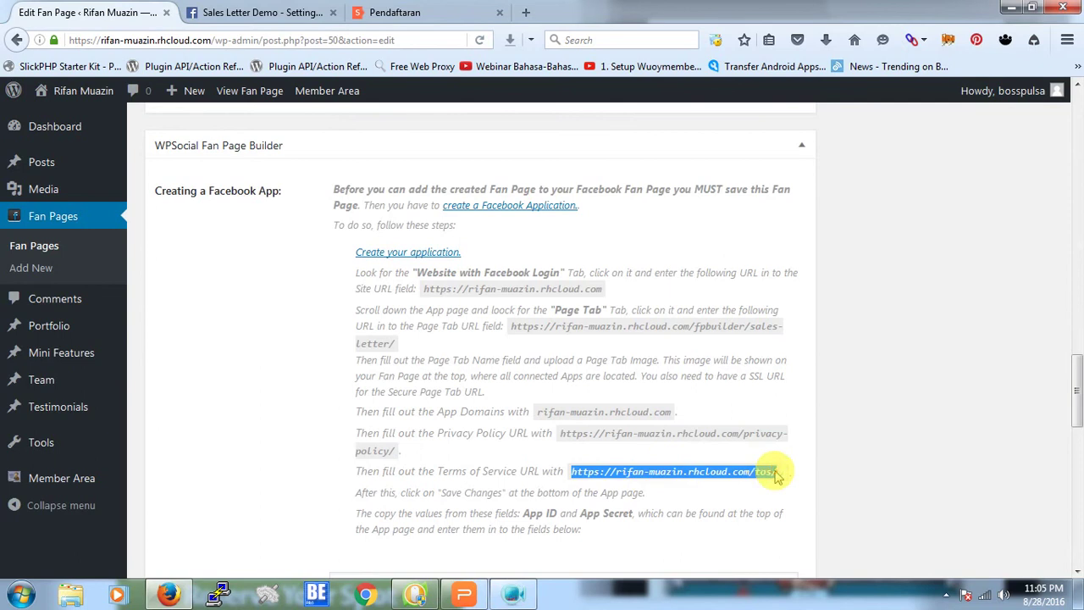
right_click(775, 474)
click(779, 383)
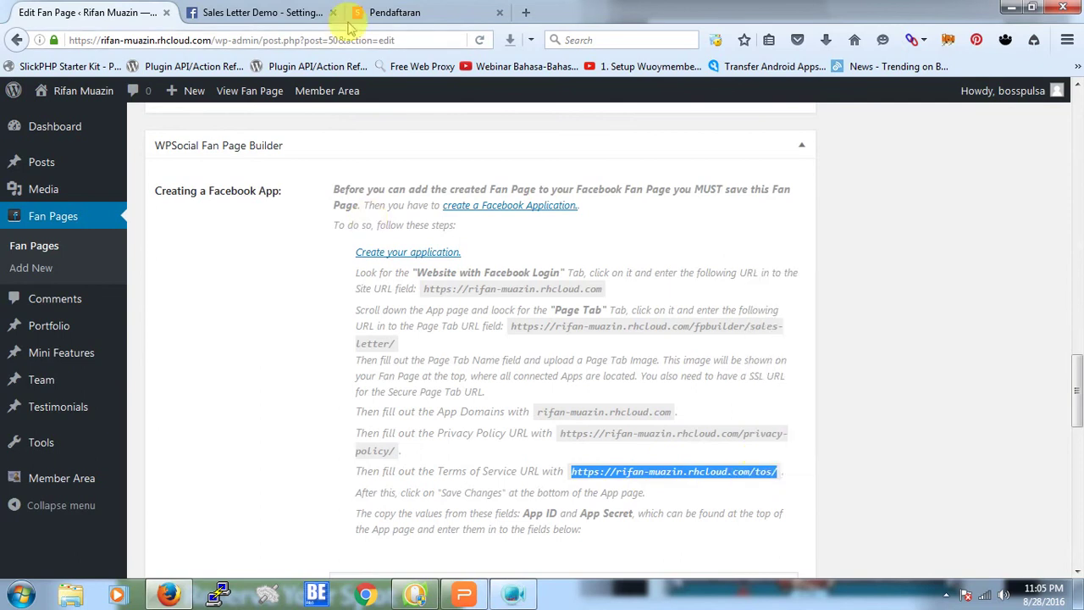
click(296, 12)
click(768, 384)
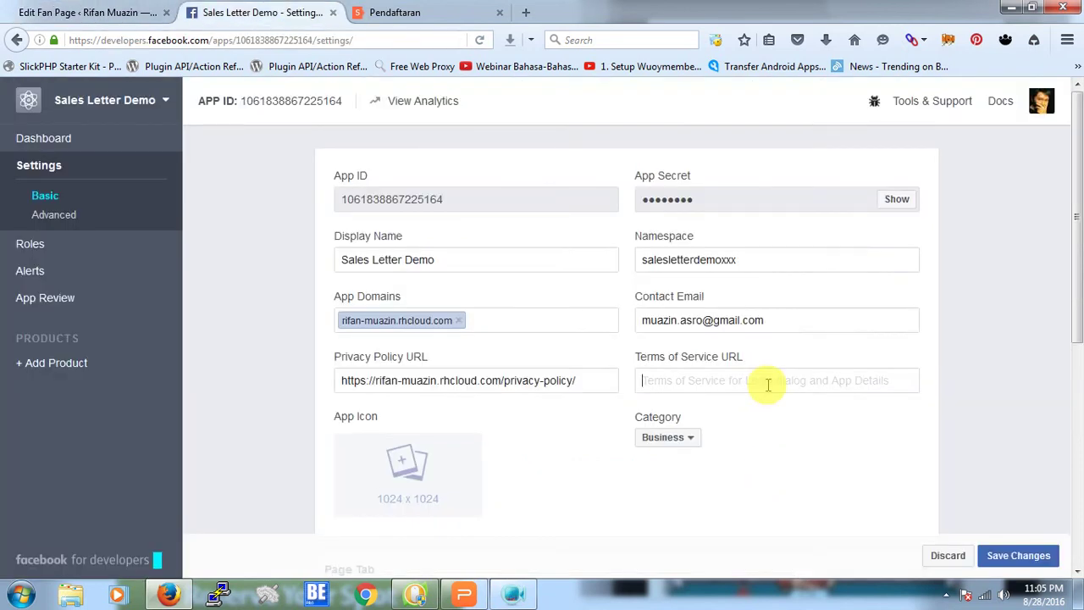
key(ctrl+v)
click(1020, 367)
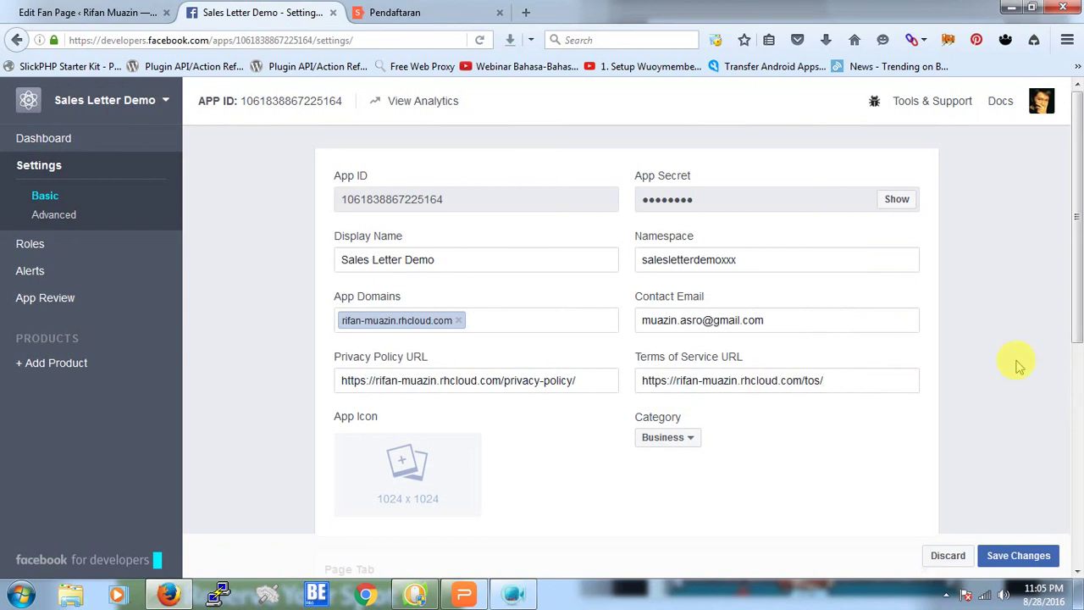
click(405, 472)
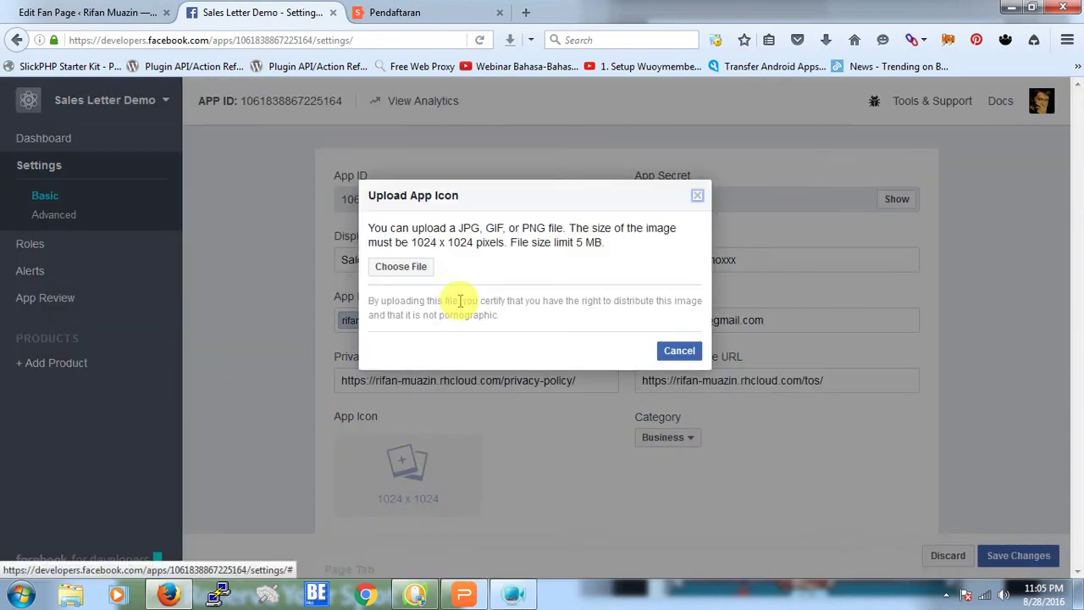
click(426, 271)
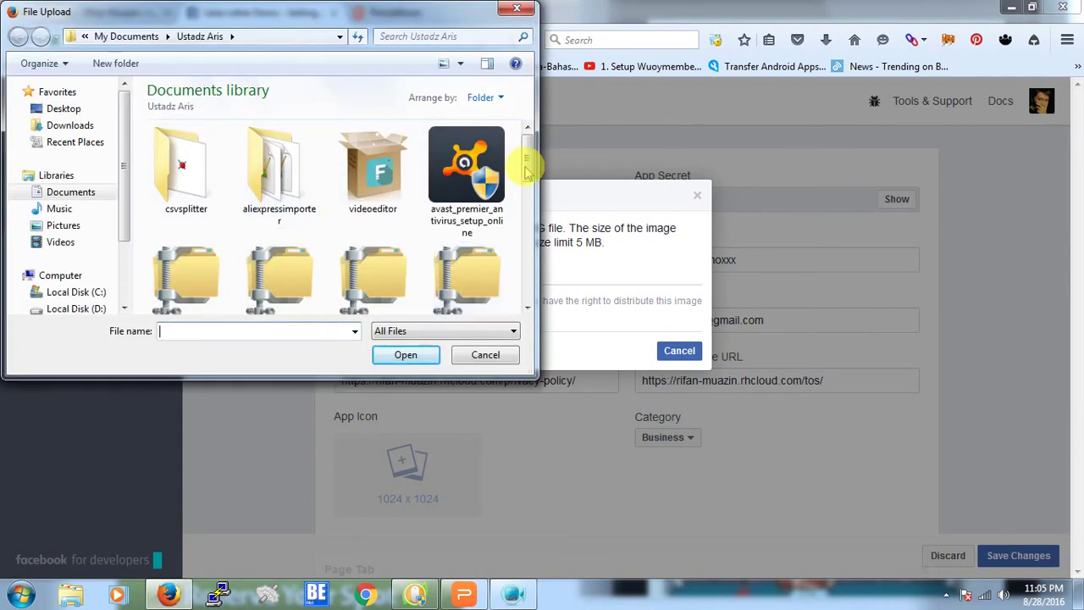
scroll(527, 212, down, 3)
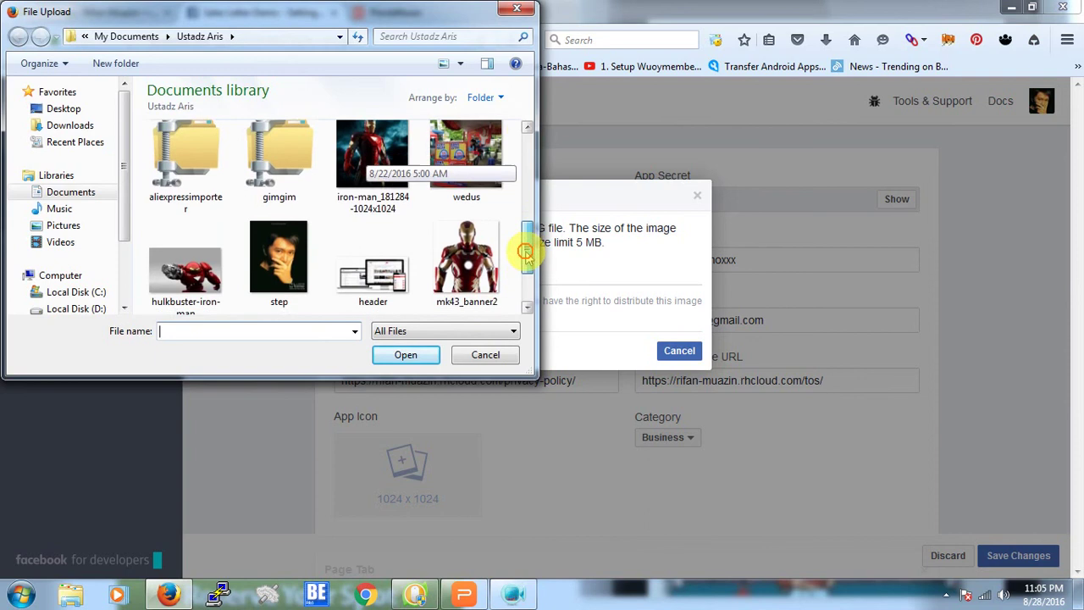
click(372, 161)
click(394, 354)
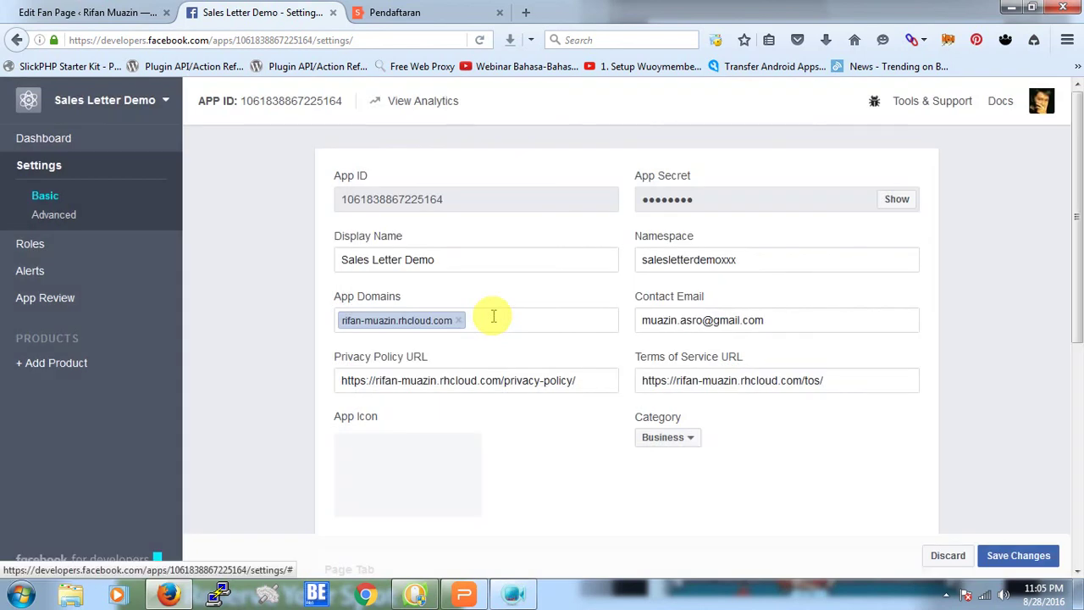
Step: Copy the address ending in /fpbuilder/sales-letter/ from the fan page instructions and enter it as the app's Secure Page Tab URL
drag(1075, 317, 1075, 474)
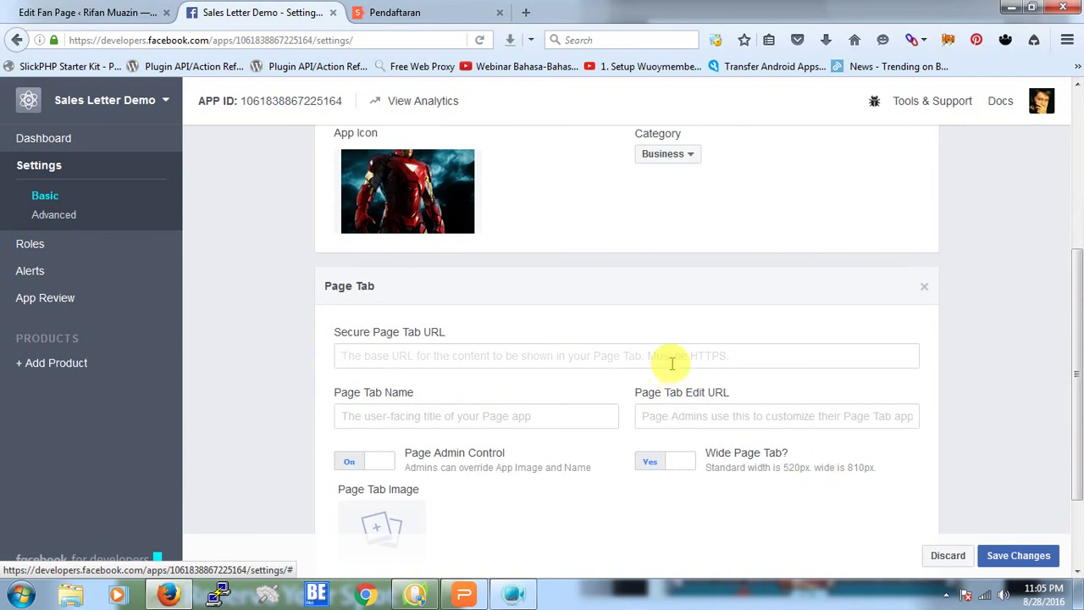
click(115, 15)
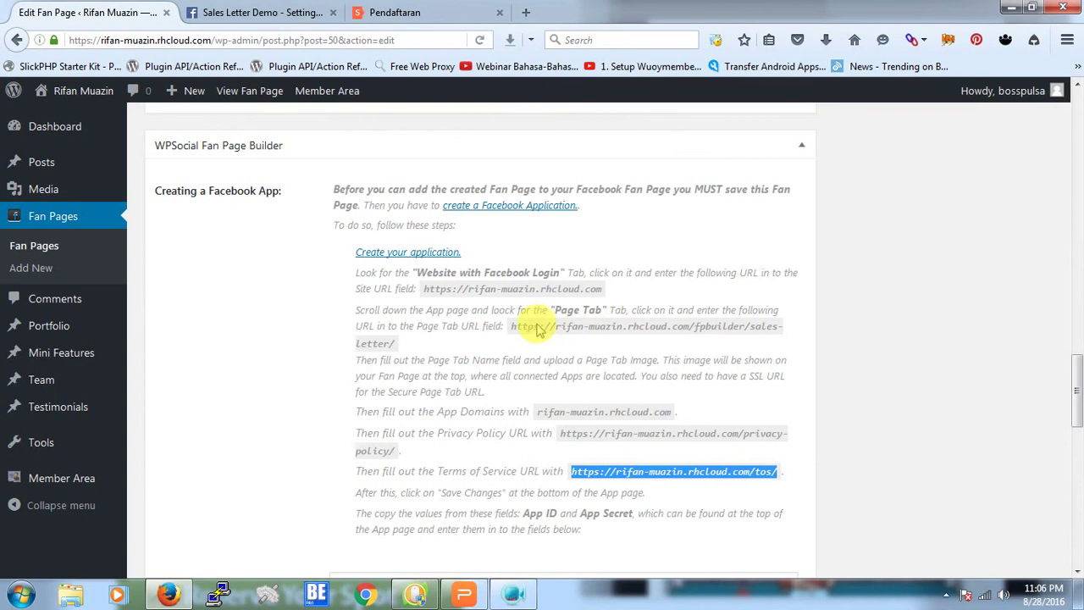
click(570, 334)
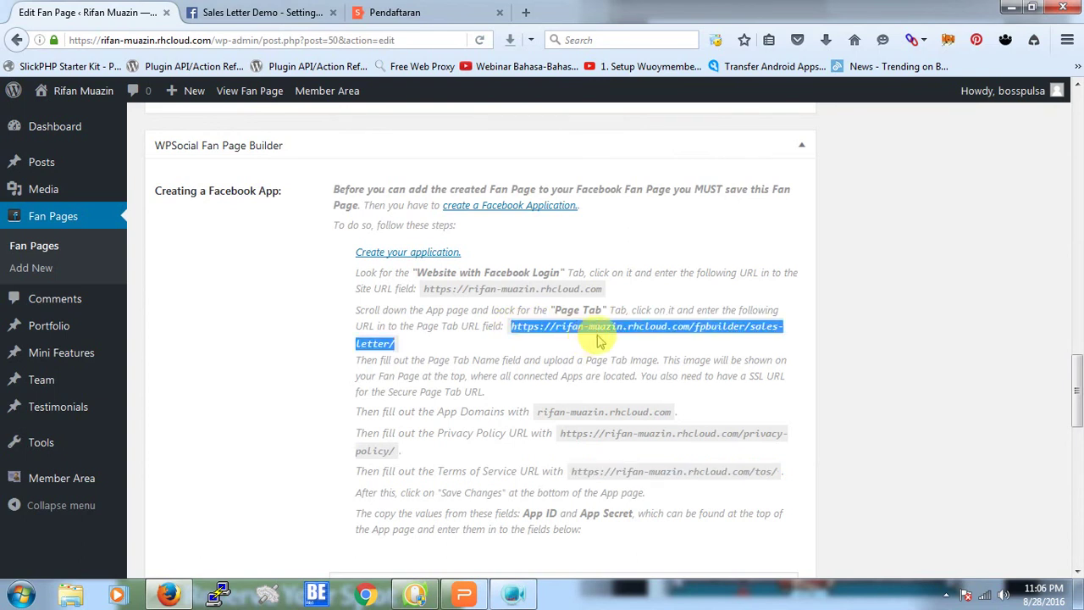
right_click(631, 336)
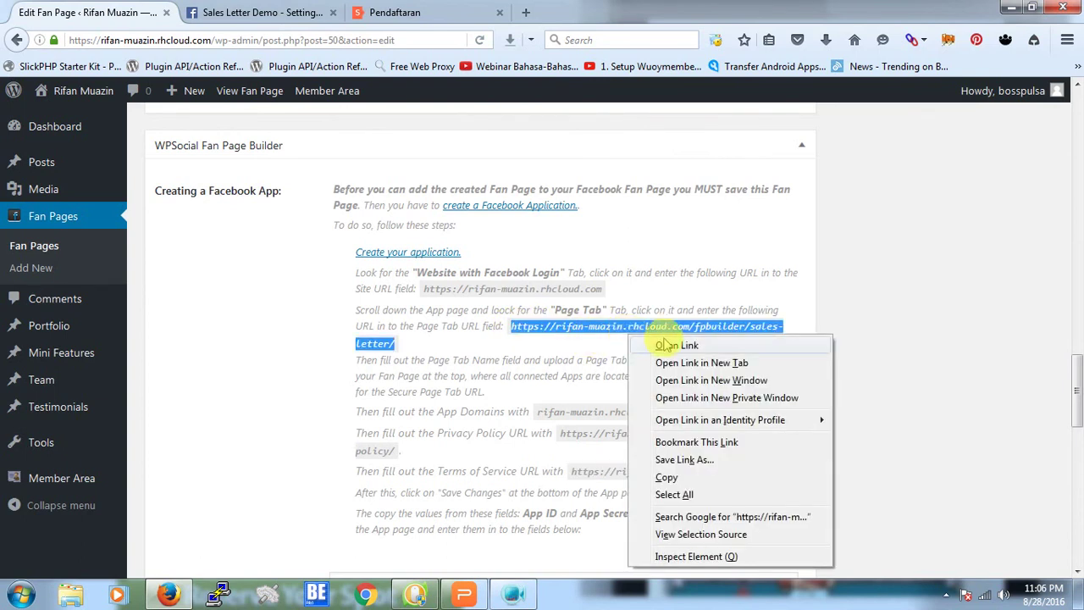
click(677, 476)
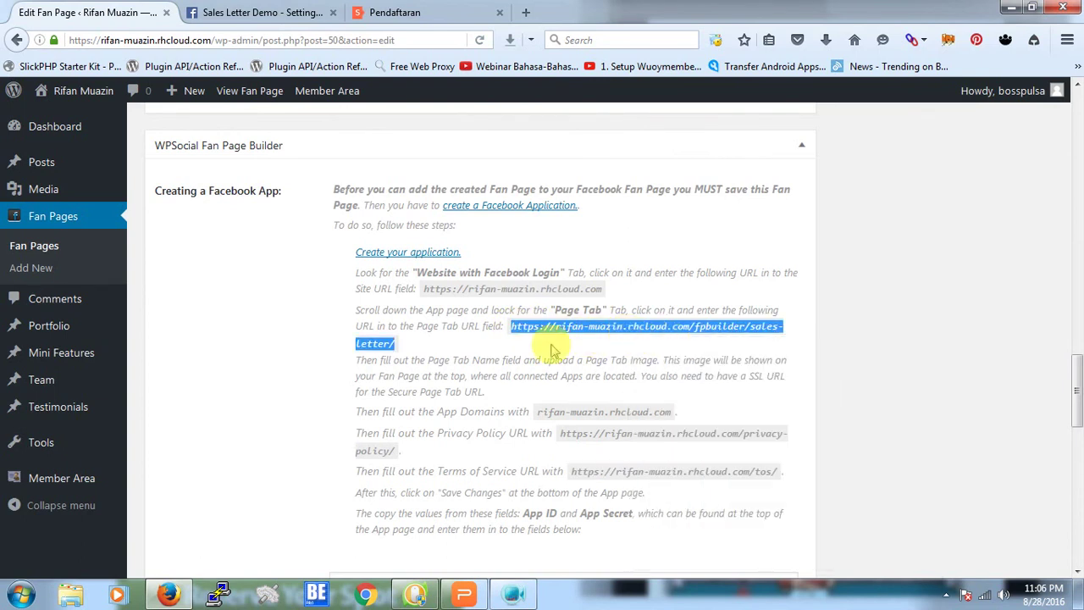
click(289, 19)
click(513, 359)
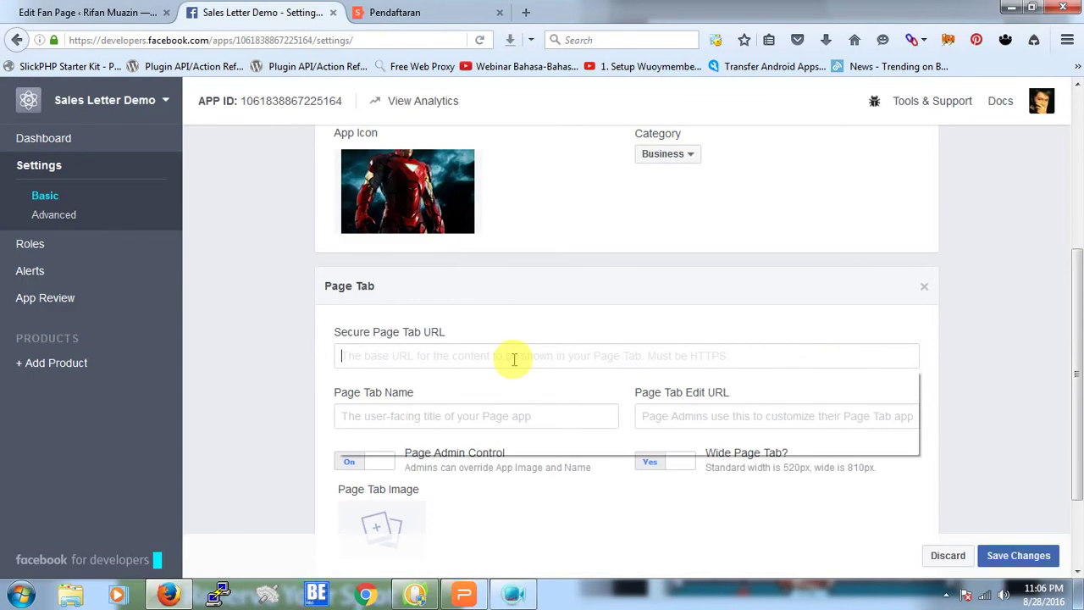
key(ctrl+v)
Step: Set the Page Tab Name to Sales Letter Demo
click(466, 418)
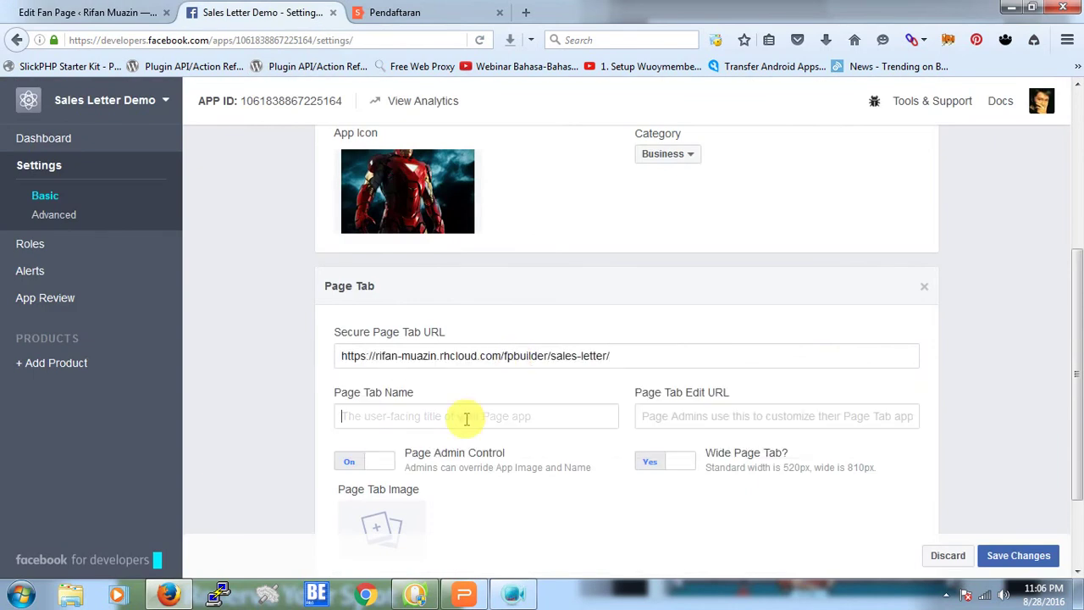
text(Sales L)
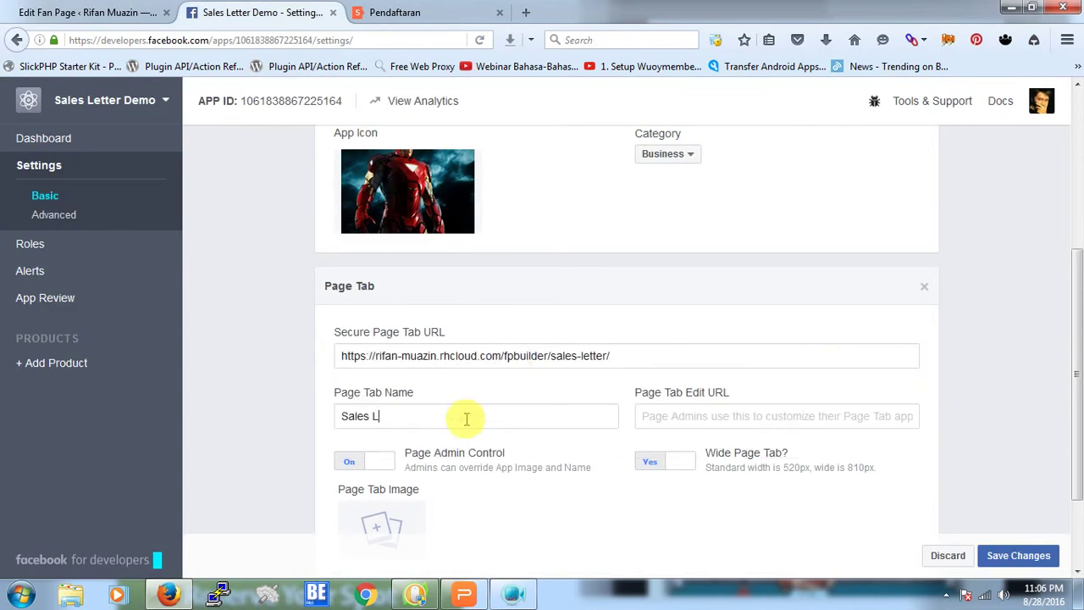
text(etter Demo)
Step: Copy the fan page's edit address ending in post.php?post=50&action=edit into the app's Page Tab Edit URL and save the app settings
click(78, 10)
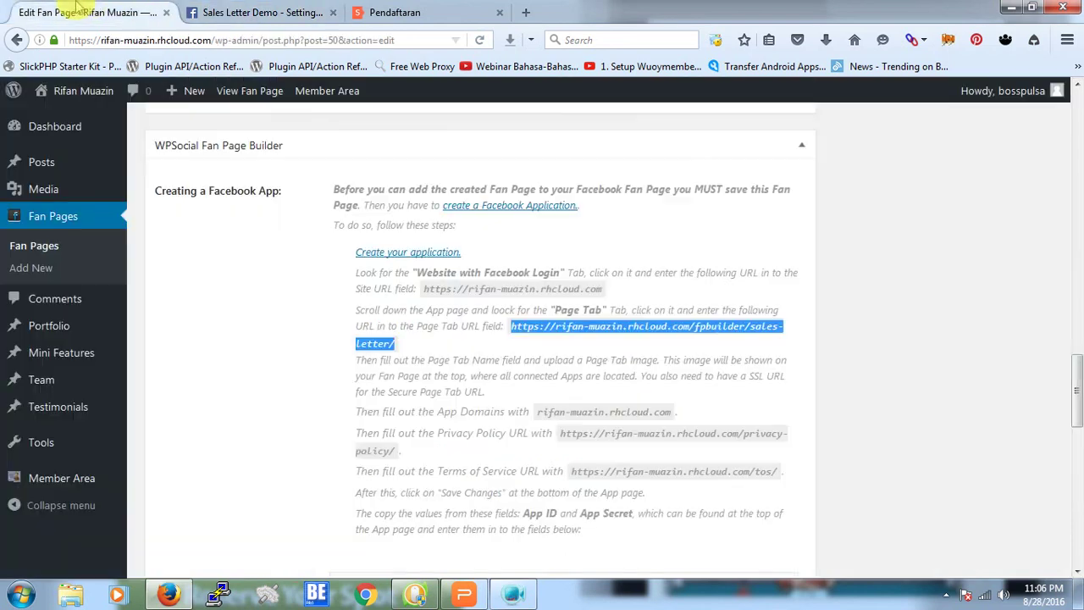
drag(1077, 385, 1078, 508)
scroll(1080, 174, down, 6)
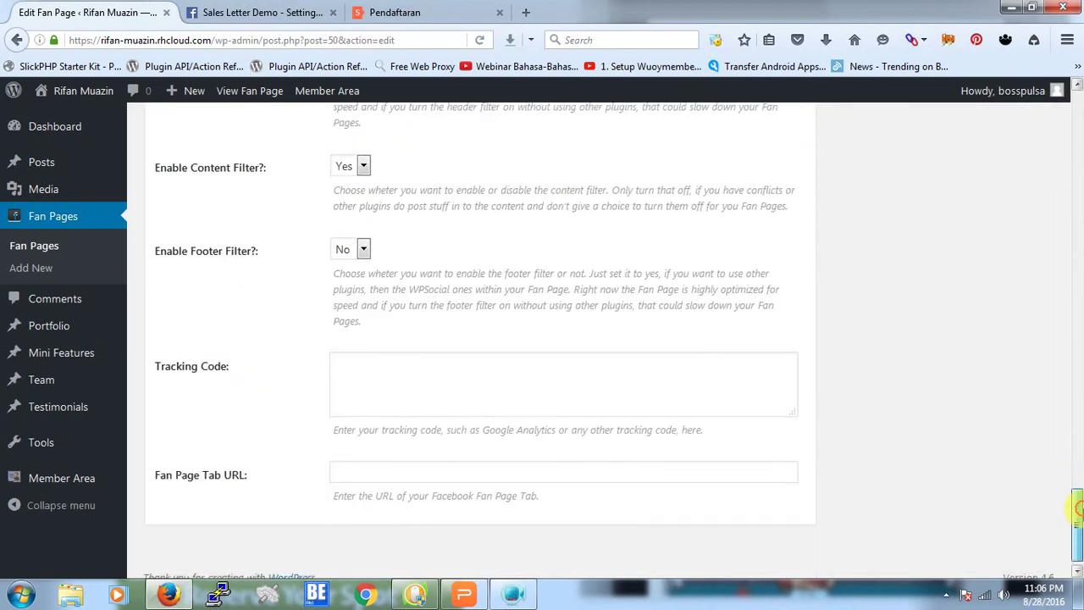
click(269, 15)
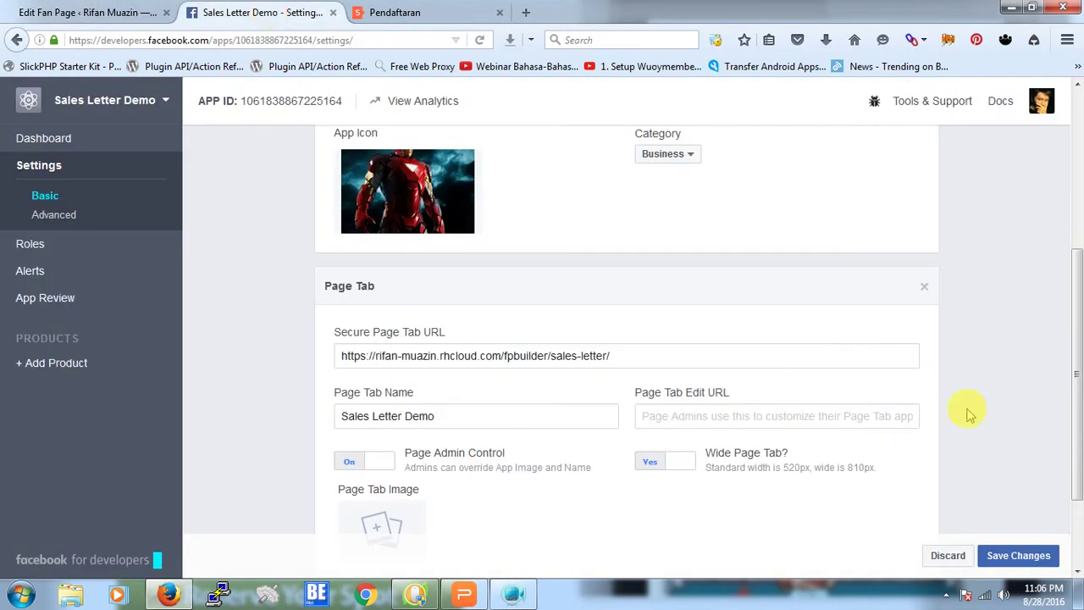
scroll(973, 411, down, 2)
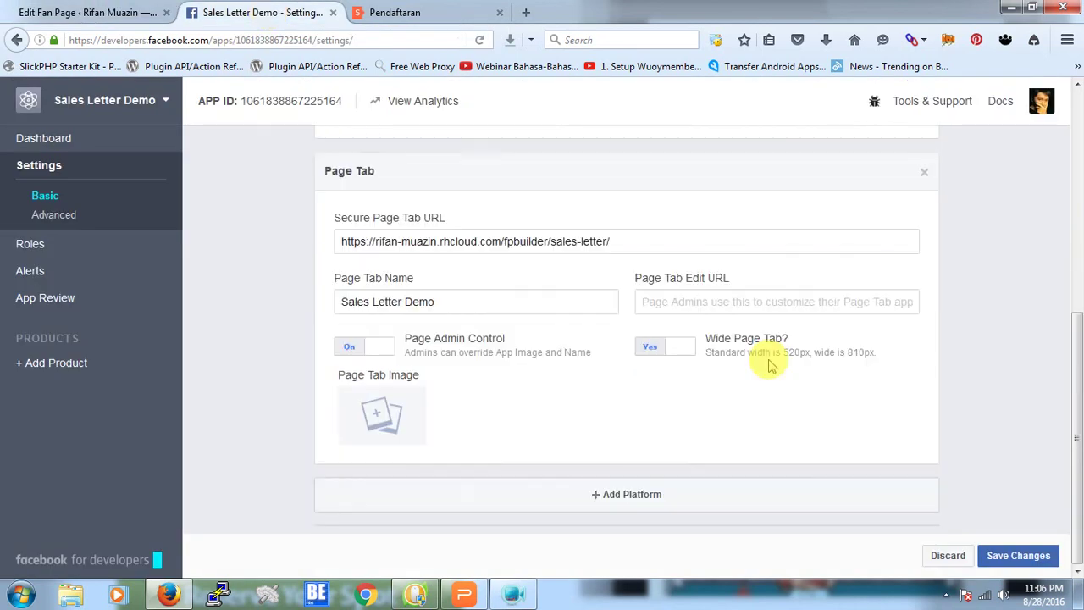
click(66, 15)
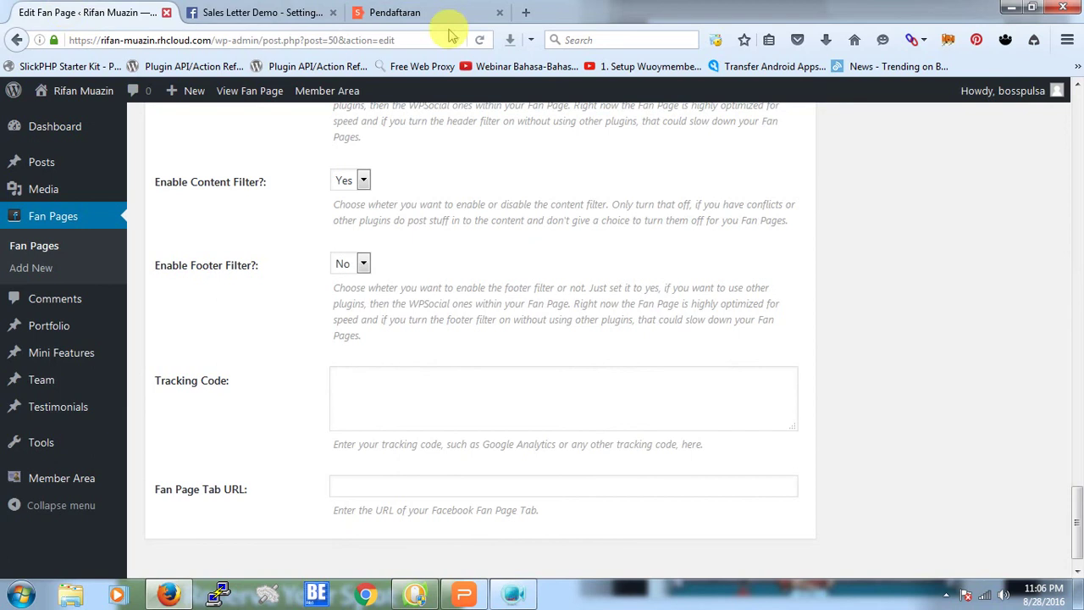
click(377, 38)
right_click(377, 40)
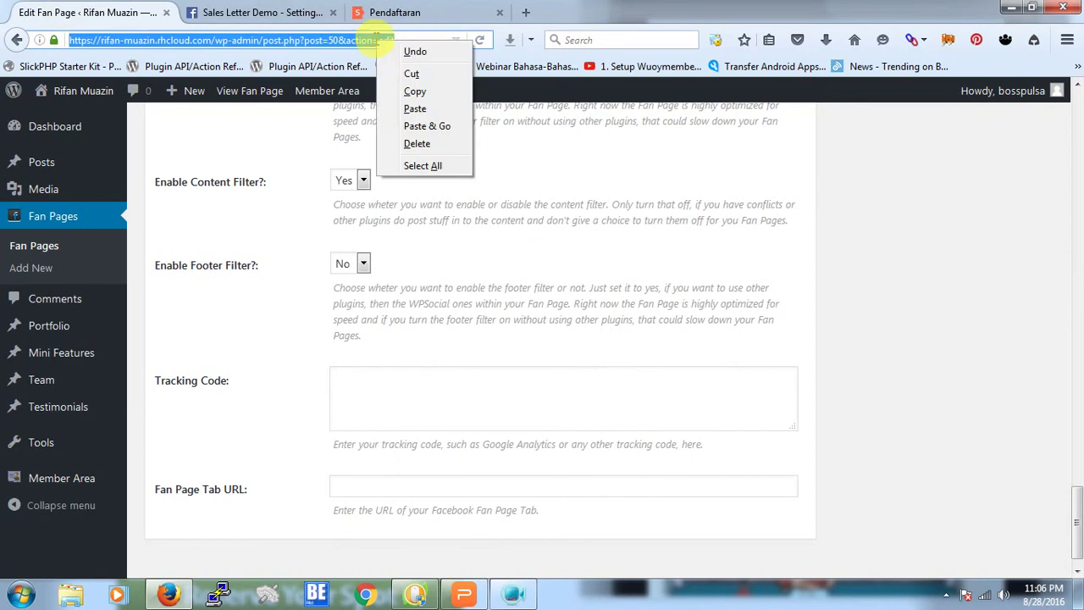
click(414, 91)
click(264, 14)
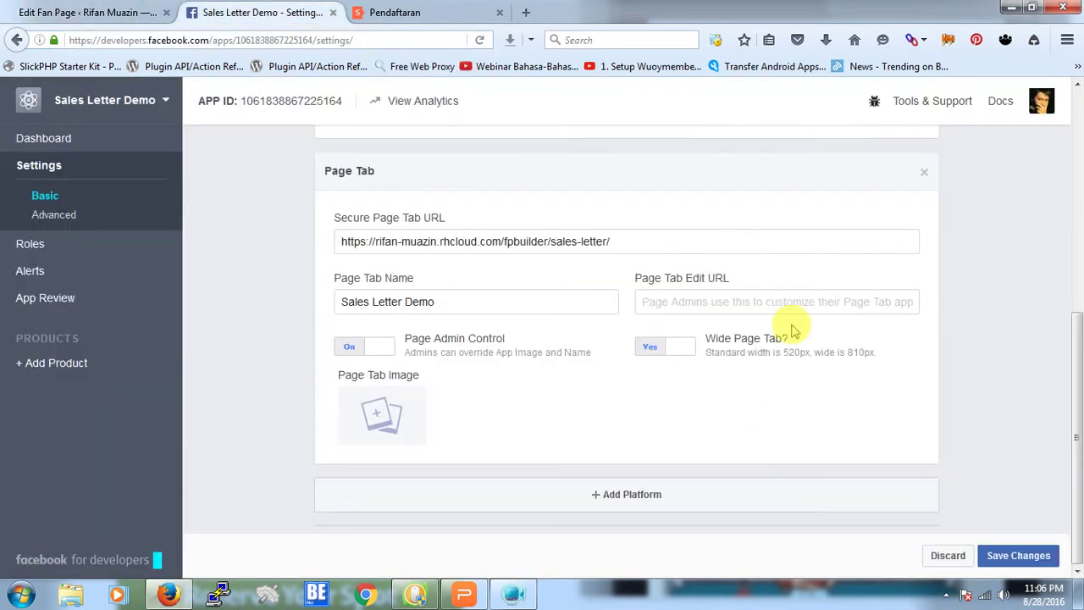
click(799, 309)
key(ctrl+v)
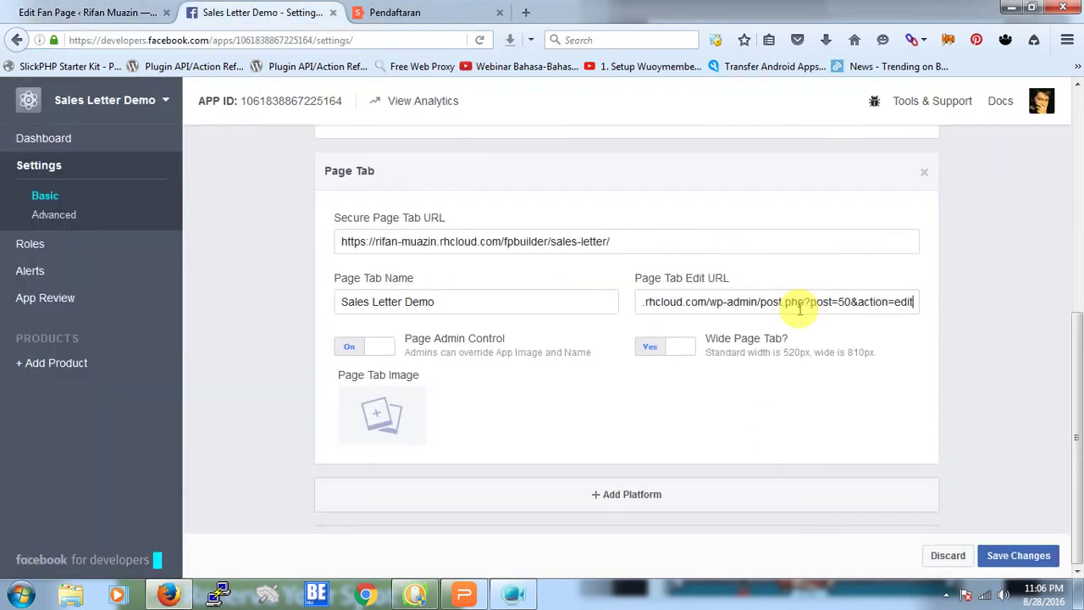
drag(1074, 358, 1077, 214)
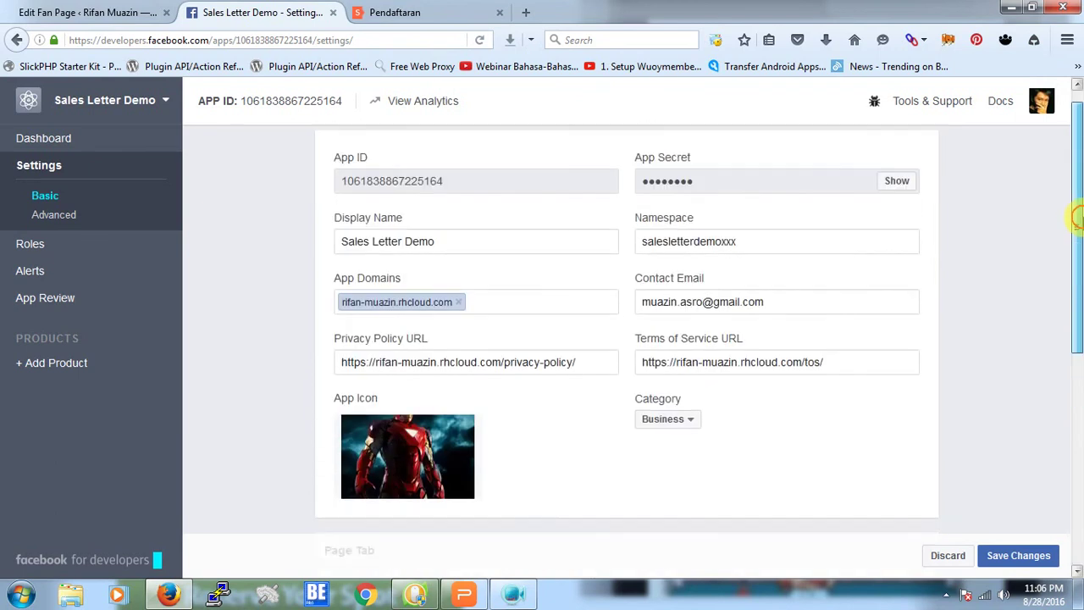
click(1012, 557)
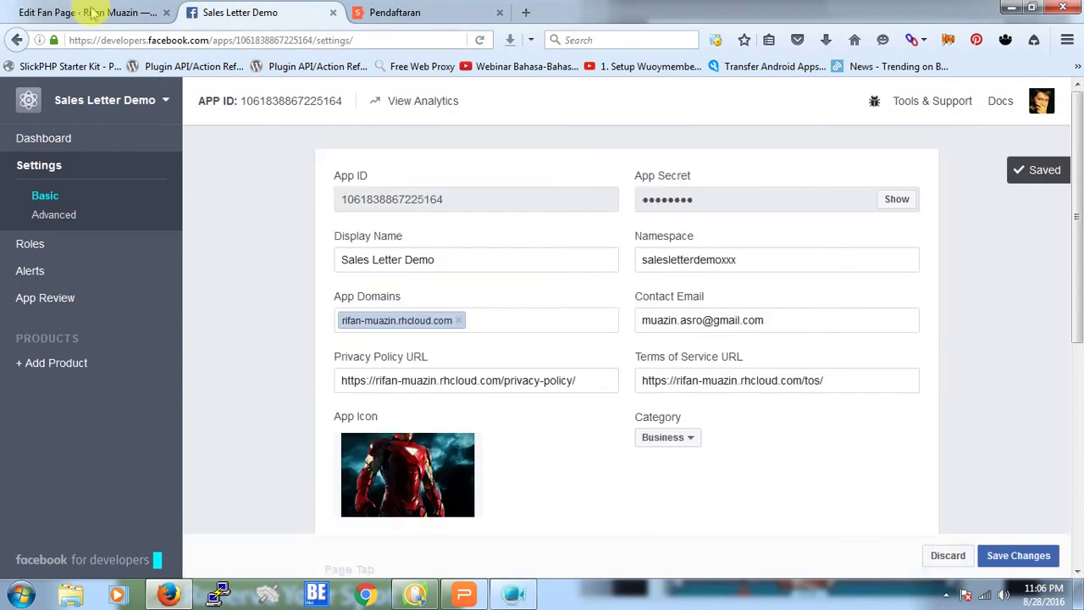
Step: Copy the App ID from the Facebook app settings into the fan page's Facebook App ID field
click(93, 11)
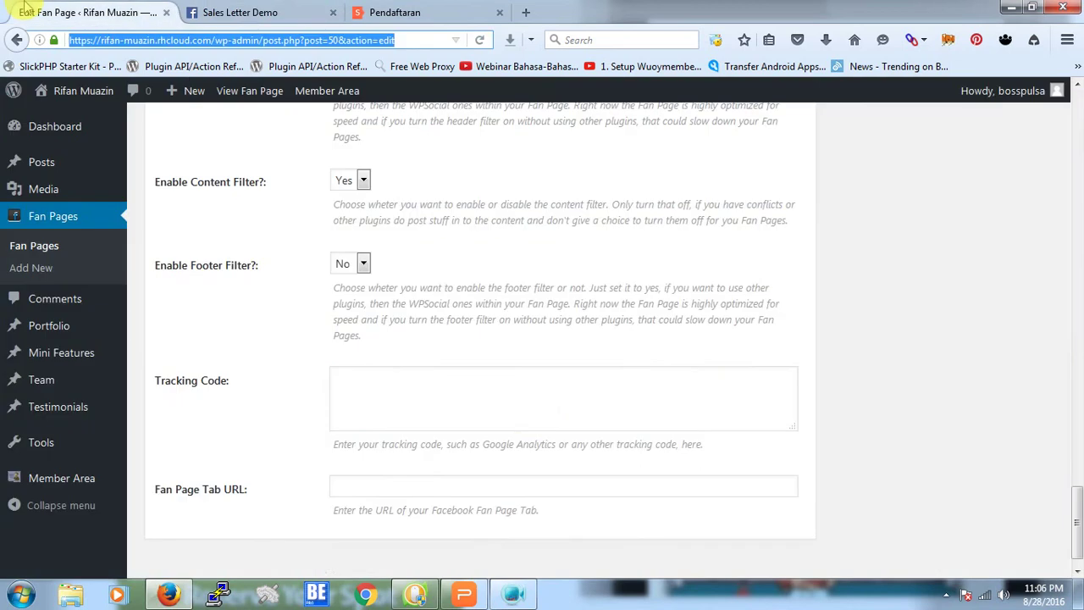
scroll(540, 410, down, 1)
scroll(1075, 318, up, 15)
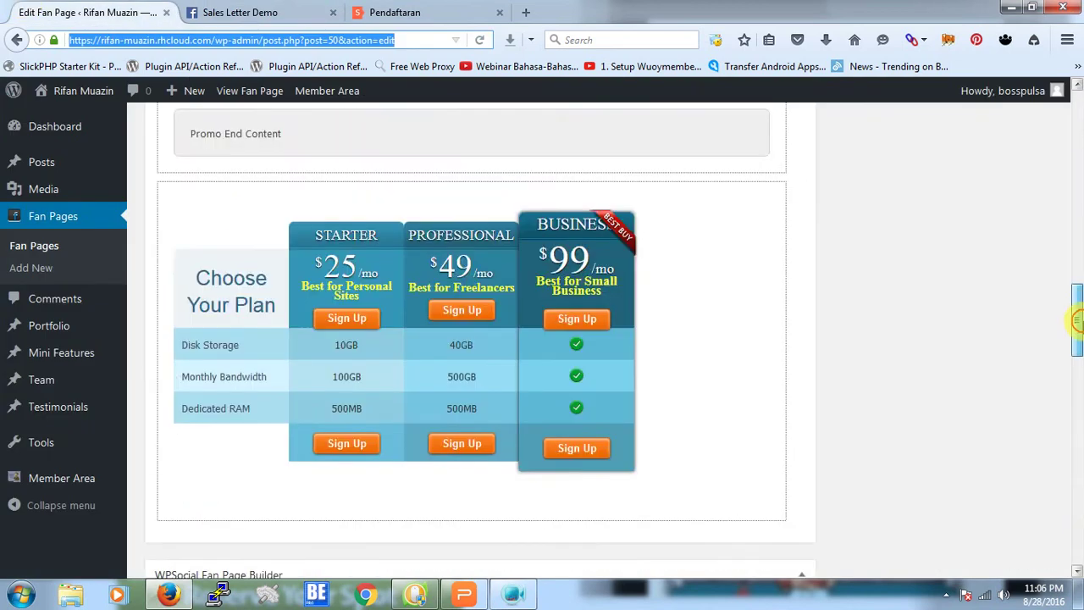
drag(1075, 318, 1077, 421)
click(501, 364)
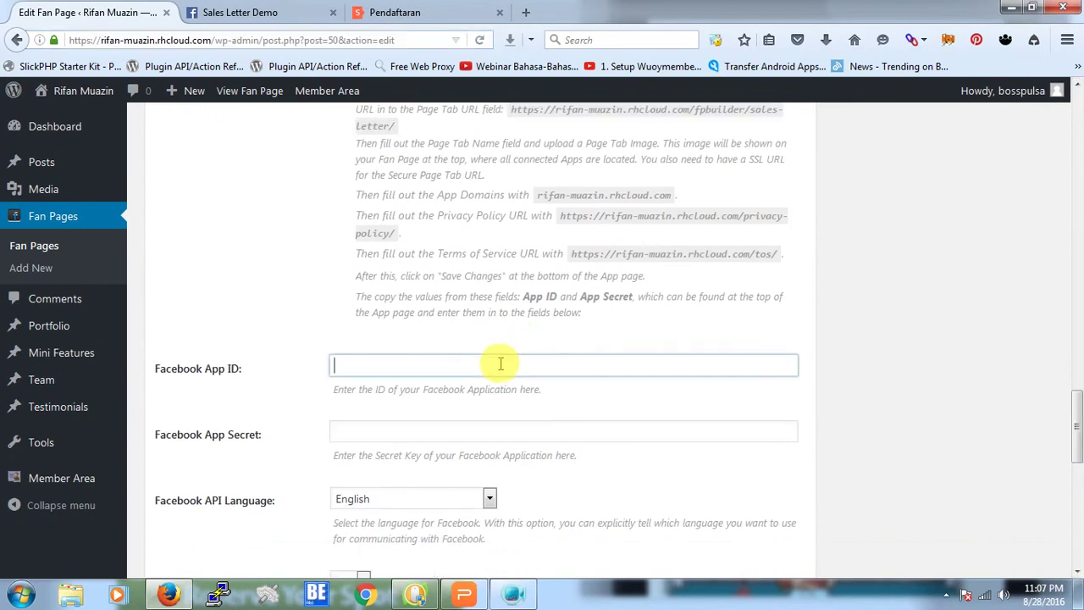
click(241, 12)
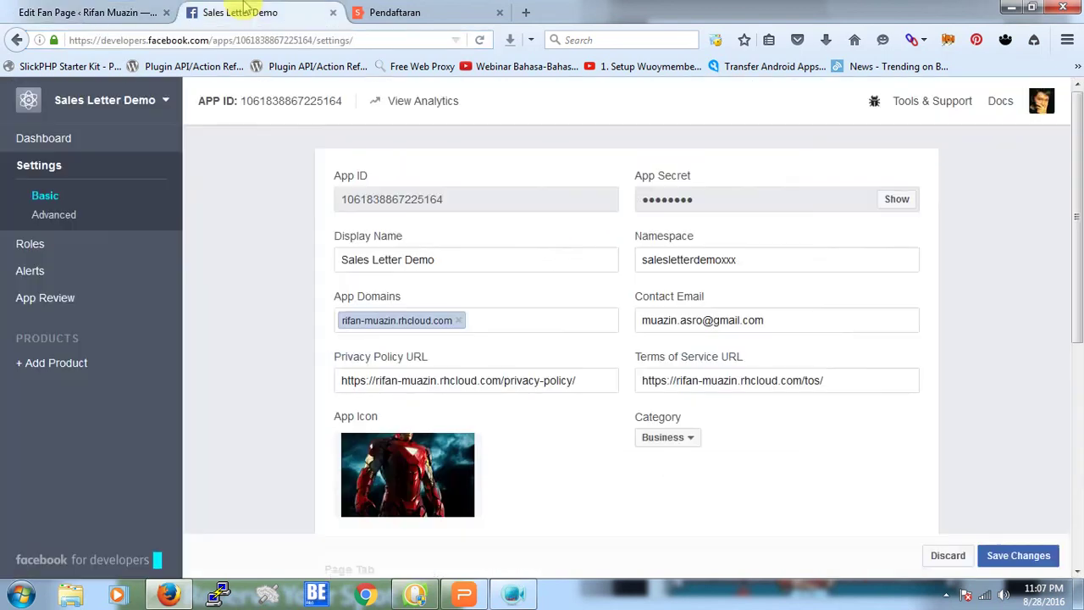
drag(442, 201, 348, 201)
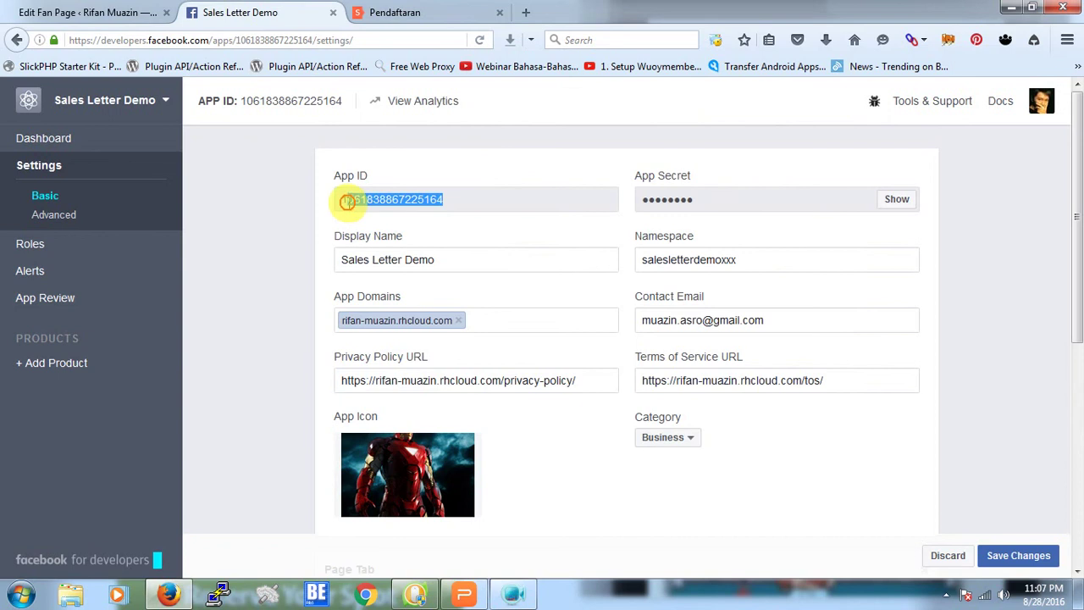
drag(278, 203, 290, 229)
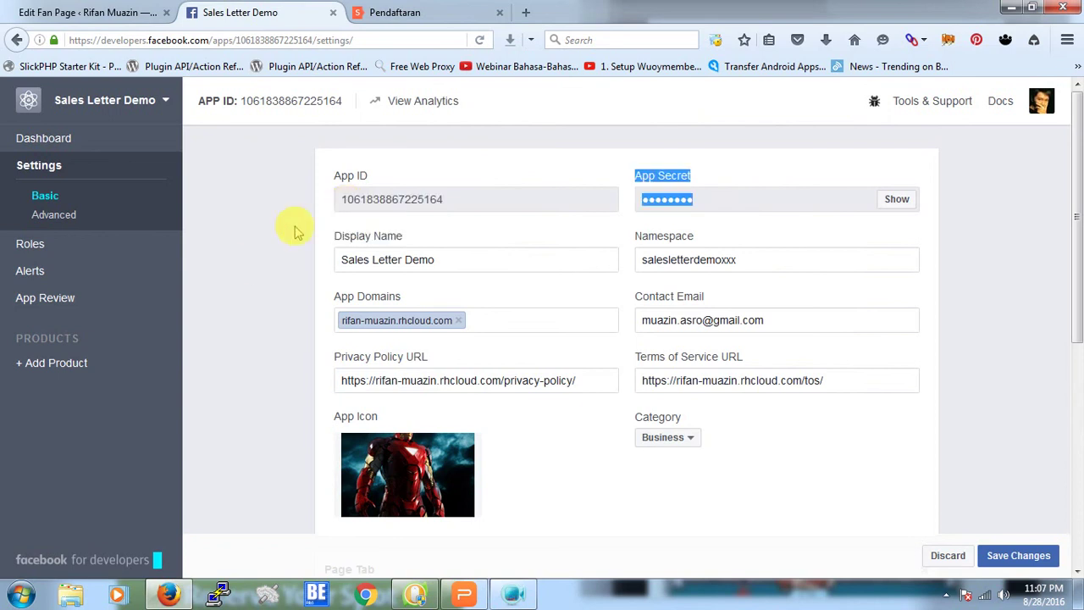
drag(443, 200, 315, 194)
right_click(412, 189)
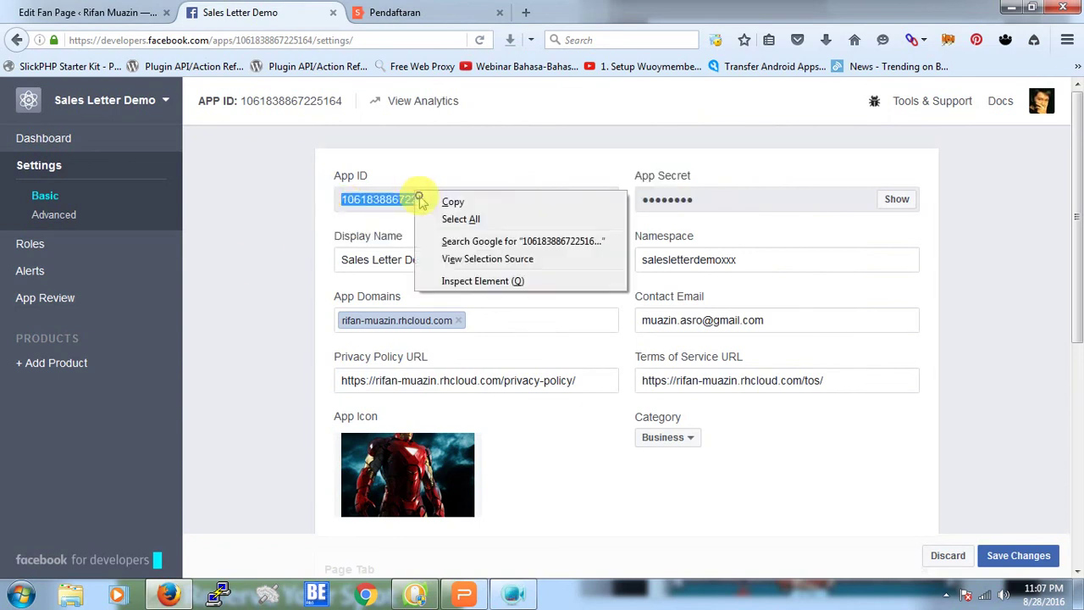
click(430, 197)
right_click(430, 198)
click(460, 209)
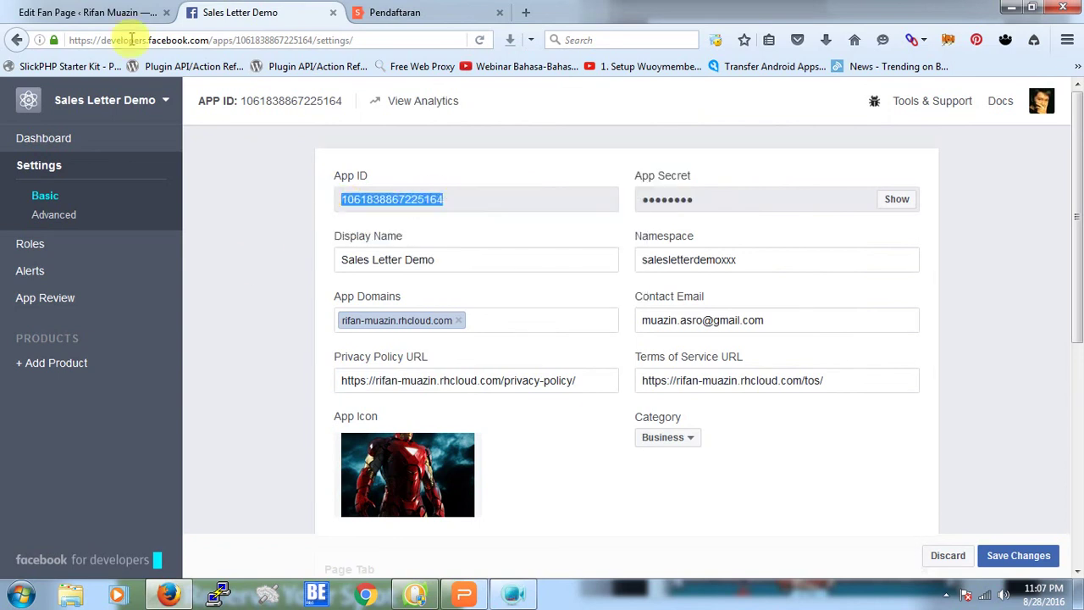
click(118, 14)
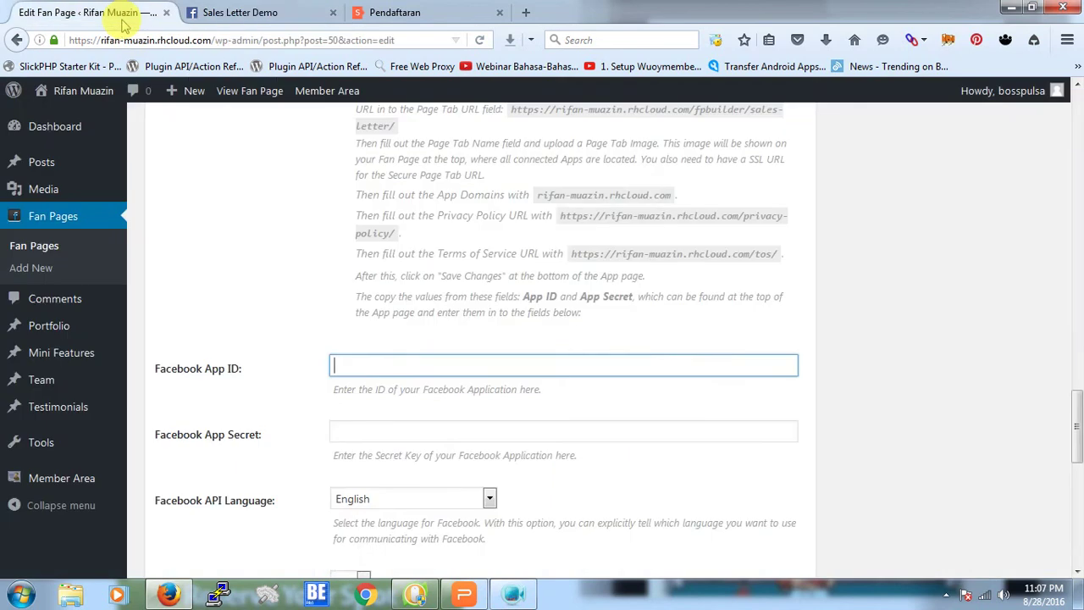
click(426, 366)
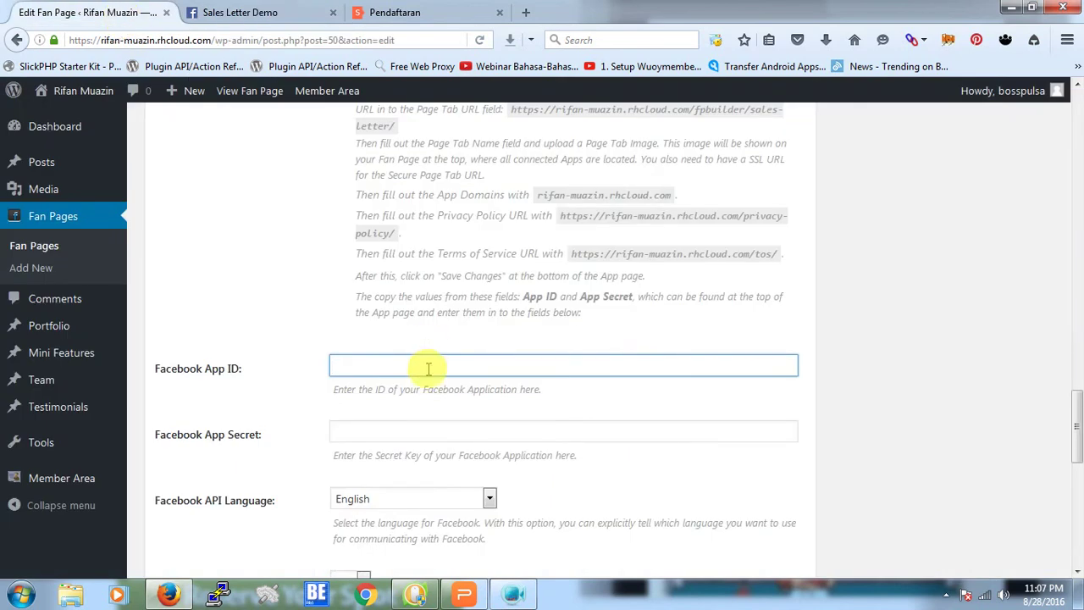
key(ctrl+v)
Step: Reveal the App Secret in the Facebook app settings by re-entering the account password
click(245, 12)
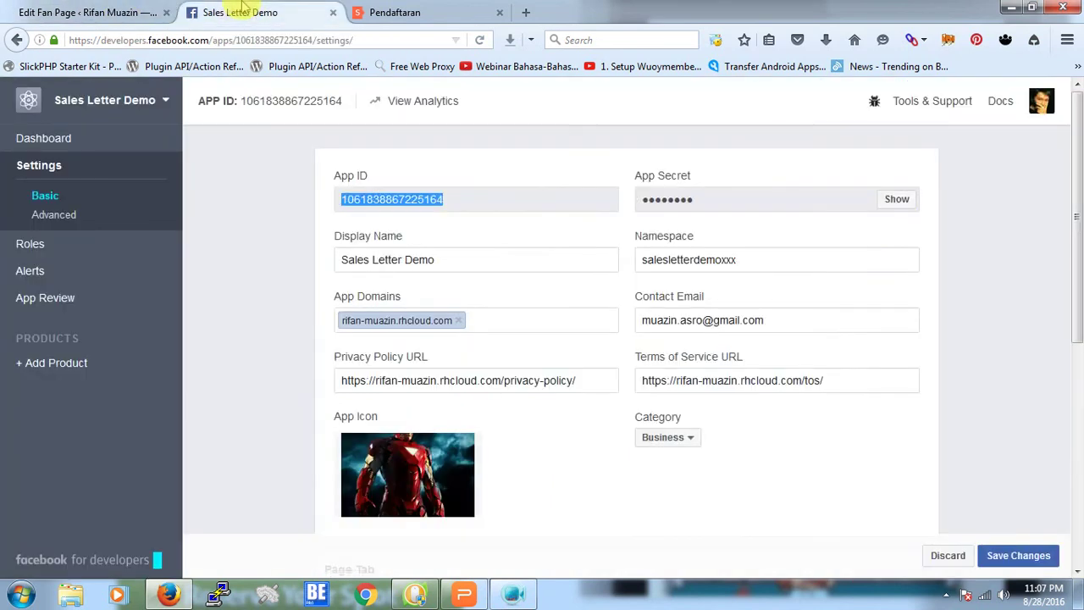
click(897, 202)
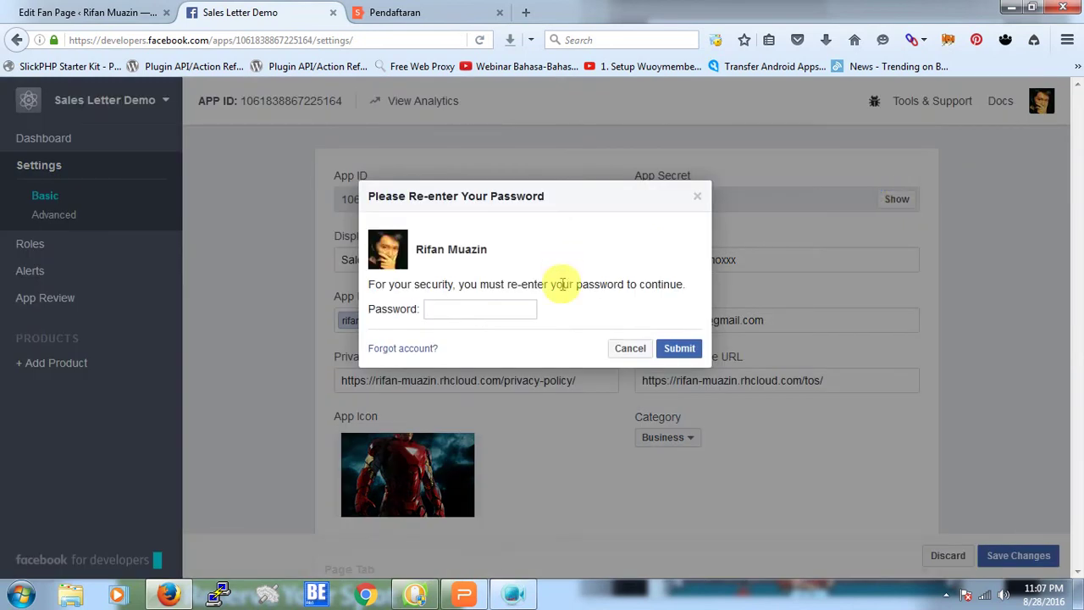
text(•••)
key(BackSpace)
key(BackSpace)
key(BackSpace)
text(•••••••••)
click(682, 348)
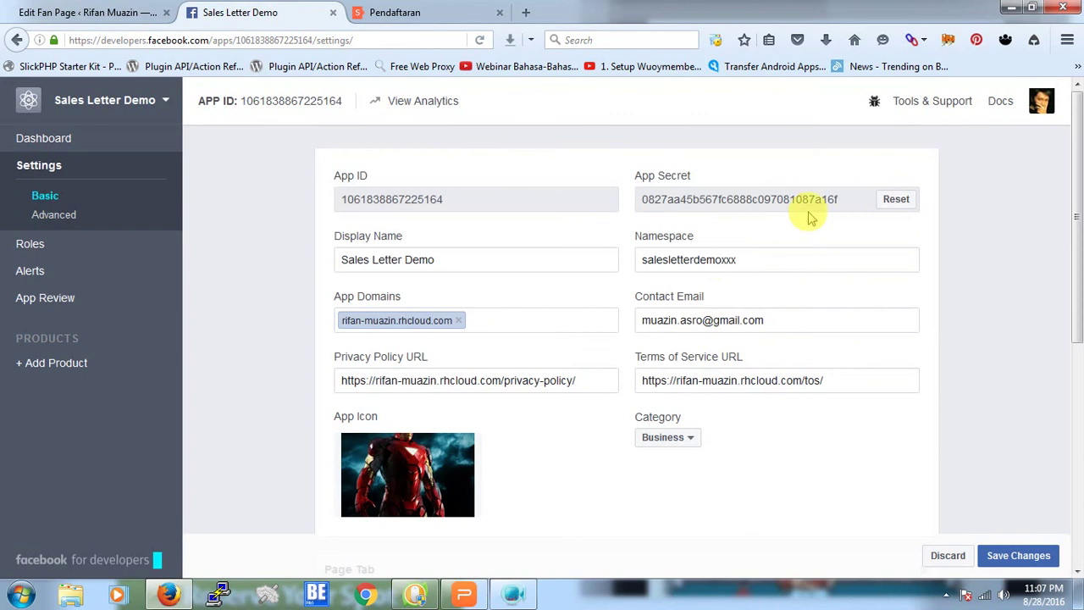
Step: Copy the revealed App Secret from the Facebook app settings into the fan page's Facebook App Secret field
drag(838, 201, 602, 214)
click(830, 196)
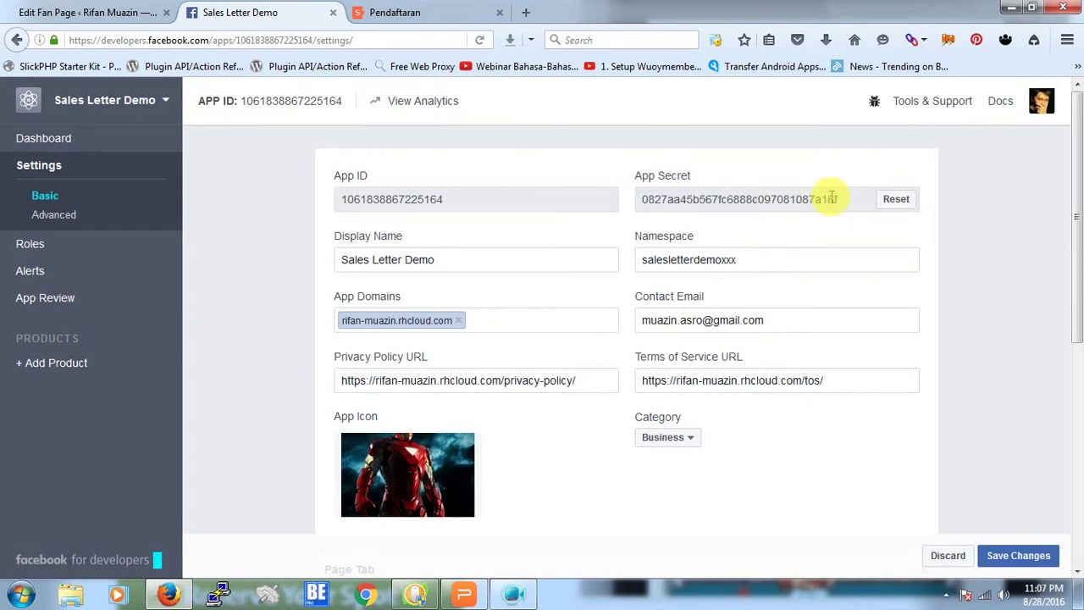
double_click(641, 200)
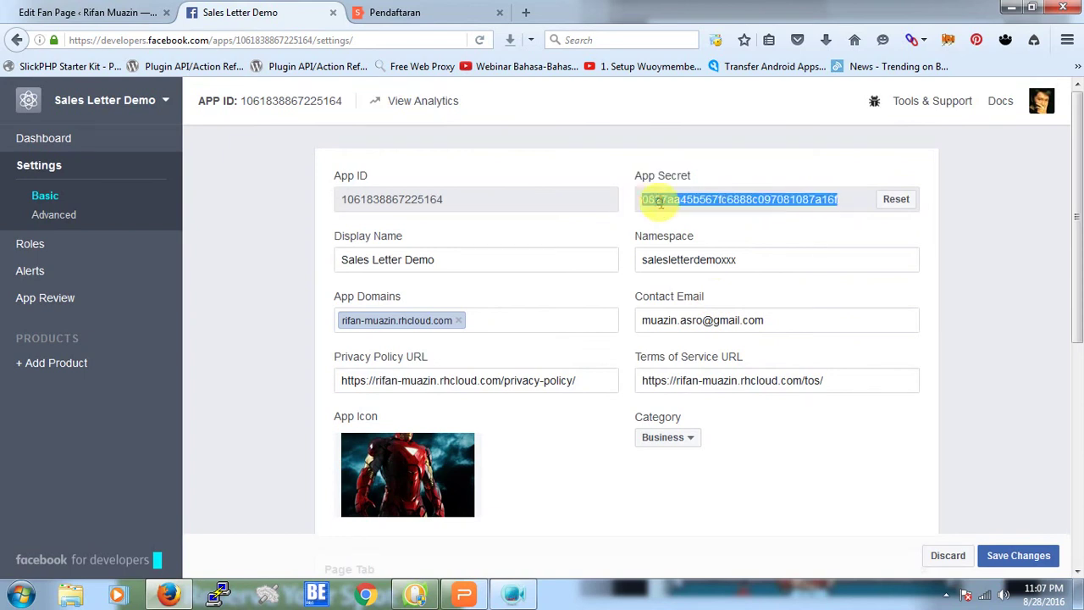
right_click(657, 200)
click(703, 212)
click(51, 10)
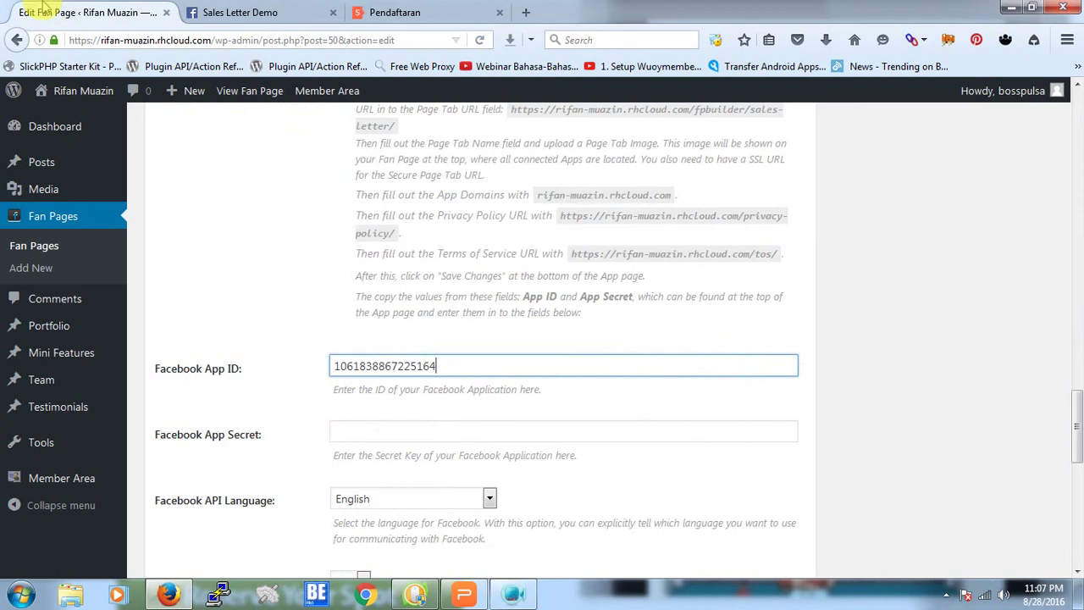
click(449, 426)
key(ctrl+v)
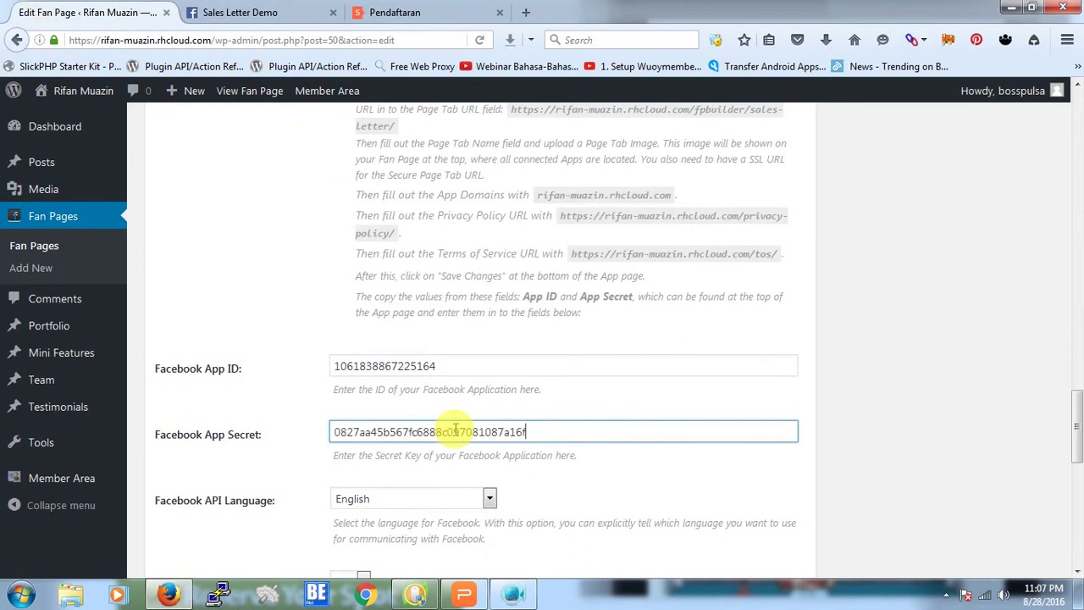
Step: Update the Sales Letter fan page to save its Facebook App ID and App Secret settings
scroll(788, 290, down, 8)
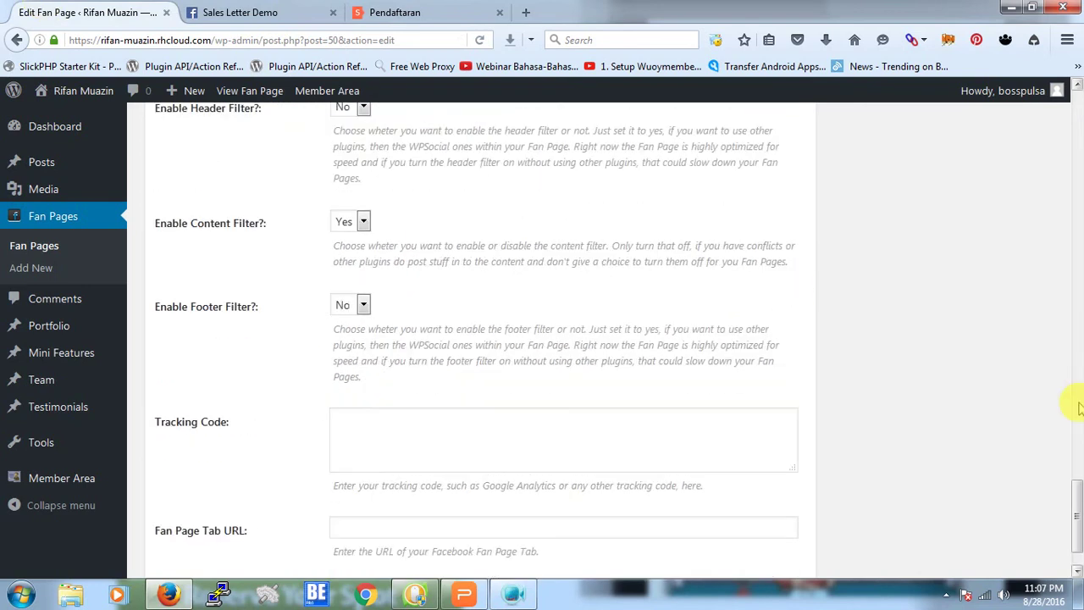
drag(1077, 550, 1077, 174)
scroll(1058, 220, up, 2)
click(1016, 328)
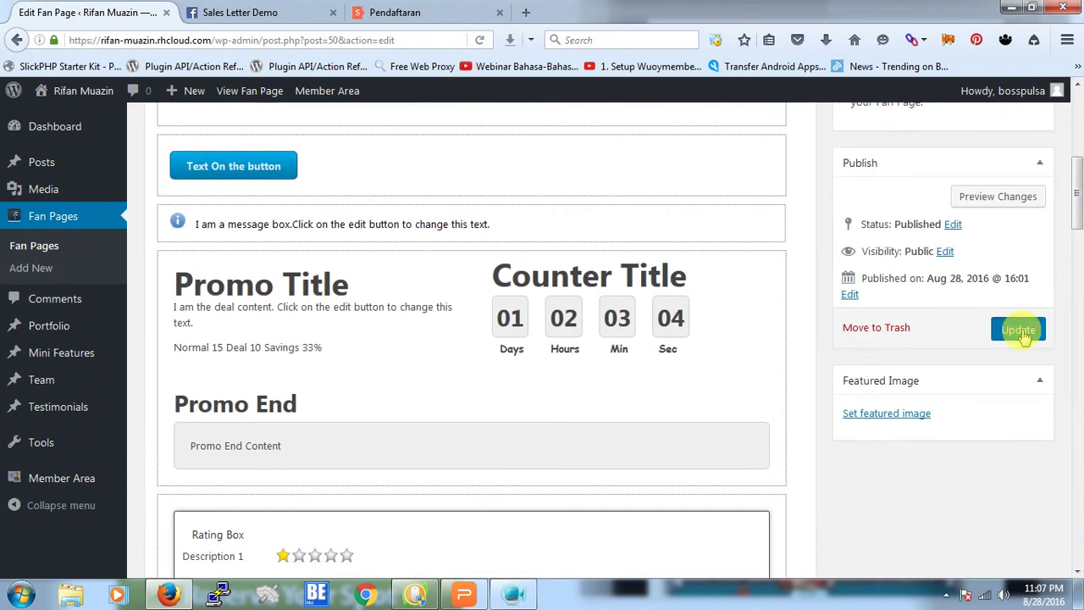
Step: Connect the app to a Facebook page from the fan page editor, adding the Sales Letter Demo page tab to WOW INFO
scroll(1050, 220, up, 5)
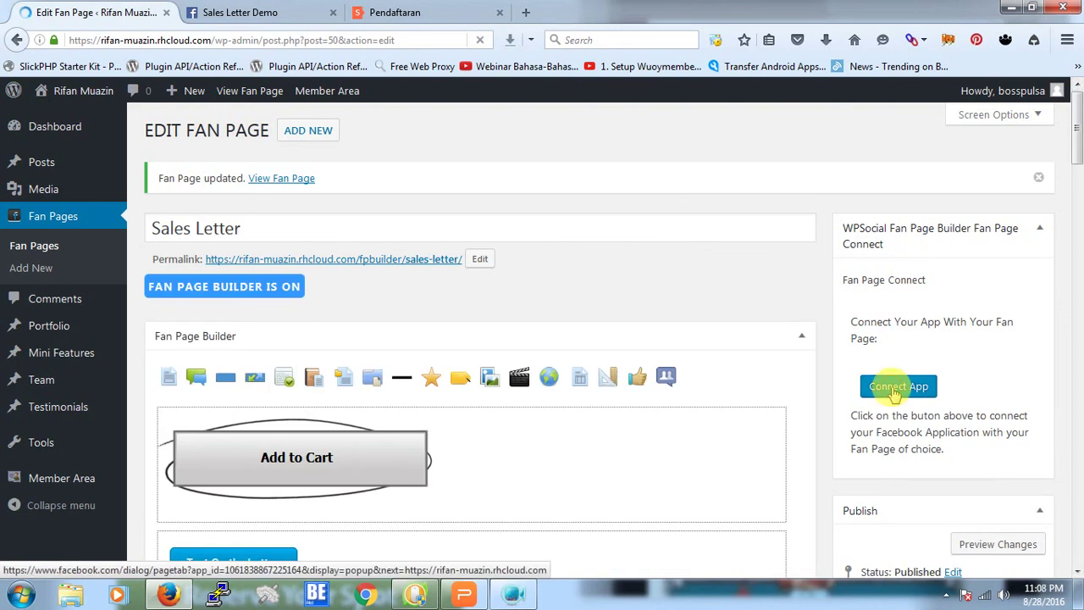
click(895, 391)
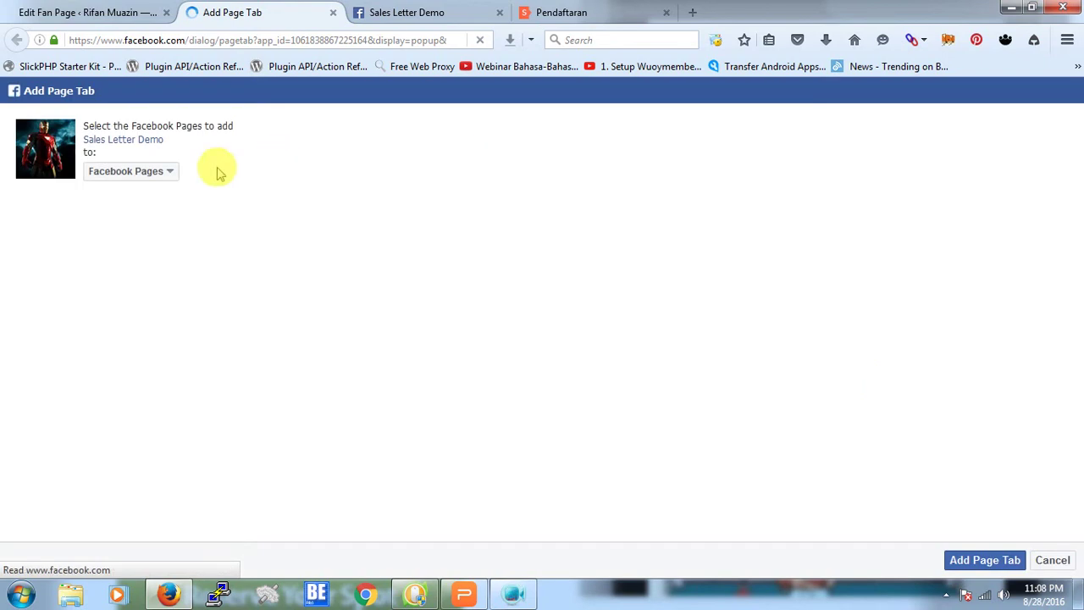
click(170, 172)
click(169, 172)
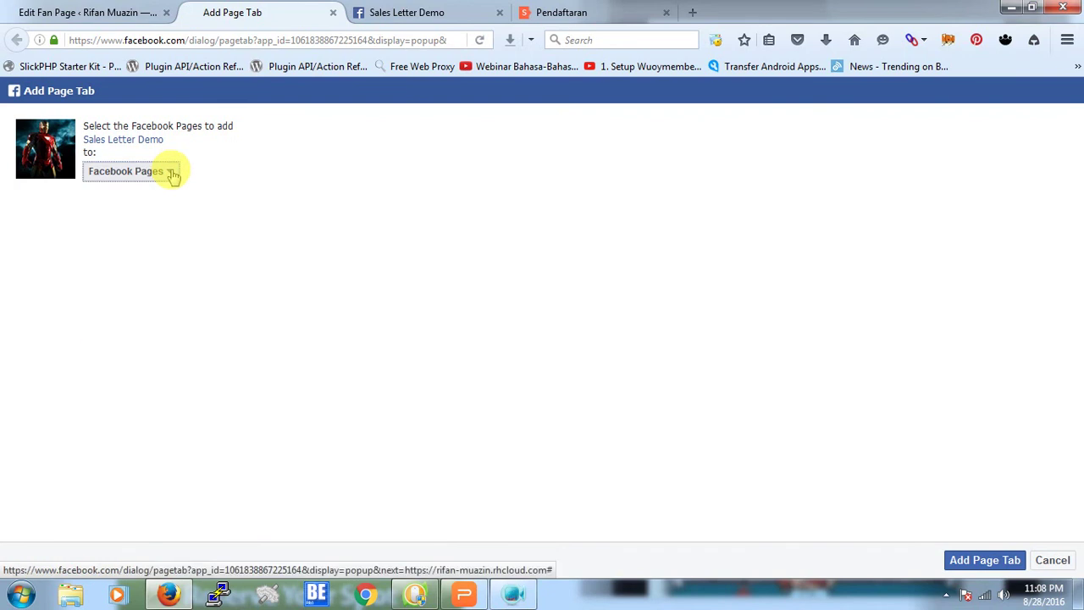
click(169, 178)
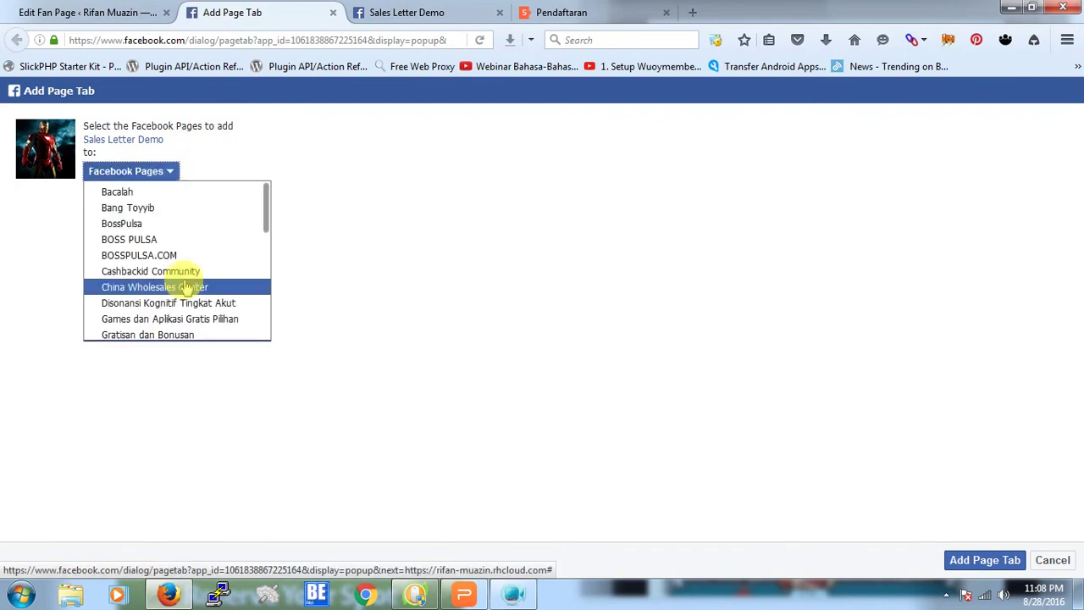
scroll(187, 287, down, 1)
scroll(186, 286, down, 7)
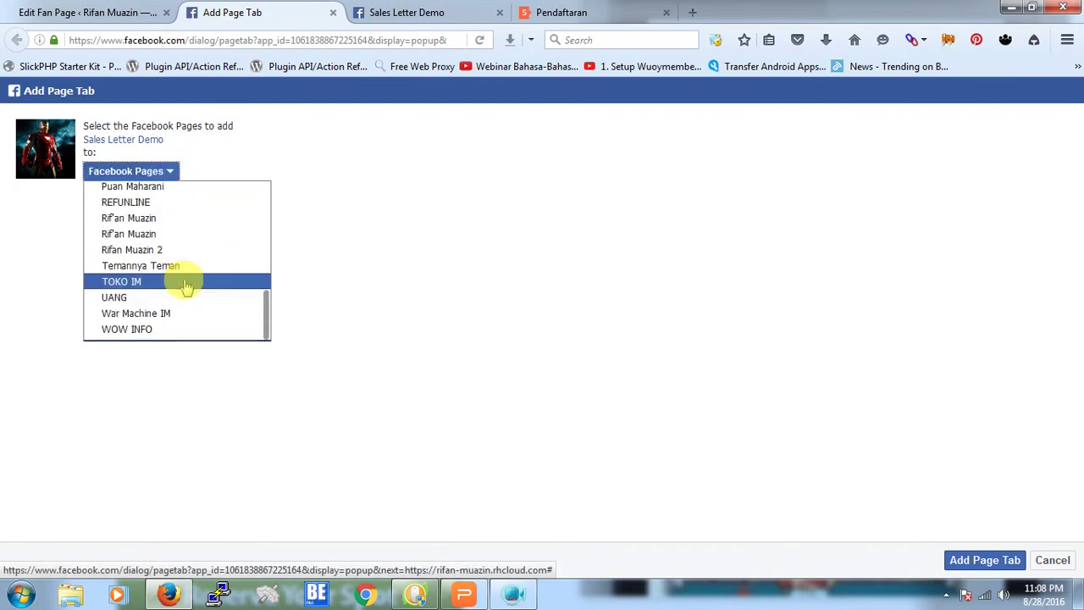
click(176, 329)
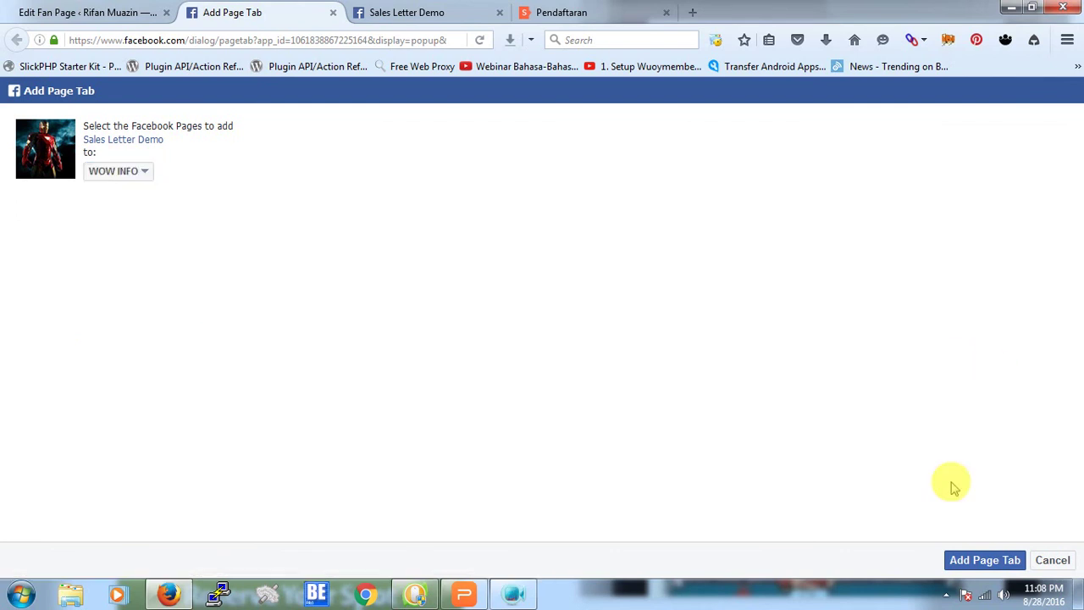
click(974, 559)
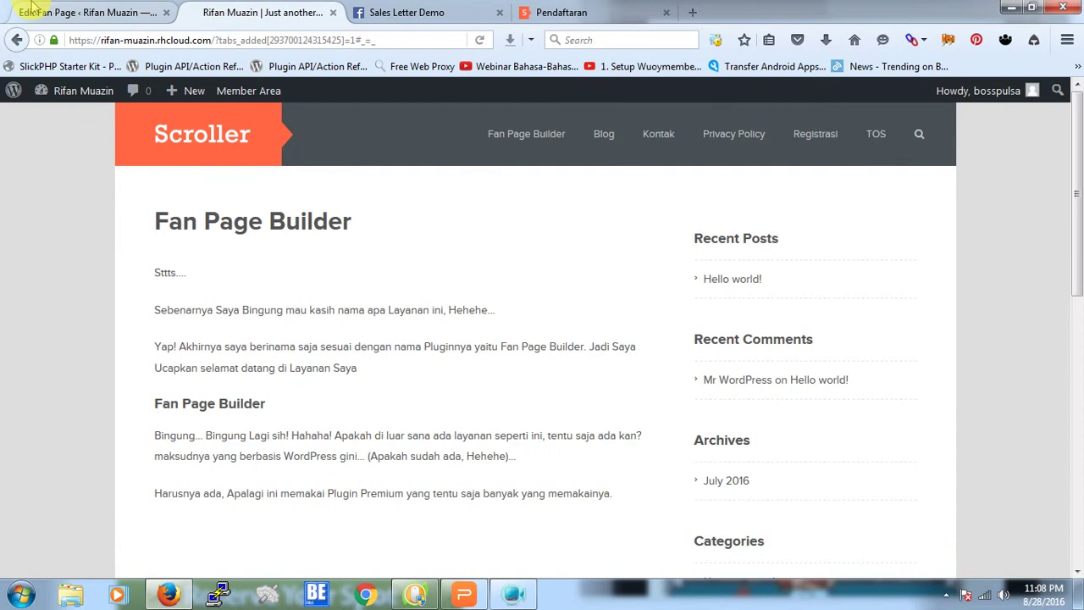
Step: Try to open the WOW INFO Facebook page at facebook.com/wowinfo in place of the Pendaftaran page
click(30, 9)
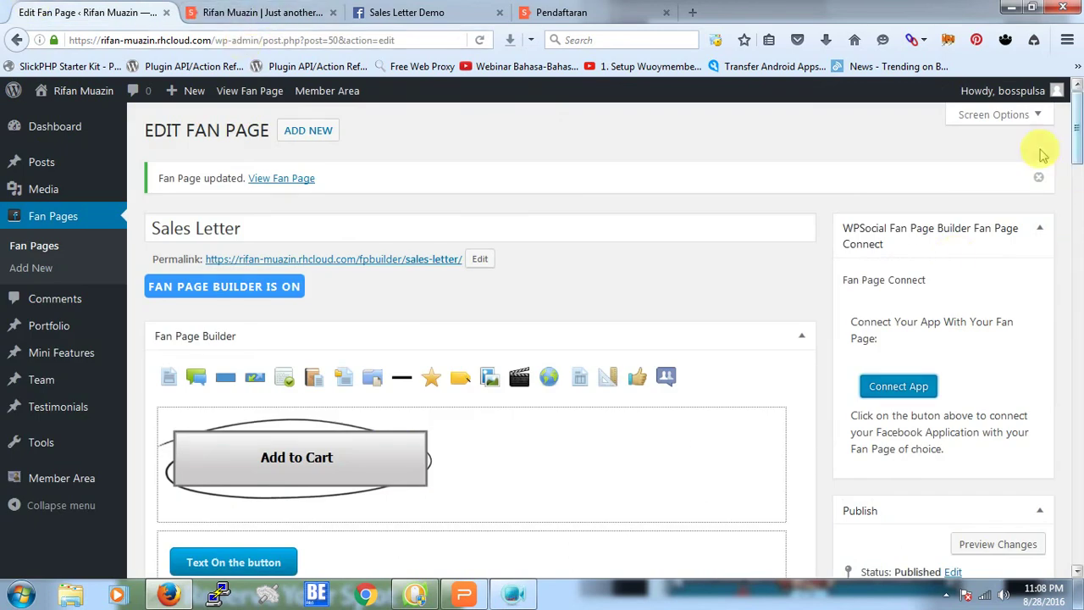
click(449, 12)
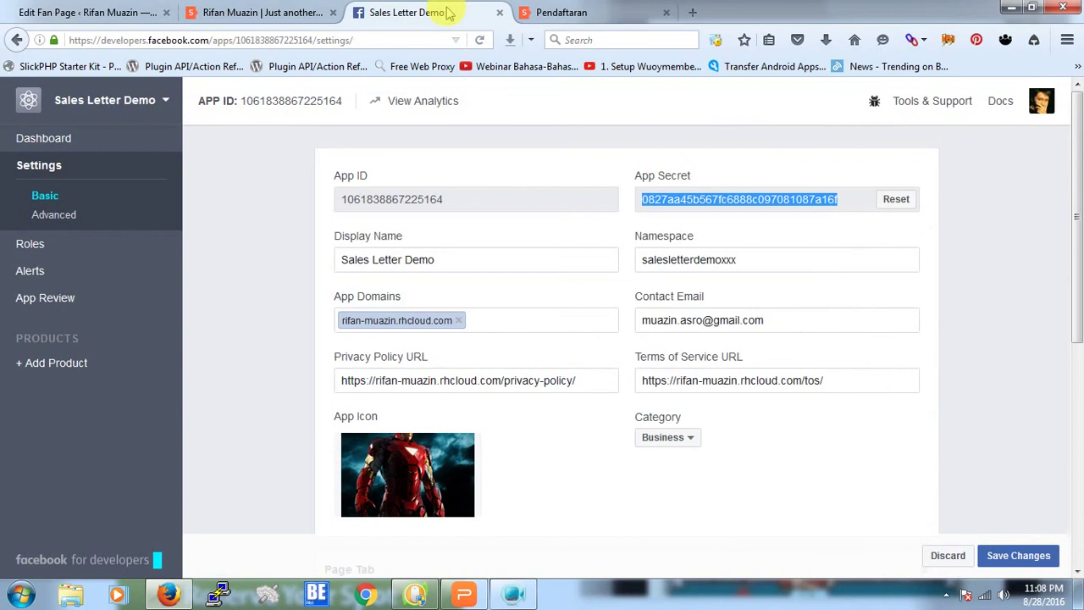
click(613, 14)
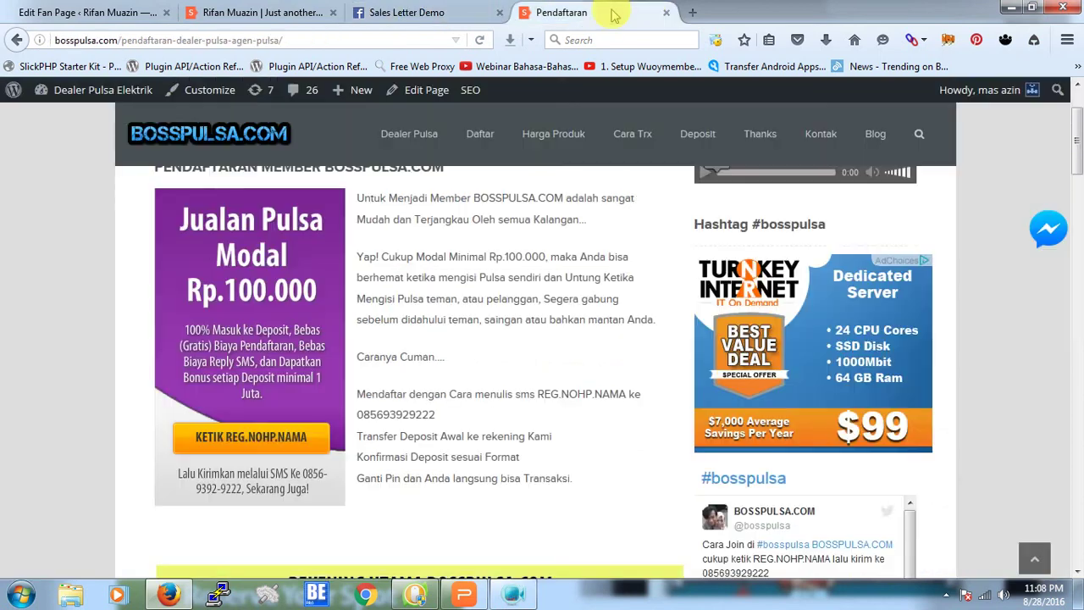
click(324, 39)
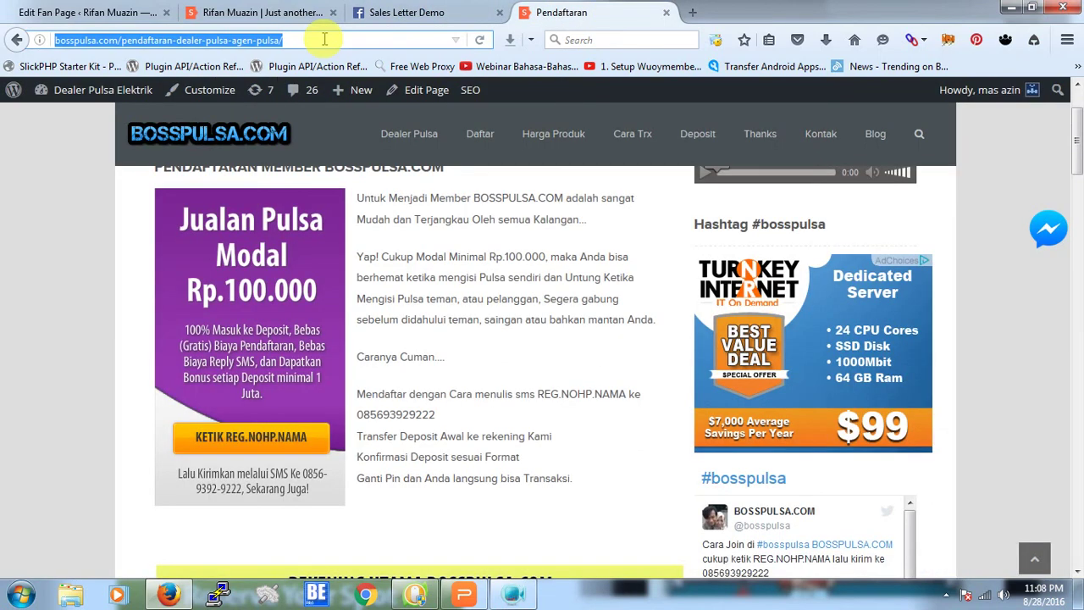
text(f)
key(Escape)
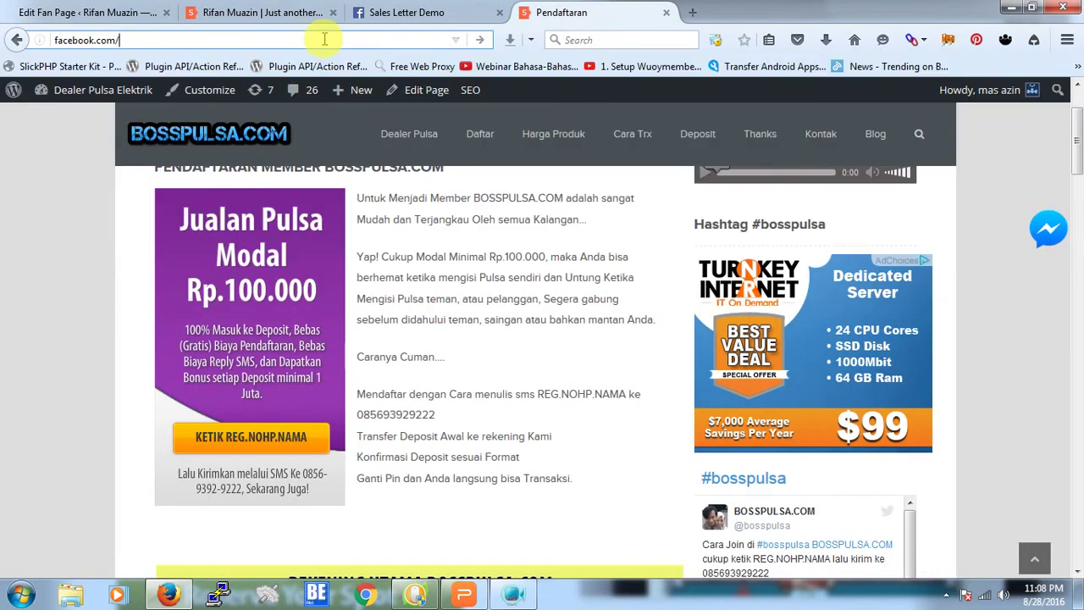
text(wo)
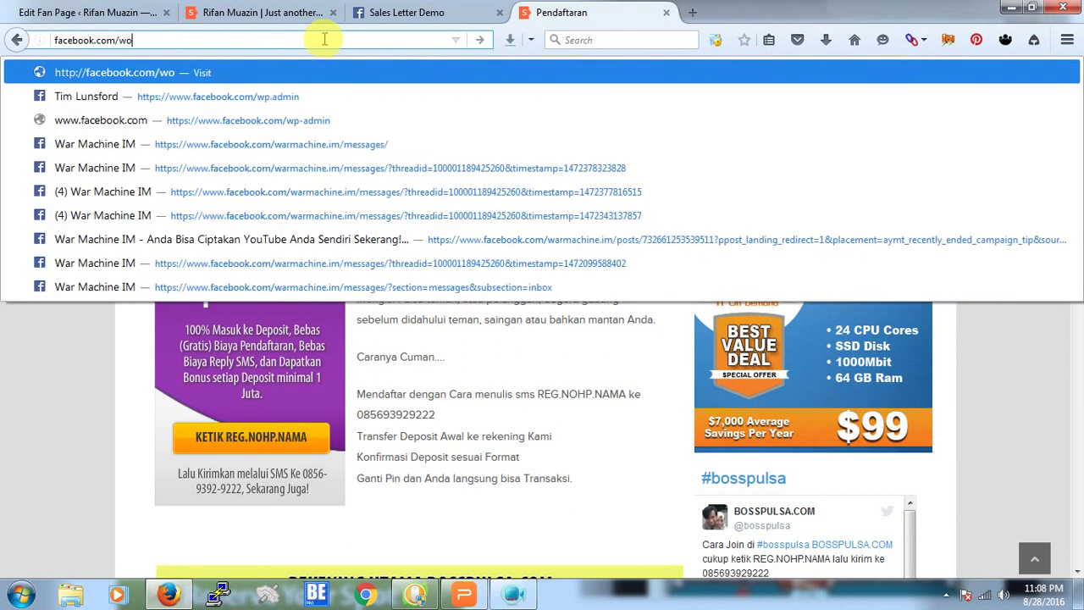
text(w)
text(info)
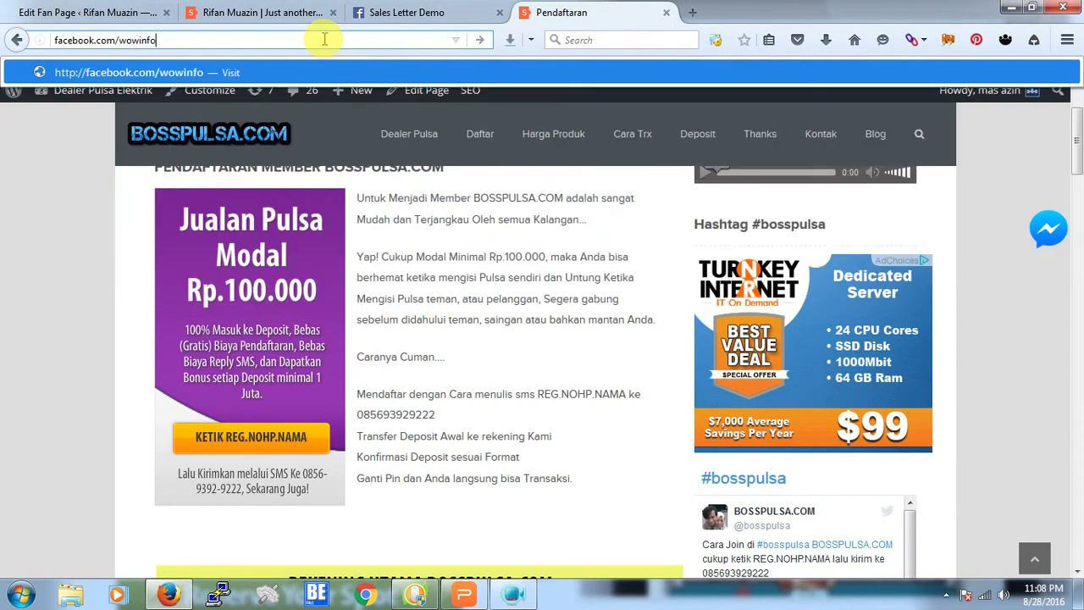
key(Return)
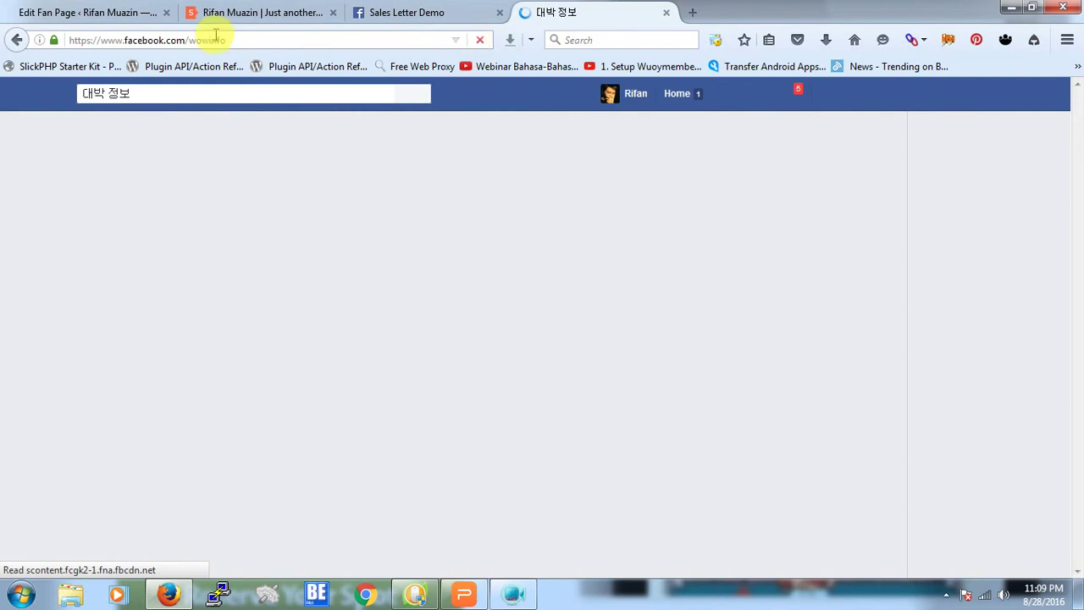
click(286, 37)
click(286, 37)
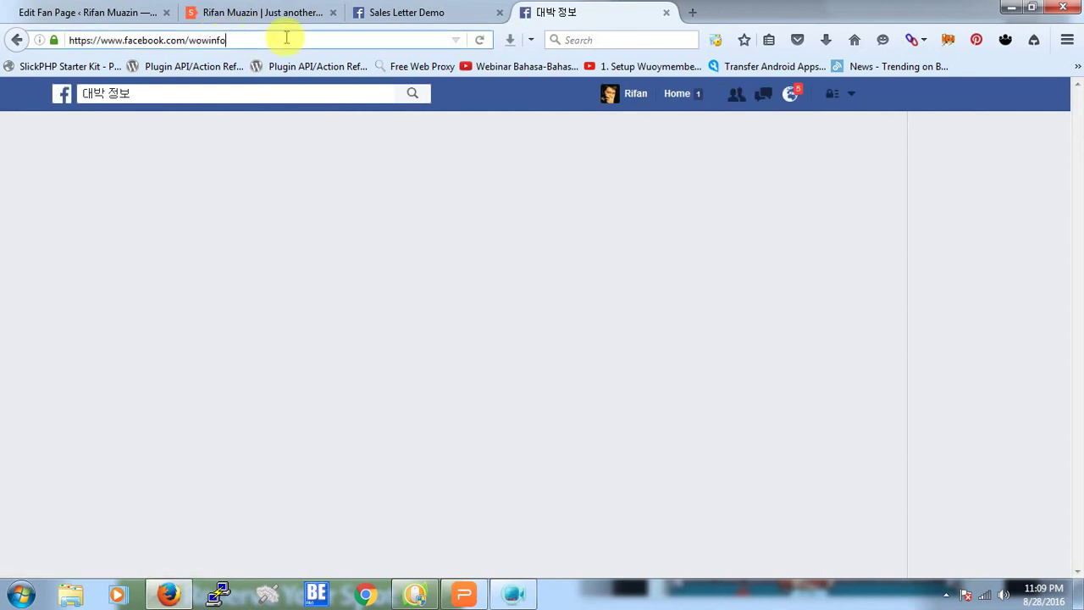
key(BackSpace)
key(BackSpace)
key(BackSpace)
key(BackSpace)
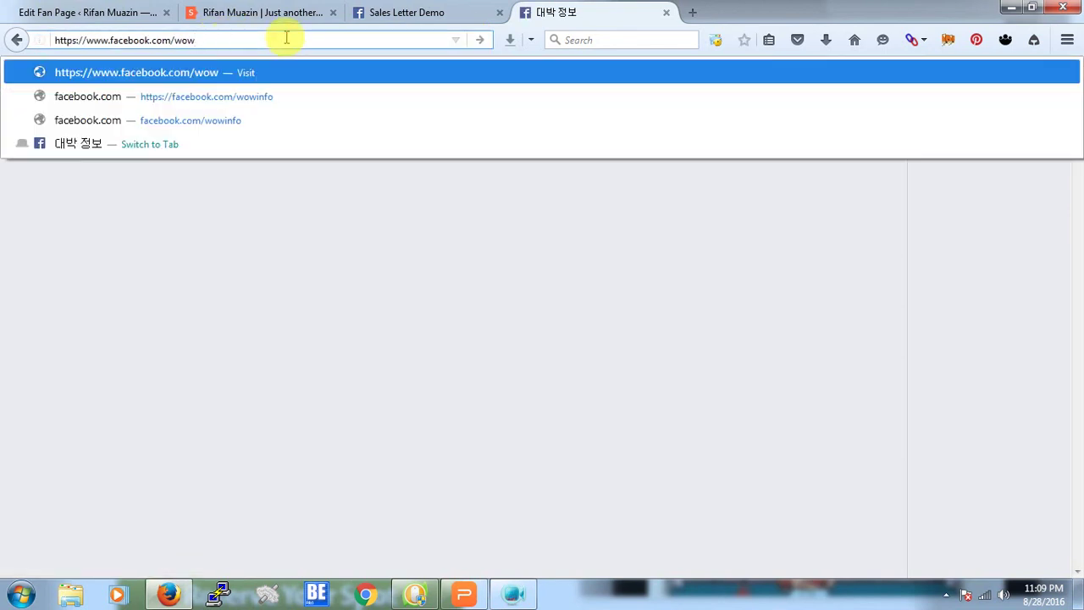
text(info.)
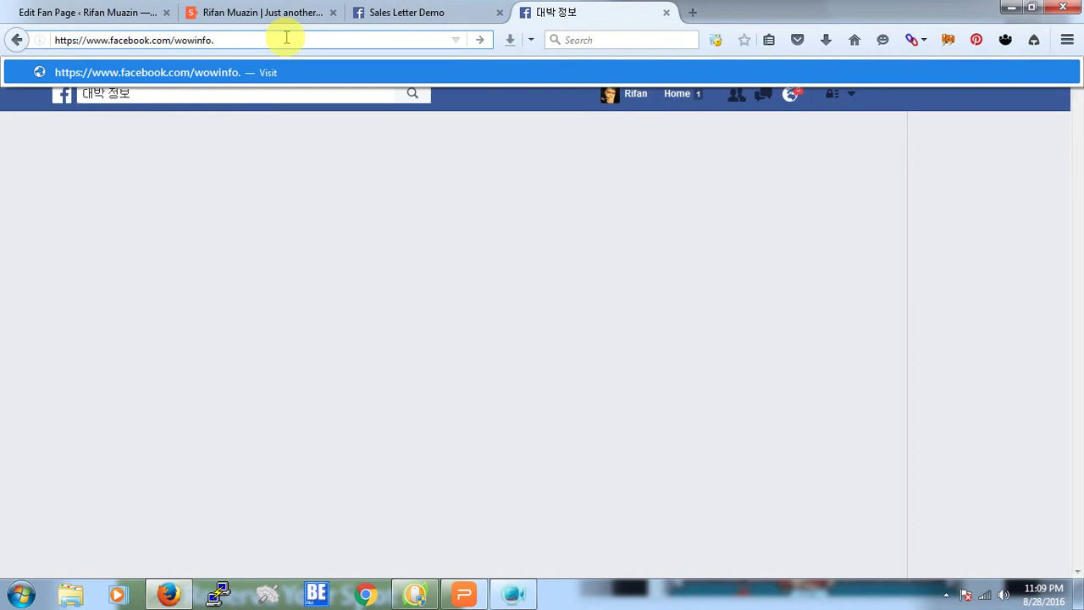
text(official)
key(Return)
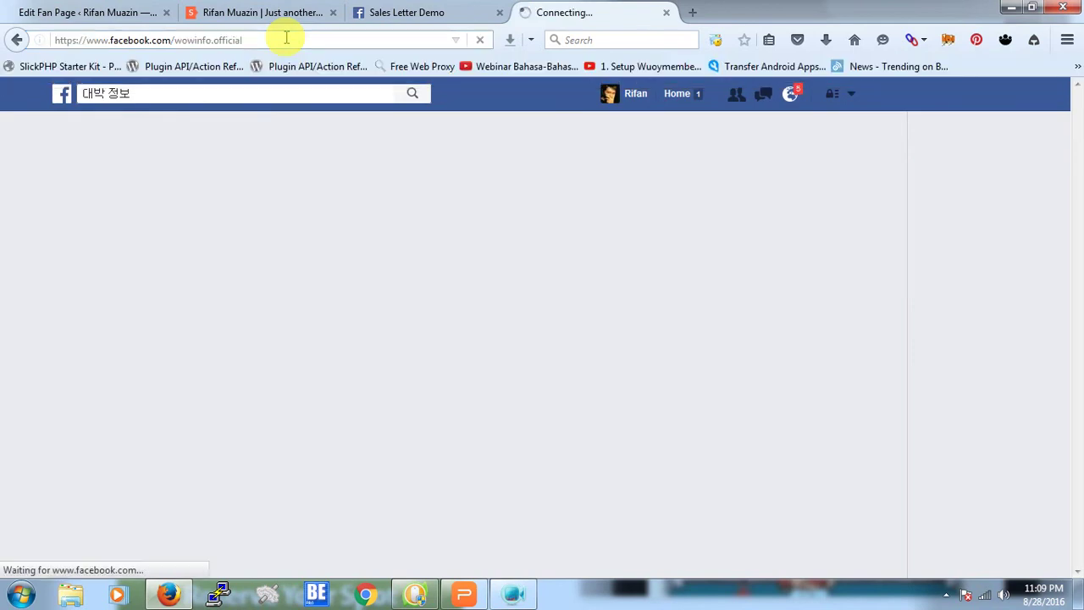